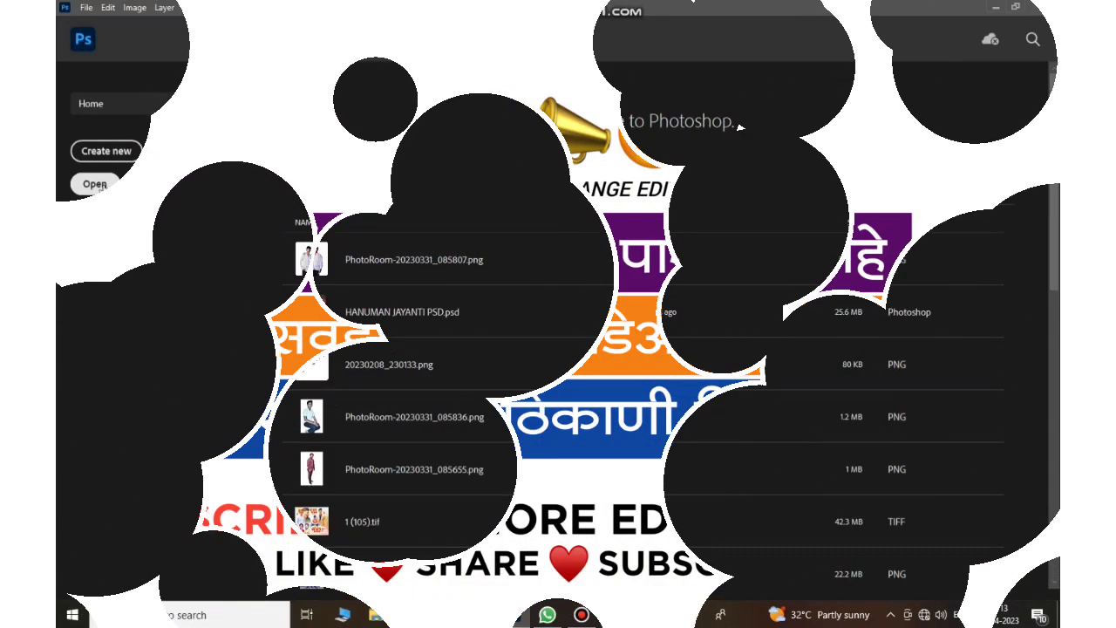
# Bring up the Open dialog on the Hanuman JV PNG folder.
pyautogui.click(95, 185)
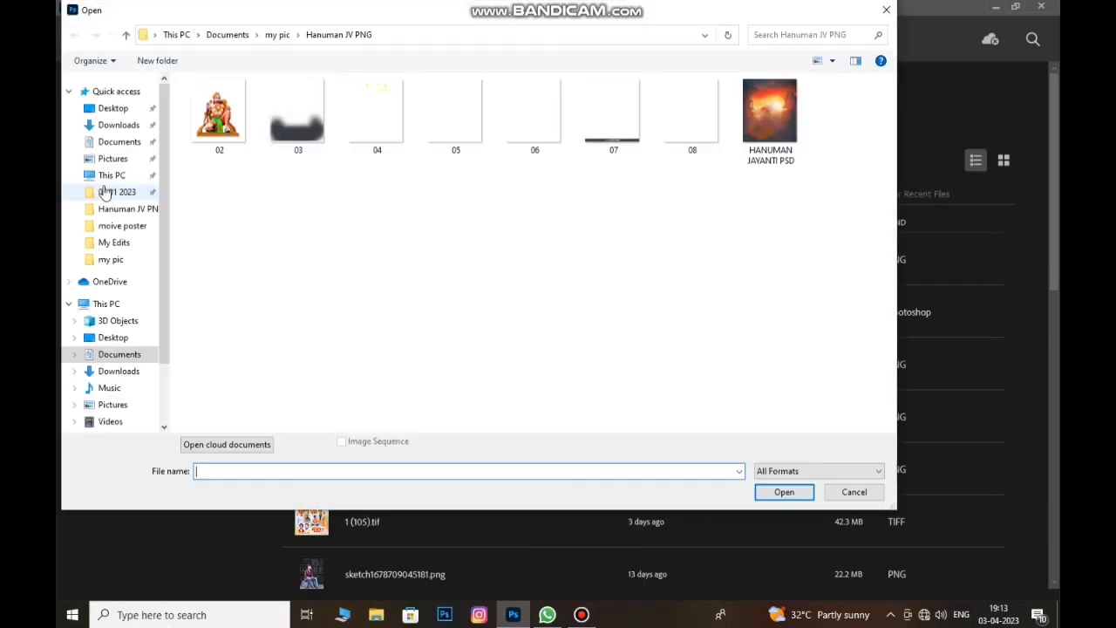
# Open HANUMAN JAYANTI PSD.jpg as the poster background and zoom in and out to inspect it.
pyautogui.click(771, 113)
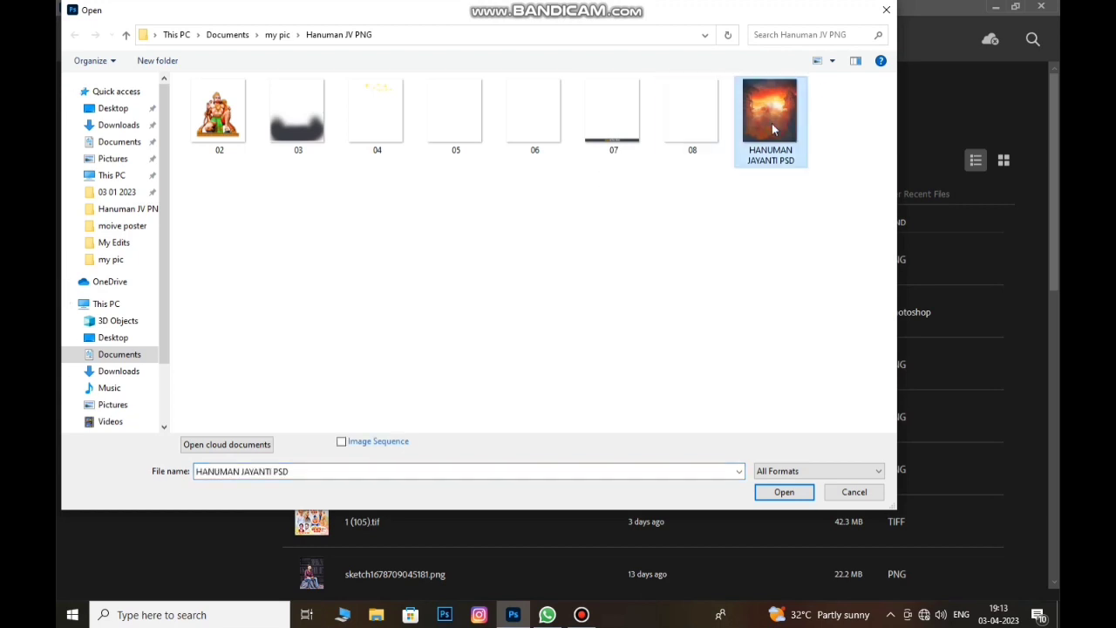
pyautogui.click(784, 492)
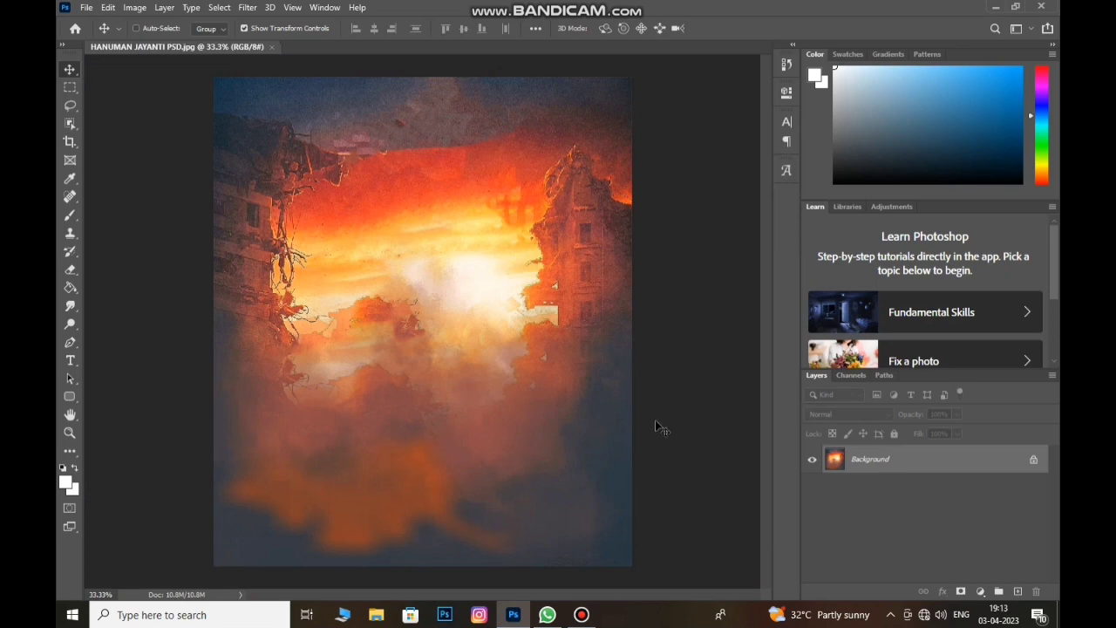
pyautogui.hotkey('ctrl', '+')
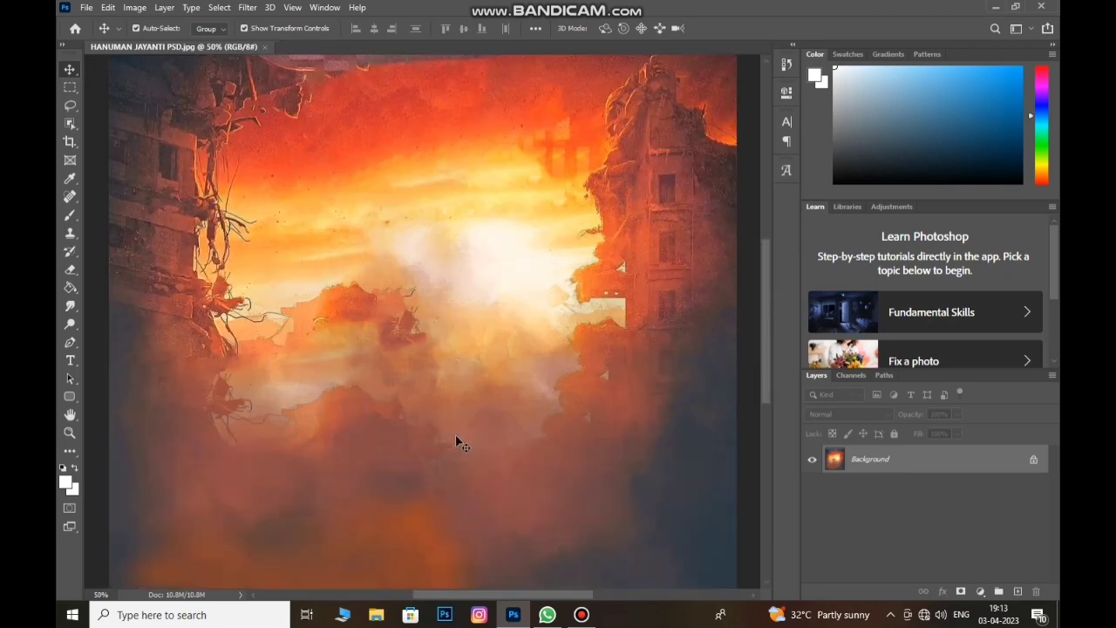
pyautogui.hotkey('ctrl', '+')
pyautogui.scroll(2, 458, 314)
pyautogui.scroll(2, 458, 305)
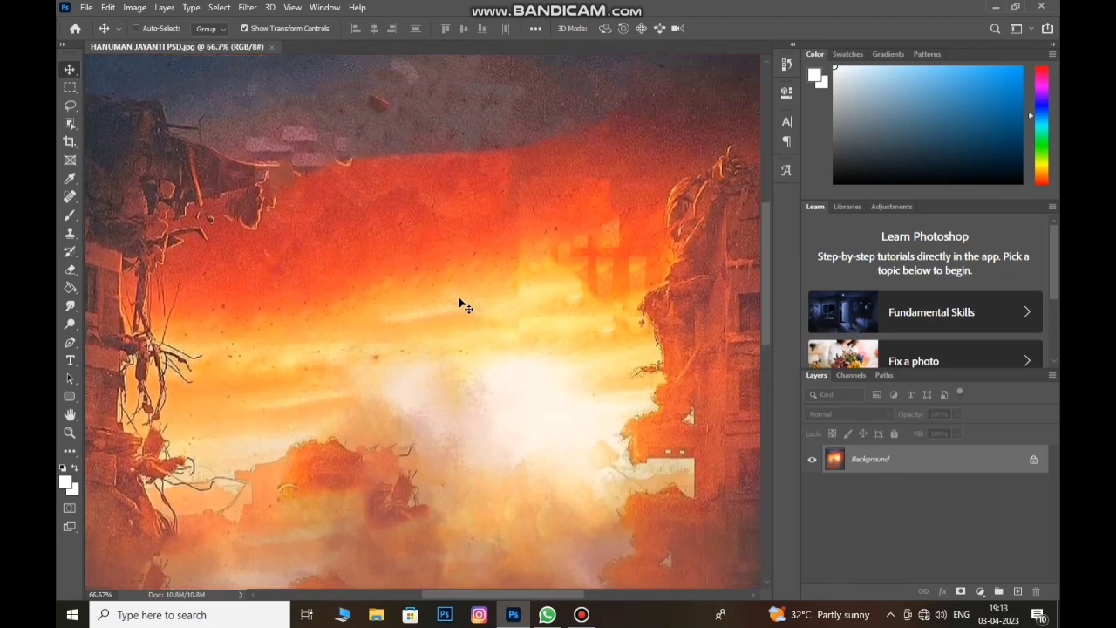
pyautogui.scroll(2, 459, 304)
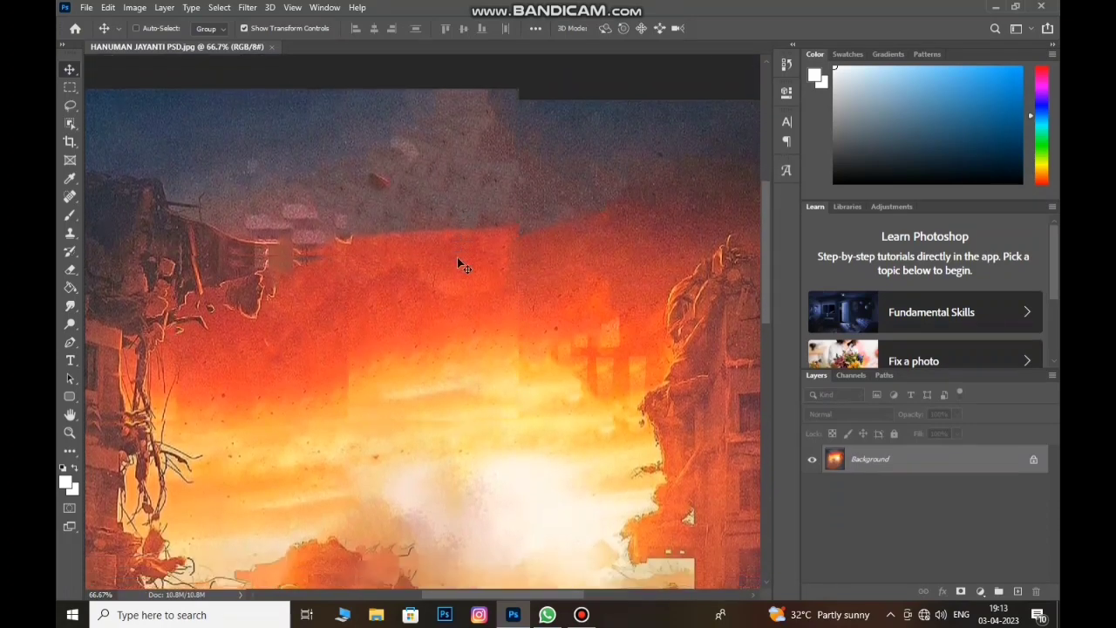
pyautogui.hotkey('ctrl', '-')
pyautogui.hotkey('ctrl', '-')
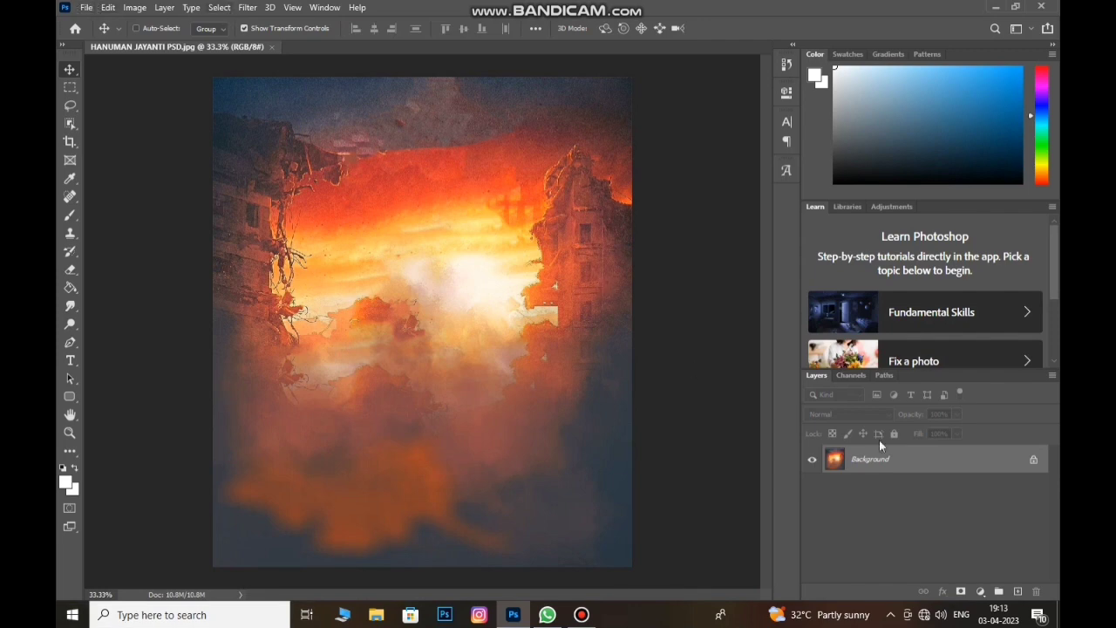
# Open 02.png, the Hanuman statue image.
pyautogui.click(87, 8)
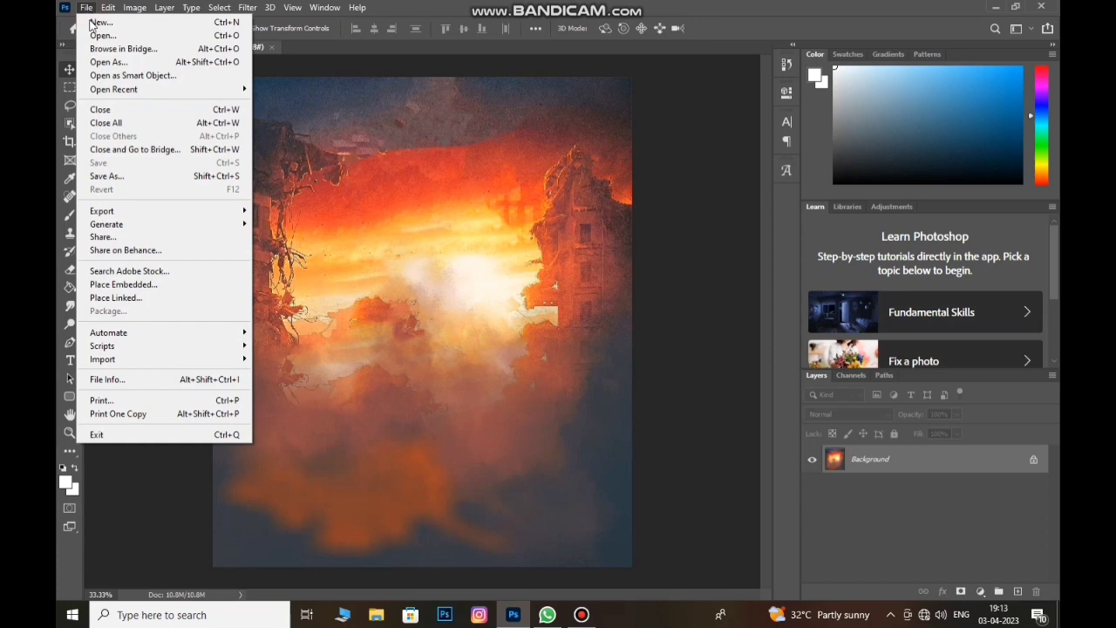
pyautogui.click(100, 36)
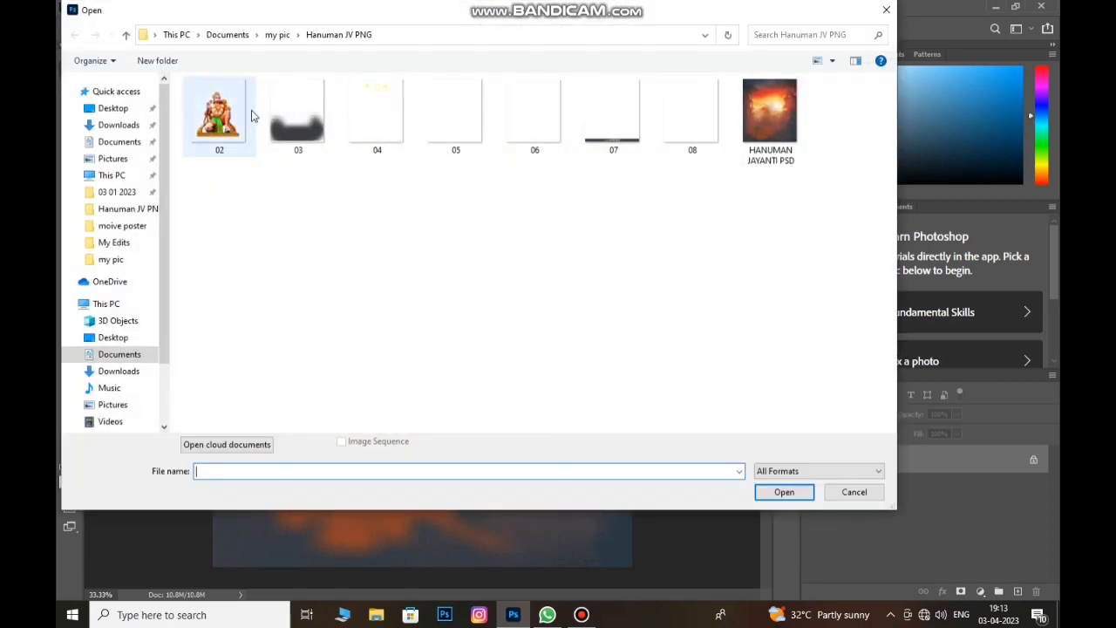
pyautogui.click(218, 113)
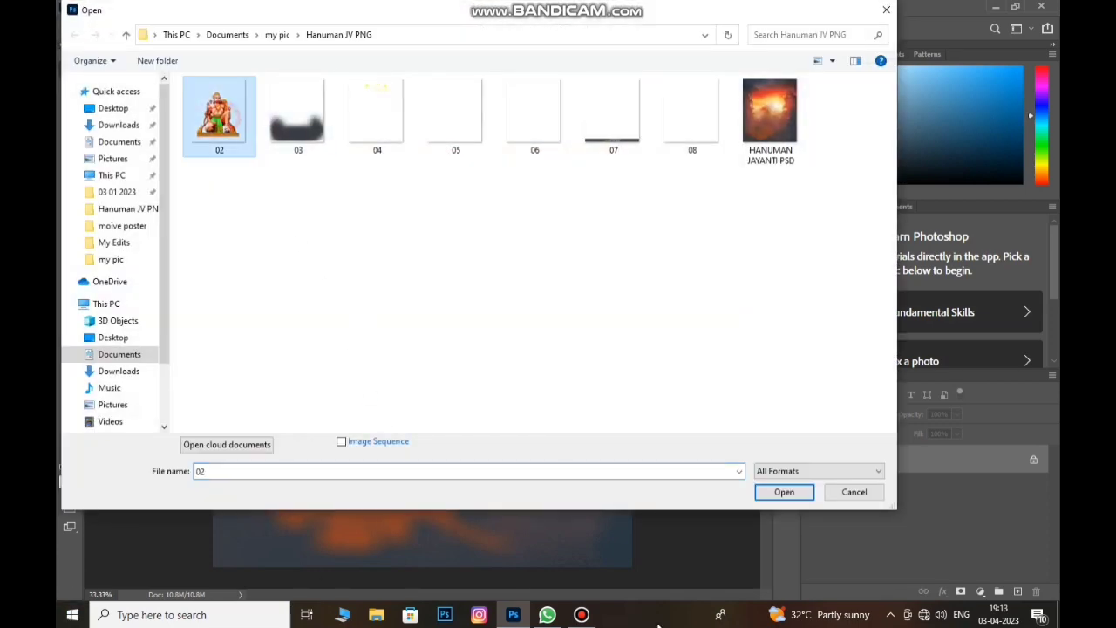
pyautogui.click(784, 492)
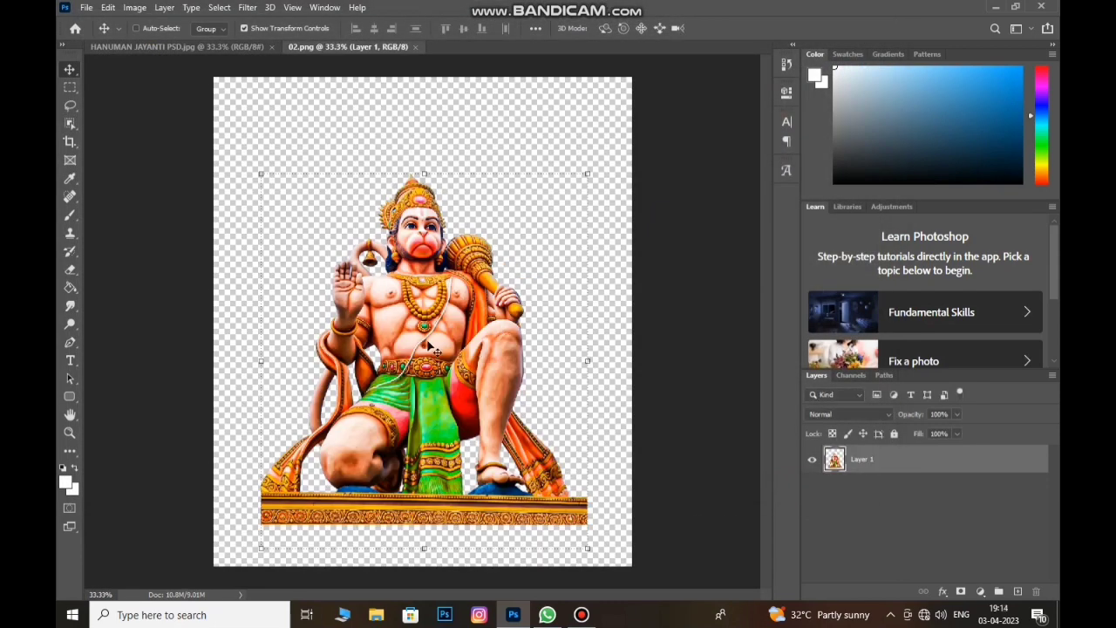
# Move the statue onto the poster, centre it near the bottom, and close 02.png.
pyautogui.moveTo(427, 347); pyautogui.dragTo(224, 44)
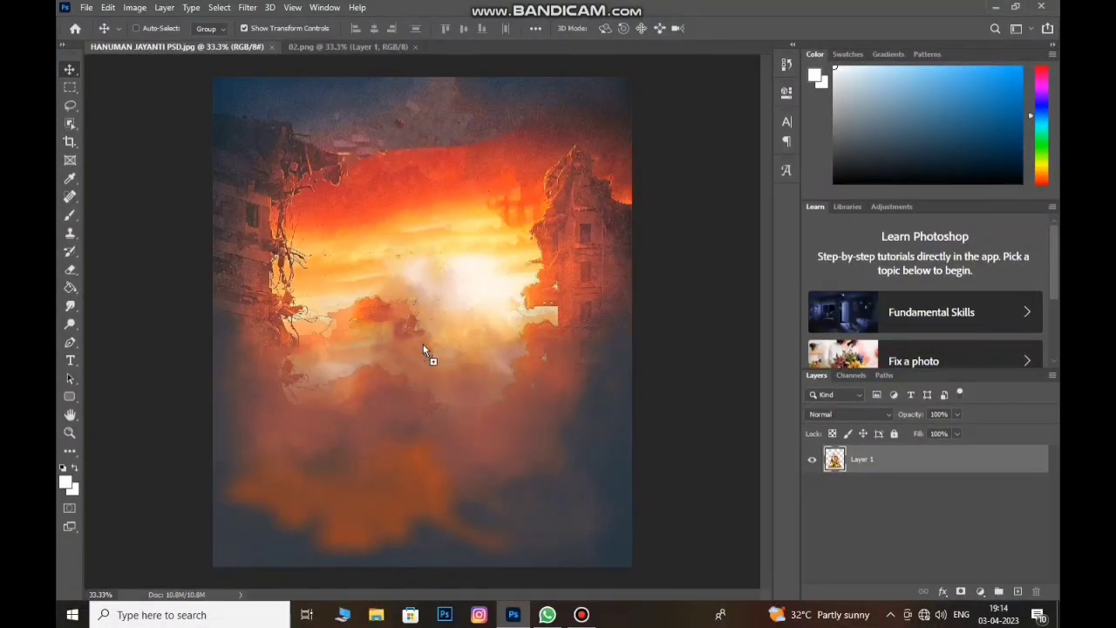
pyautogui.moveTo(436, 368); pyautogui.dragTo(436, 369)
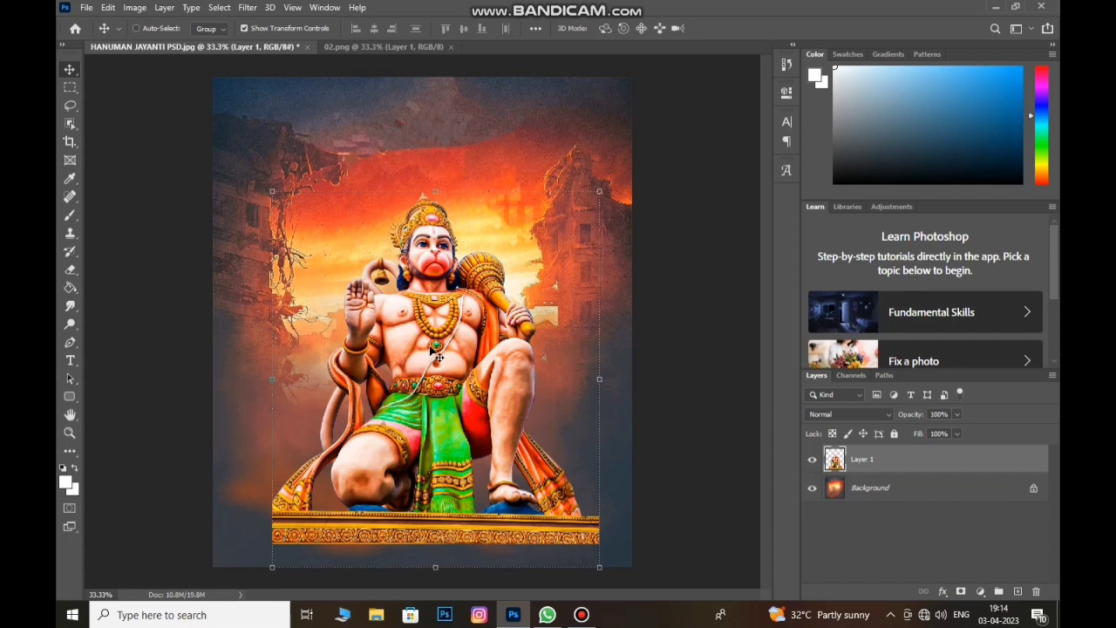
pyautogui.moveTo(437, 356)
pyautogui.mouseDown()
pyautogui.moveTo(450, 346)
pyautogui.moveTo(475, 358)
pyautogui.moveTo(467, 363)
pyautogui.mouseUp()
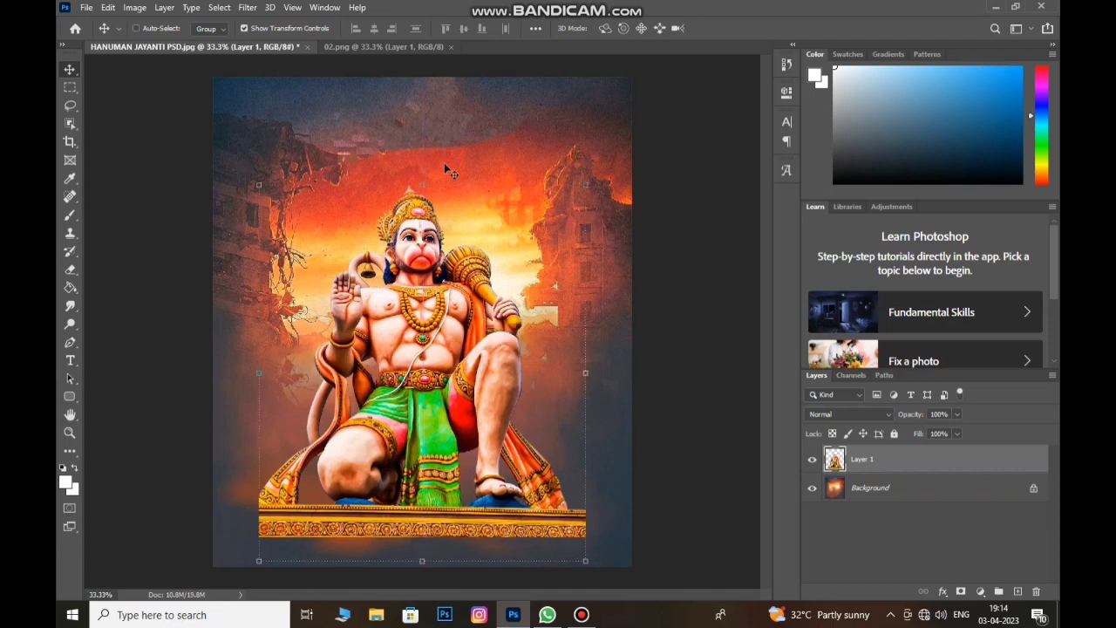
pyautogui.click(451, 47)
# Open 03.png, the dark fade image.
pyautogui.click(87, 7)
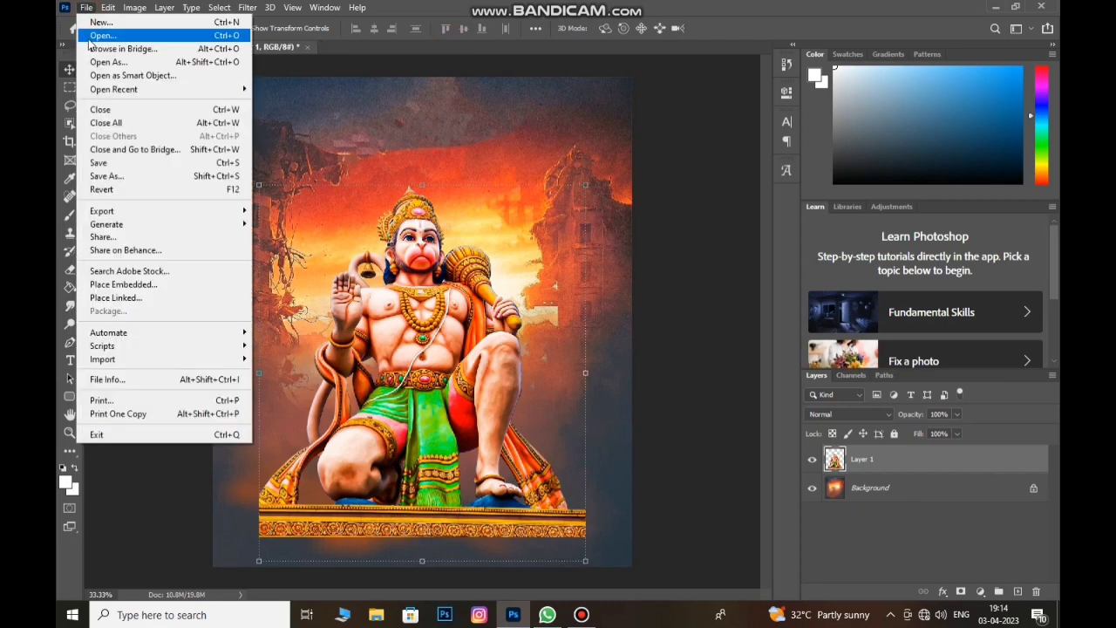
pyautogui.click(91, 32)
pyautogui.click(306, 142)
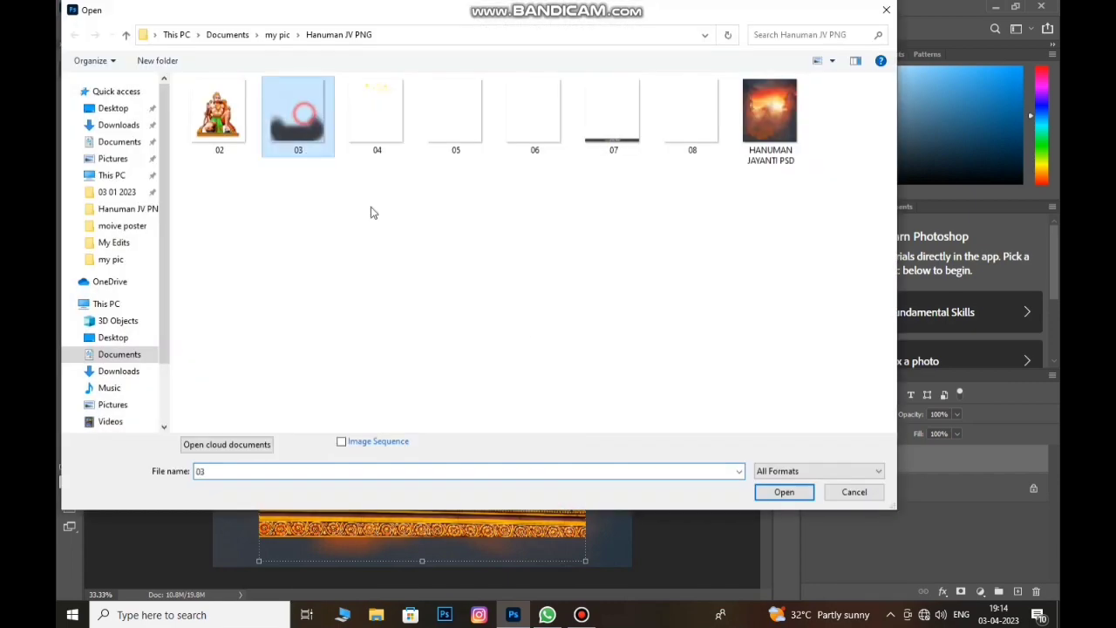
pyautogui.click(785, 493)
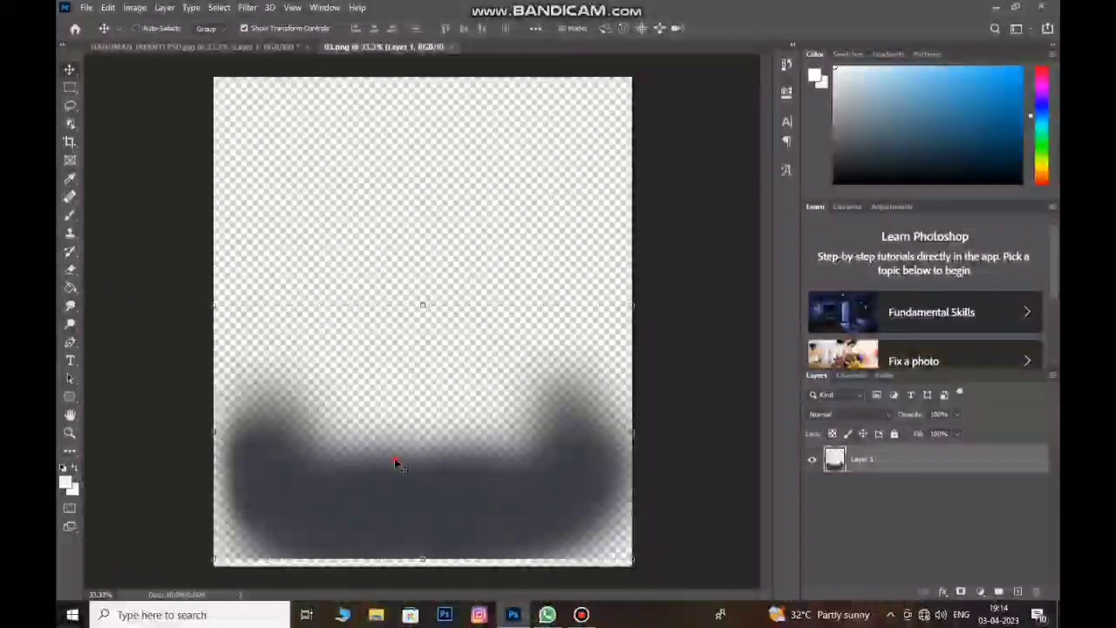
# Place the dark fade on the poster across the lower part over the statue's legs.
pyautogui.moveTo(394, 458)
pyautogui.mouseDown()
pyautogui.moveTo(273, 207)
pyautogui.moveTo(327, 305)
pyautogui.mouseUp()
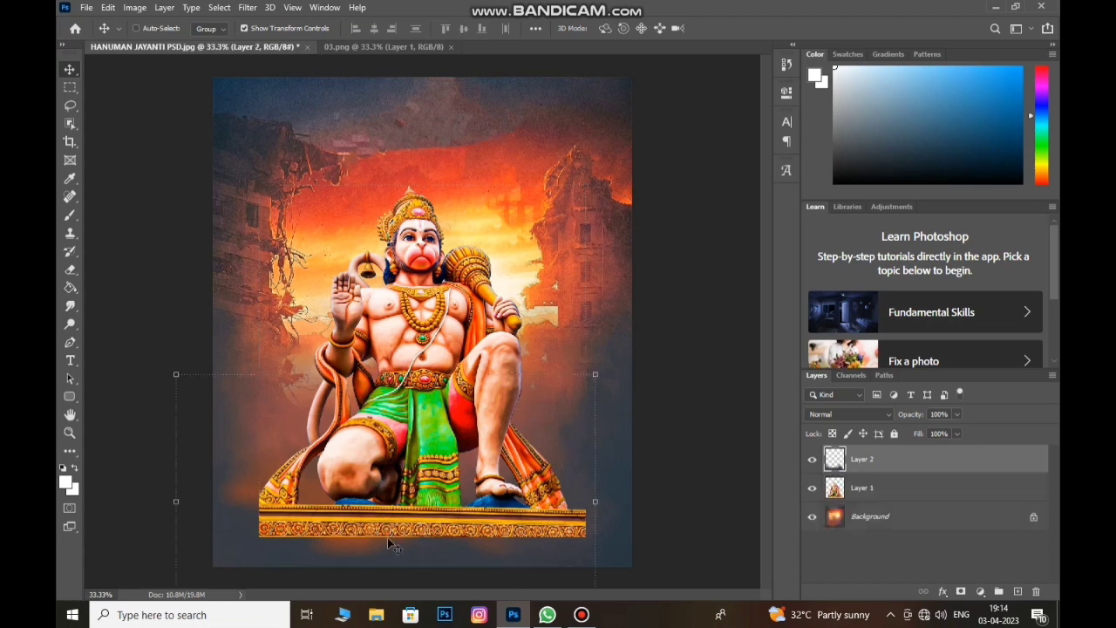
pyautogui.moveTo(445, 510); pyautogui.dragTo(453, 511)
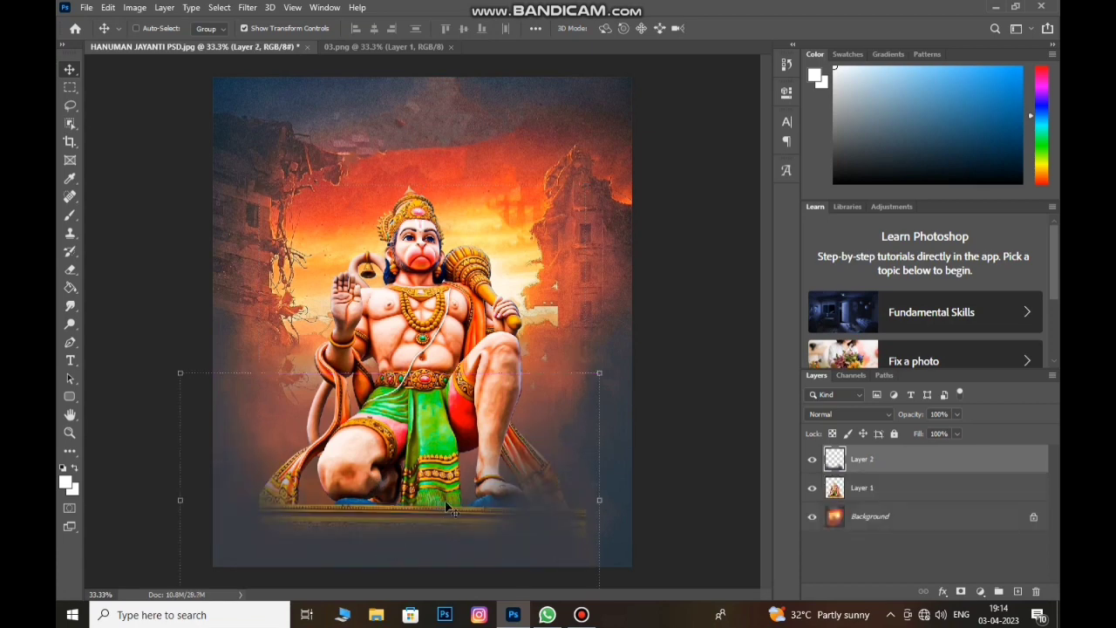
pyautogui.hotkey('shift', 'Right')
pyautogui.hotkey('shift', 'Right')
pyautogui.hotkey('shift', 'Right')
pyautogui.hotkey('shift', 'Right')
pyautogui.hotkey('shift', 'Right')
pyautogui.hotkey('shift', 'Right')
pyautogui.hotkey('shift', 'Right')
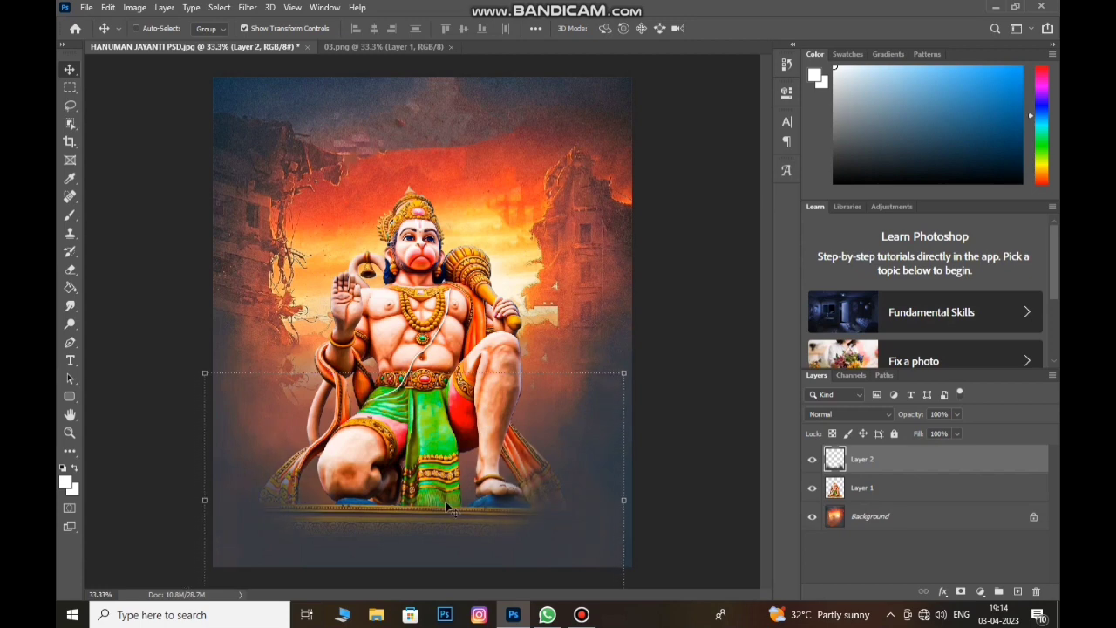
pyautogui.hotkey('shift', 'Right')
pyautogui.hotkey('shift', 'Right')
pyautogui.hotkey('shift', 'Right')
pyautogui.hotkey('shift', 'Right')
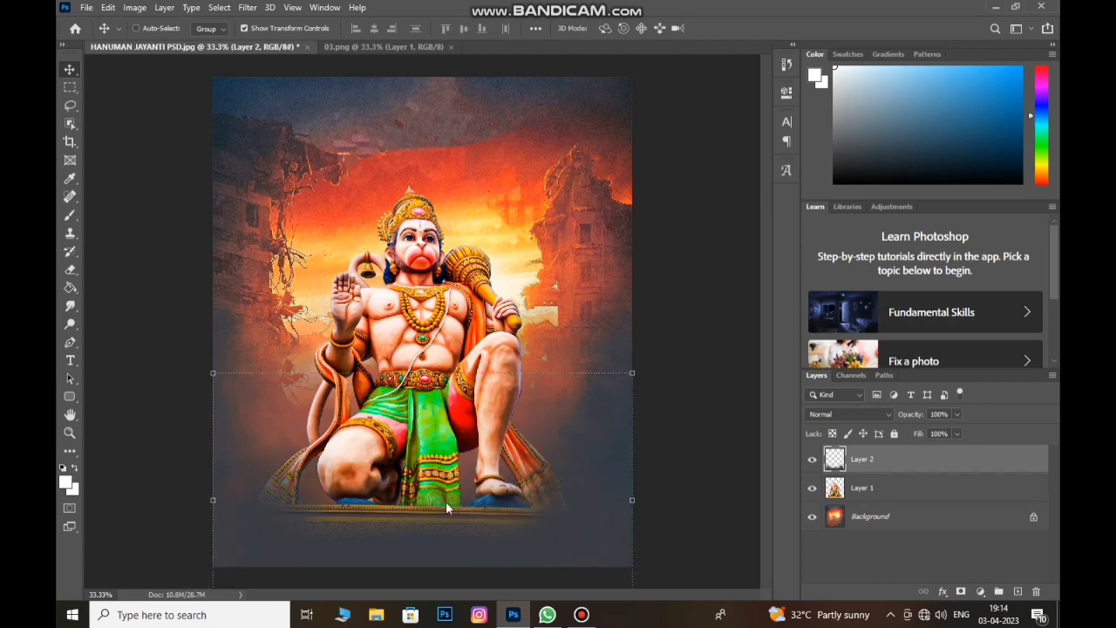
pyautogui.moveTo(446, 502)
pyautogui.mouseDown()
pyautogui.moveTo(413, 465)
pyautogui.moveTo(415, 441)
pyautogui.mouseUp()
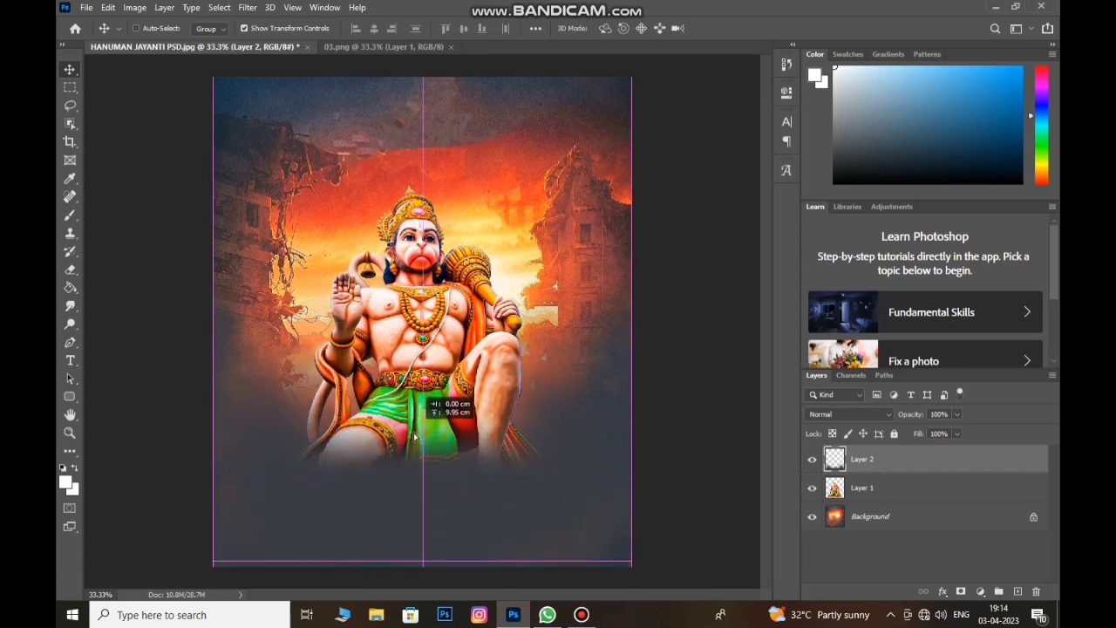
pyautogui.moveTo(415, 441); pyautogui.dragTo(415, 440)
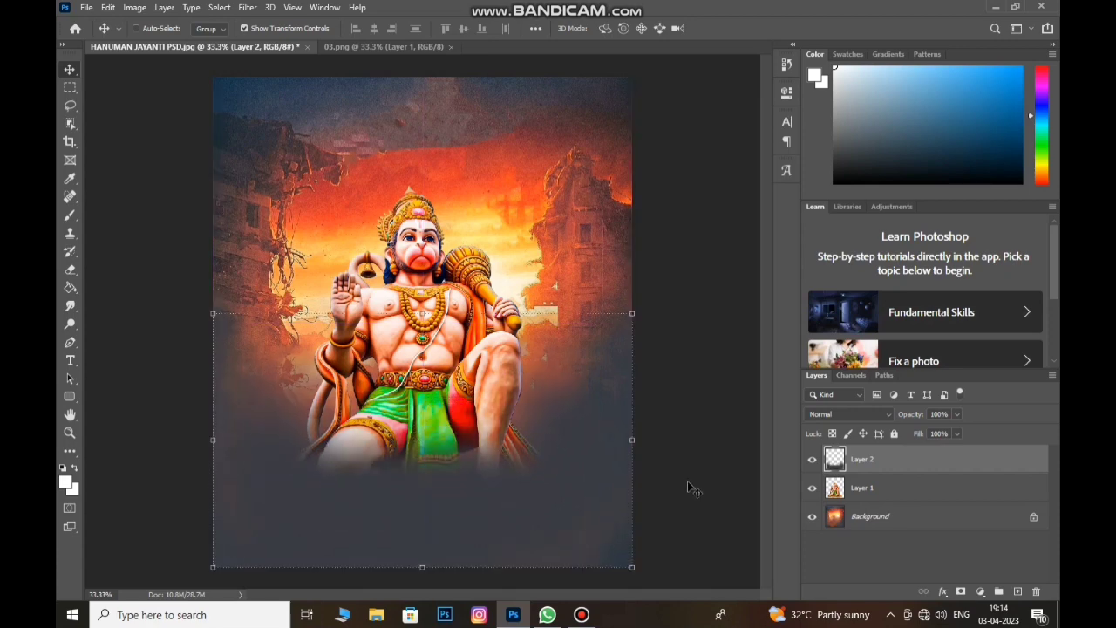
# Raise the Hanuman statue layer slightly, reselect the fade layer, and close 03.png.
pyautogui.click(864, 488)
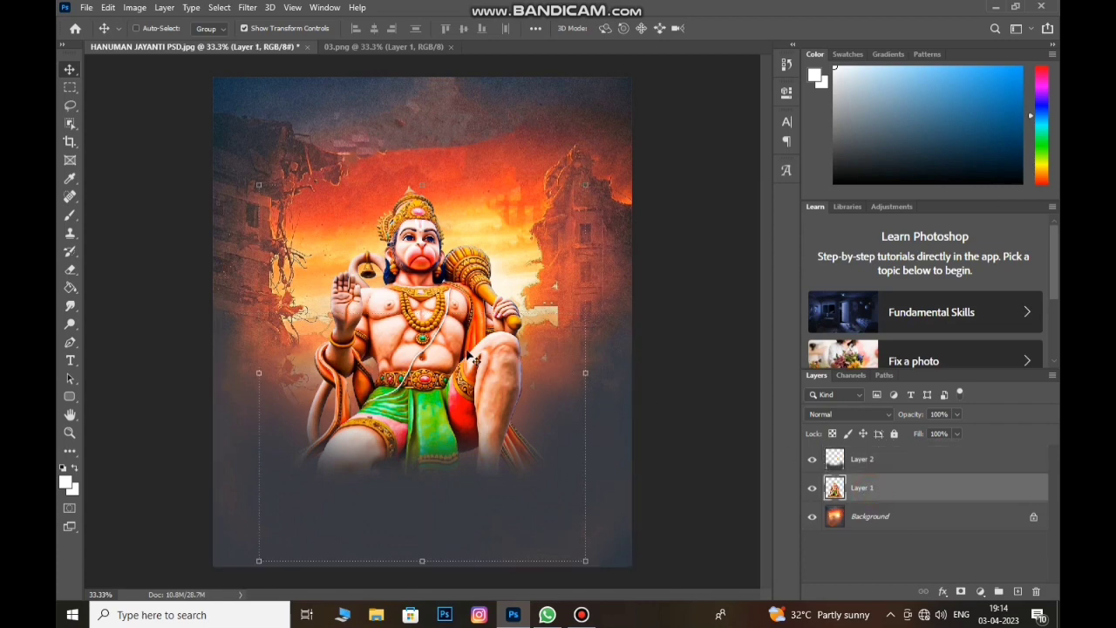
pyautogui.moveTo(436, 346)
pyautogui.mouseDown()
pyautogui.moveTo(438, 310)
pyautogui.moveTo(435, 332)
pyautogui.mouseUp()
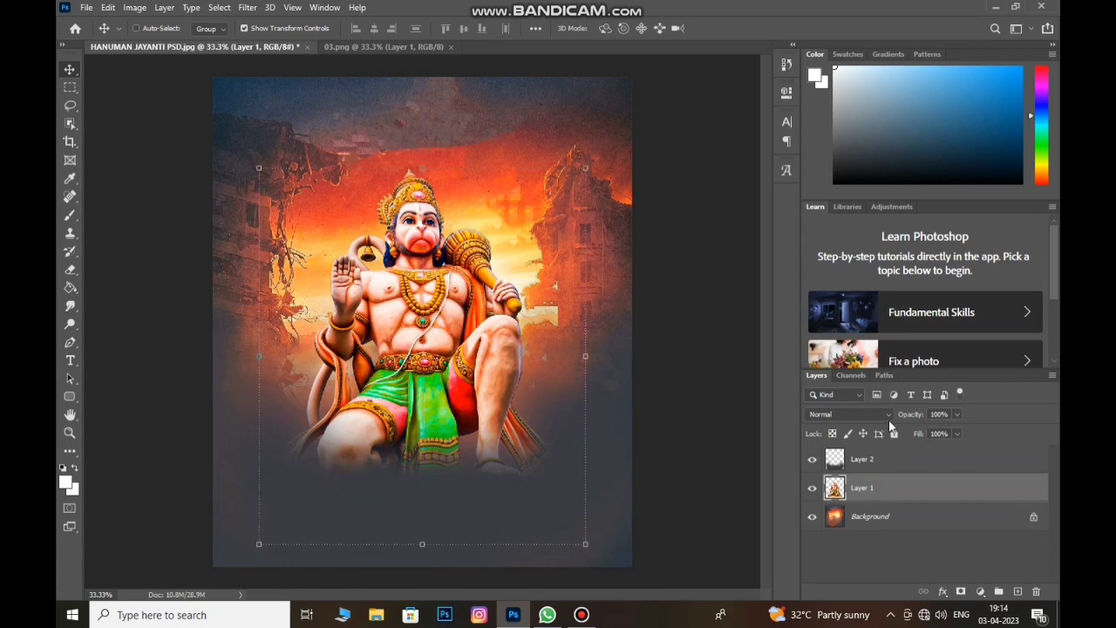
pyautogui.click(888, 461)
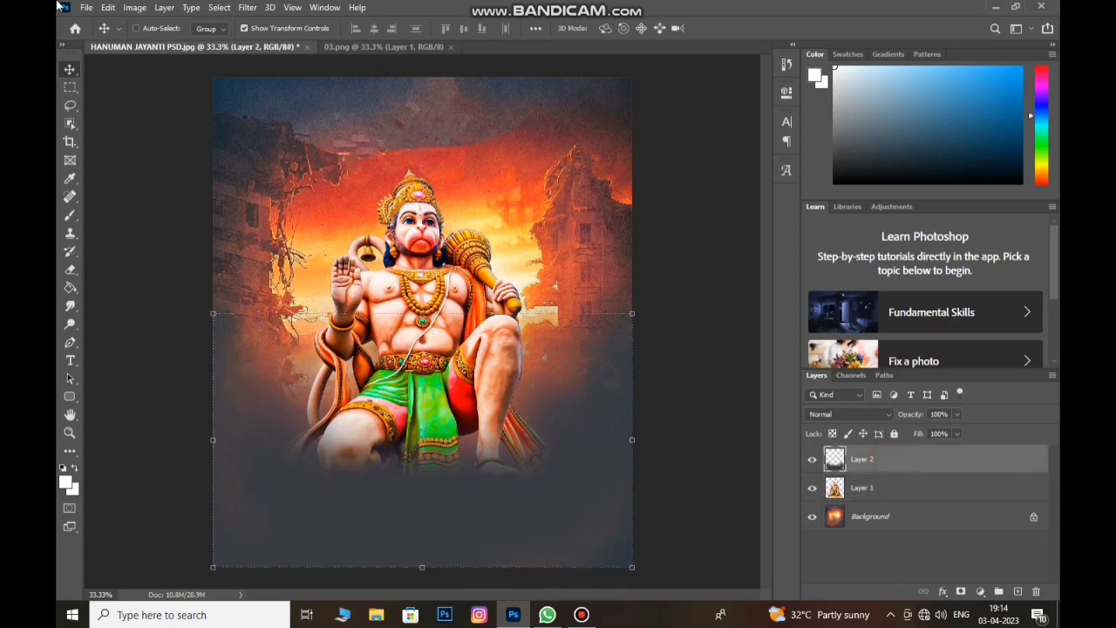
pyautogui.click(451, 47)
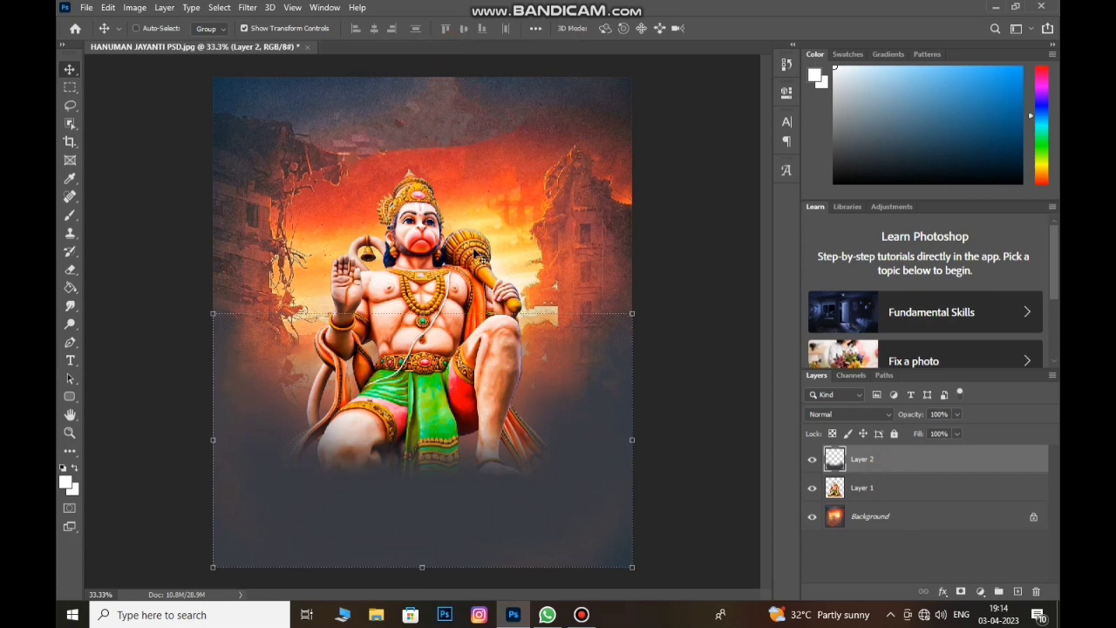
# Select the Background layer, zoom in on the idol, then zoom out to 33.3% to fit the poster.
pyautogui.click(940, 528)
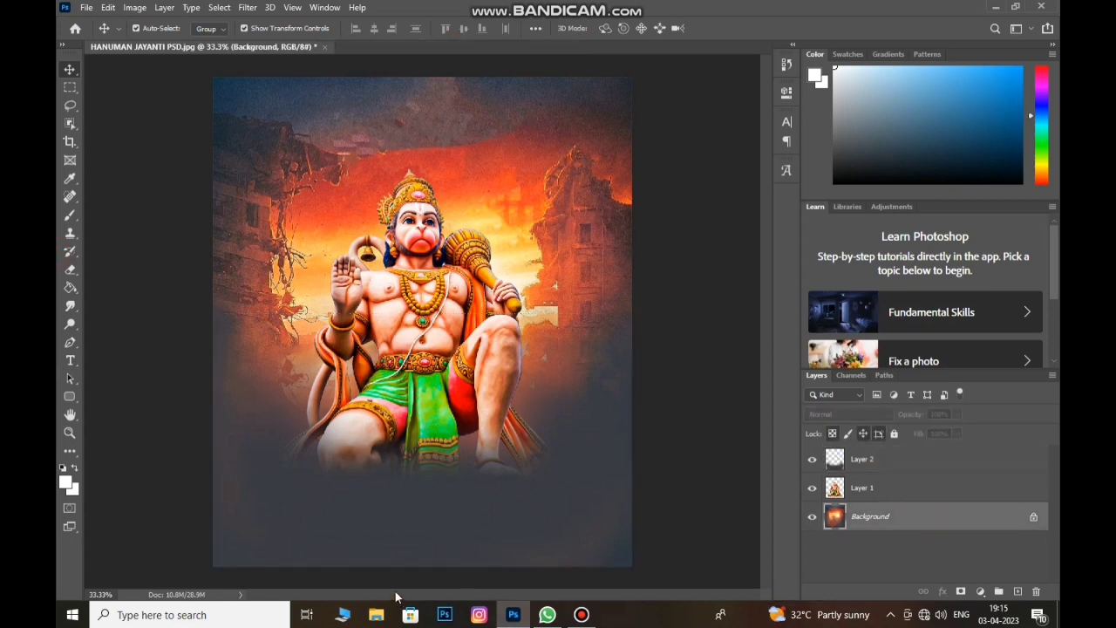
pyautogui.hotkey('ctrl', '+')
pyautogui.hotkey('ctrl', '+')
pyautogui.scroll(3, 416, 266)
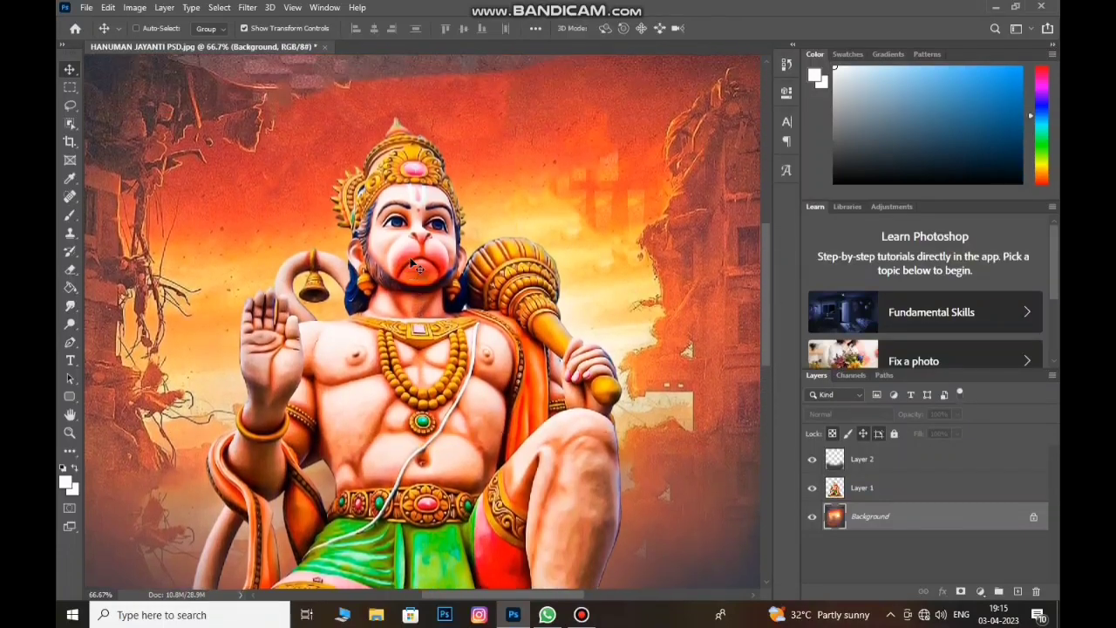
pyautogui.scroll(1, 415, 264)
pyautogui.scroll(1, 415, 264)
pyautogui.scroll(1, 418, 316)
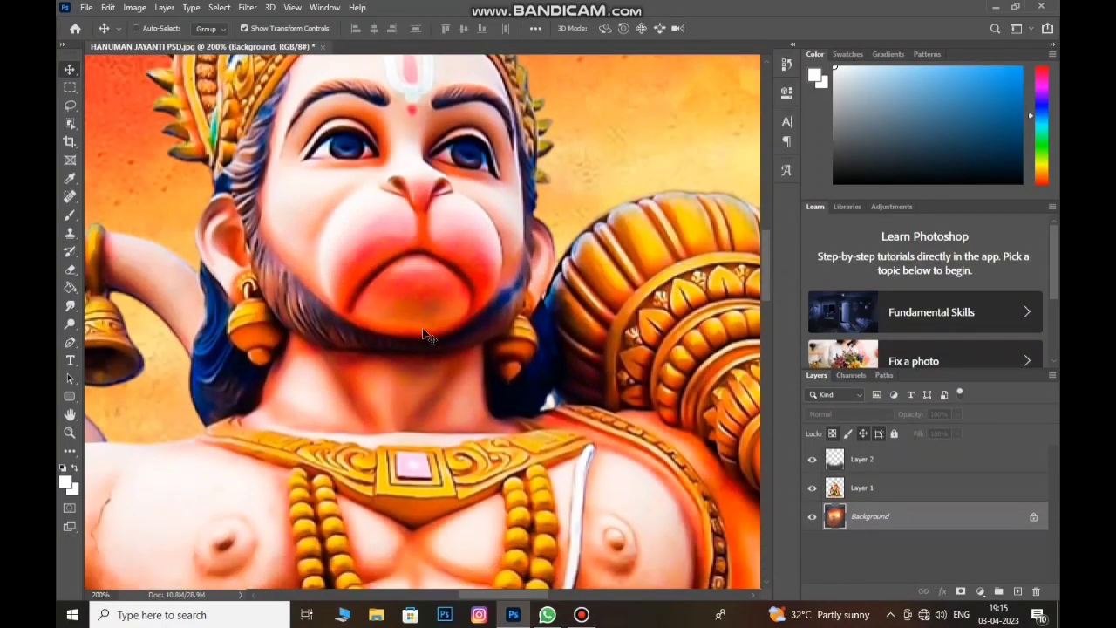
pyautogui.scroll(-2, 423, 328)
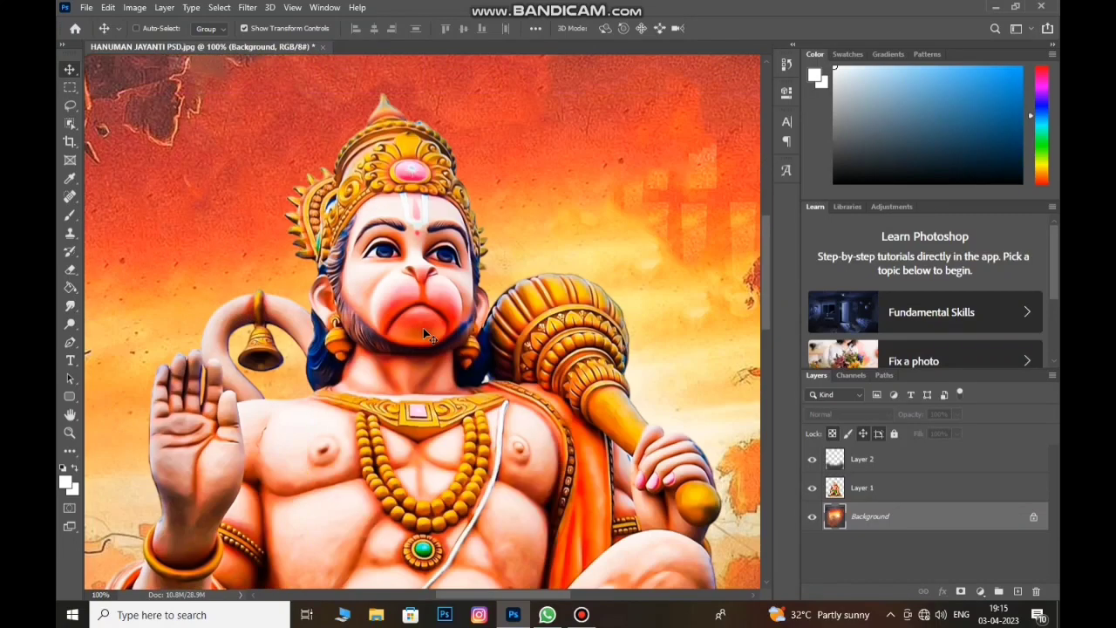
pyautogui.scroll(-1, 336, 408)
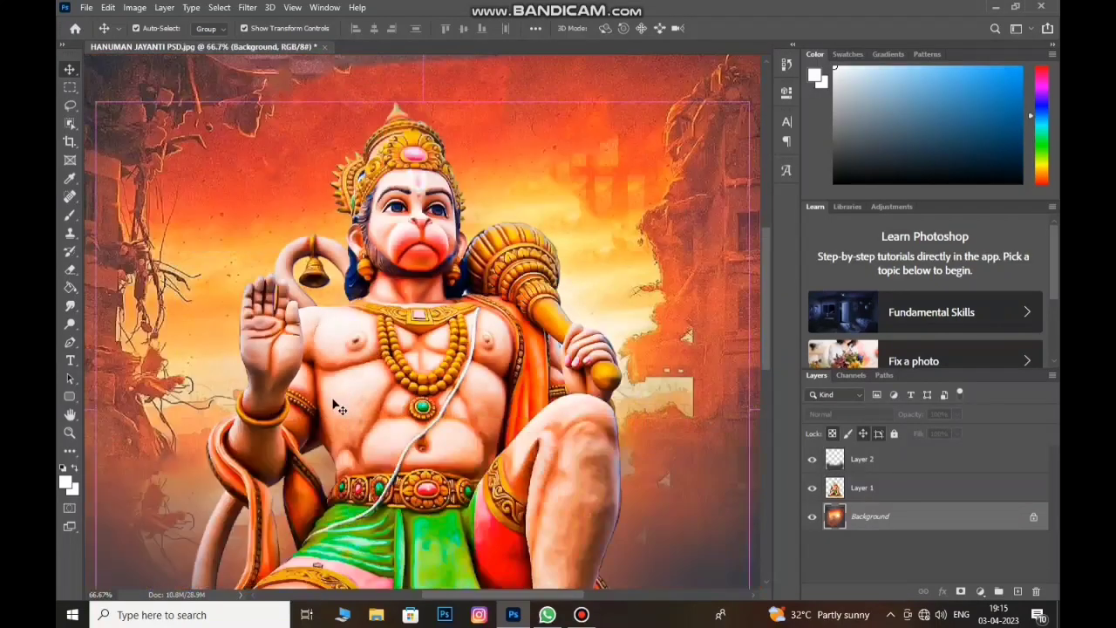
pyautogui.scroll(-1, 338, 408)
pyautogui.scroll(-1, 338, 408)
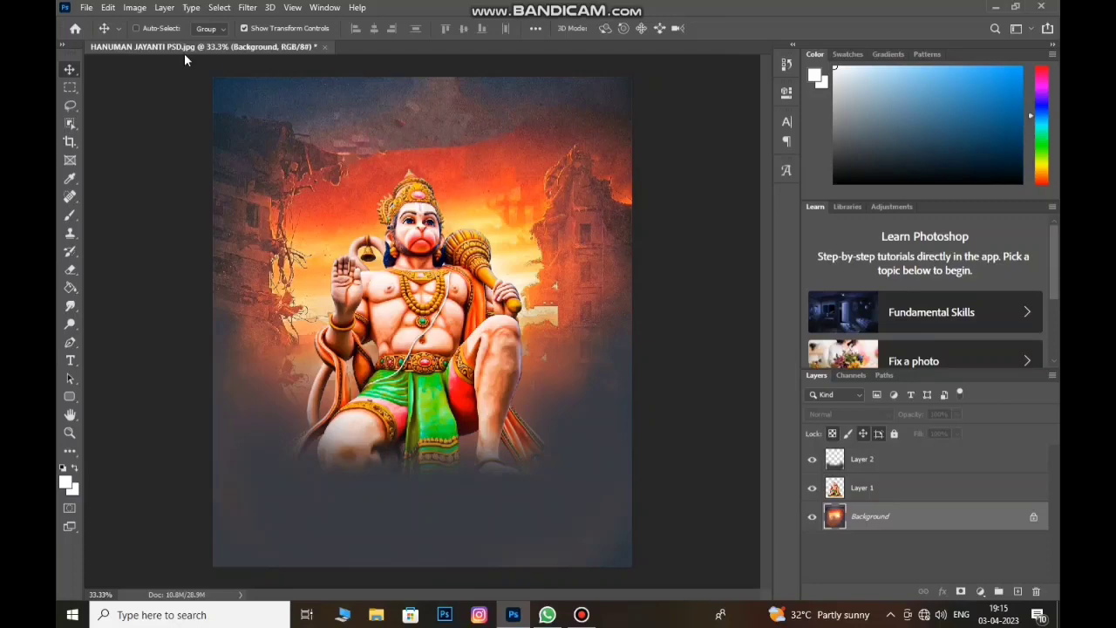
# Open 04.png containing the 'हनुमान जन्मोत्सव' title artwork.
pyautogui.click(84, 7)
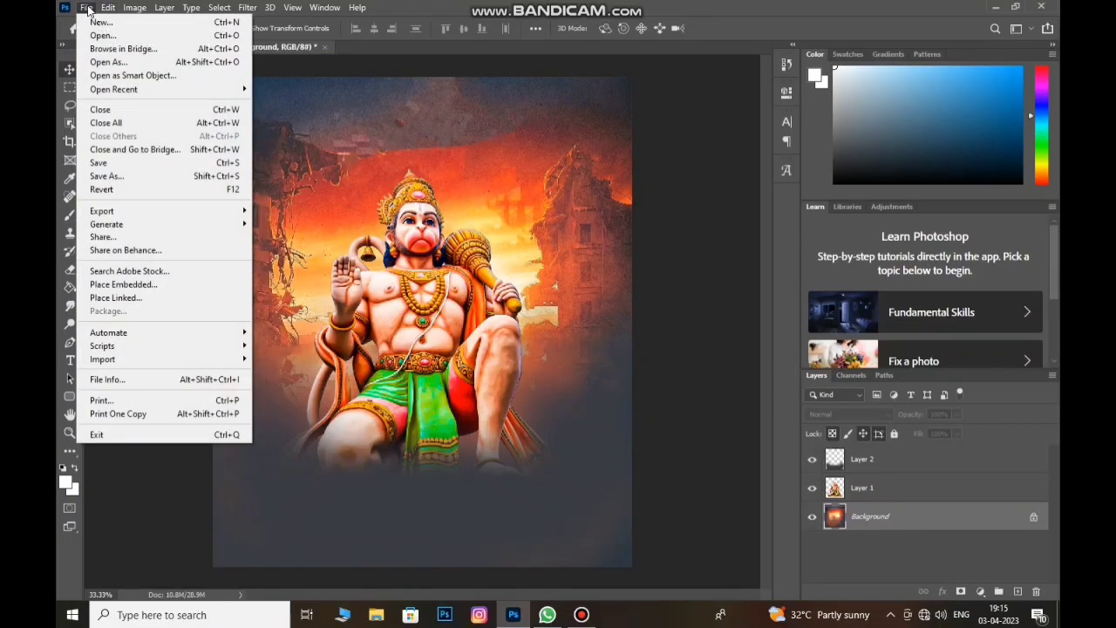
pyautogui.click(101, 36)
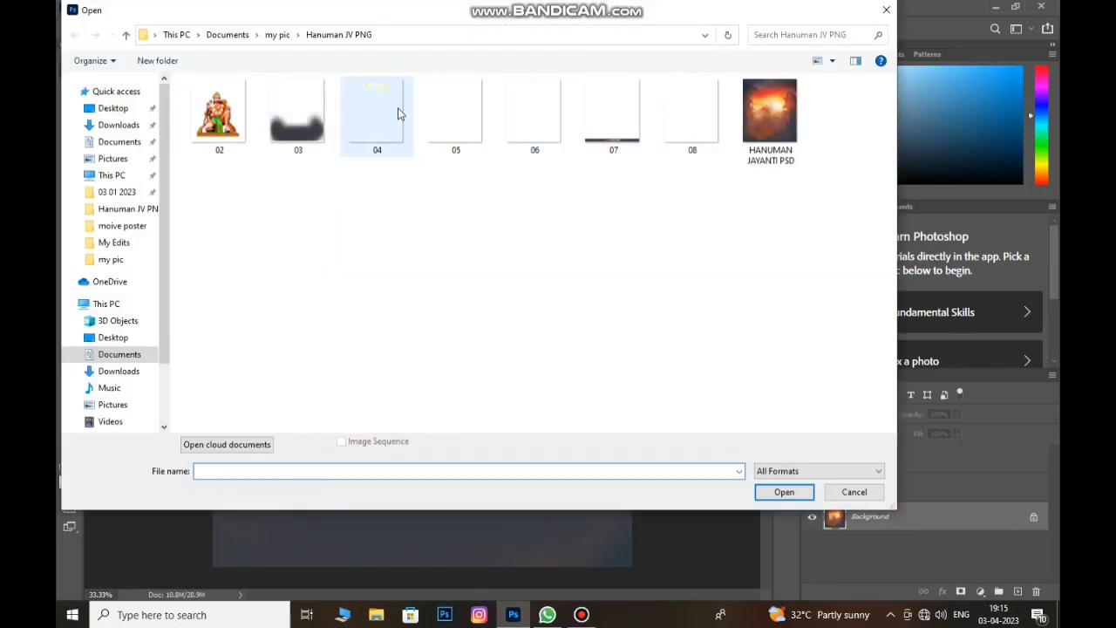
pyautogui.click(382, 117)
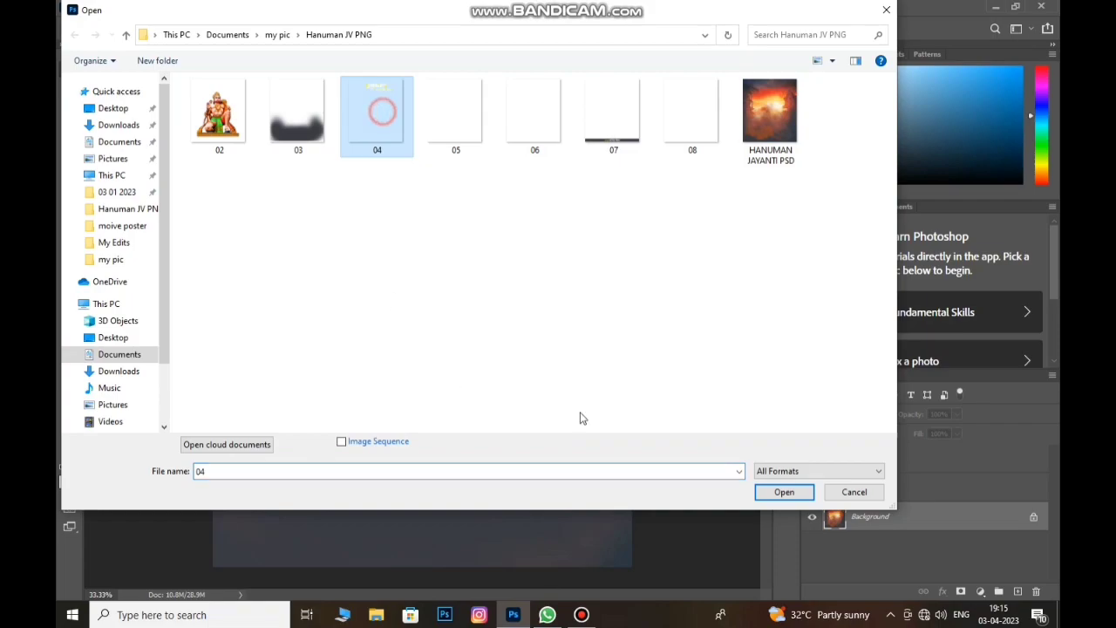
pyautogui.click(782, 492)
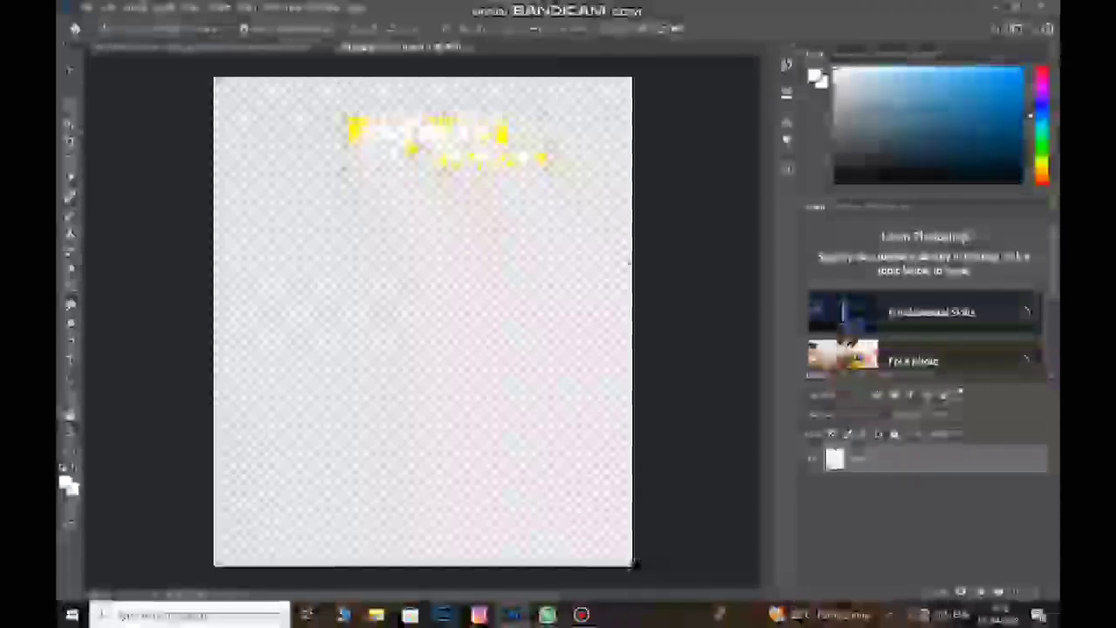
# Place the title at the poster's top above Hanuman's crown, close 04.png, and select Layer 2.
pyautogui.moveTo(502, 157)
pyautogui.mouseDown()
pyautogui.moveTo(317, 52)
pyautogui.moveTo(356, 107)
pyautogui.mouseUp()
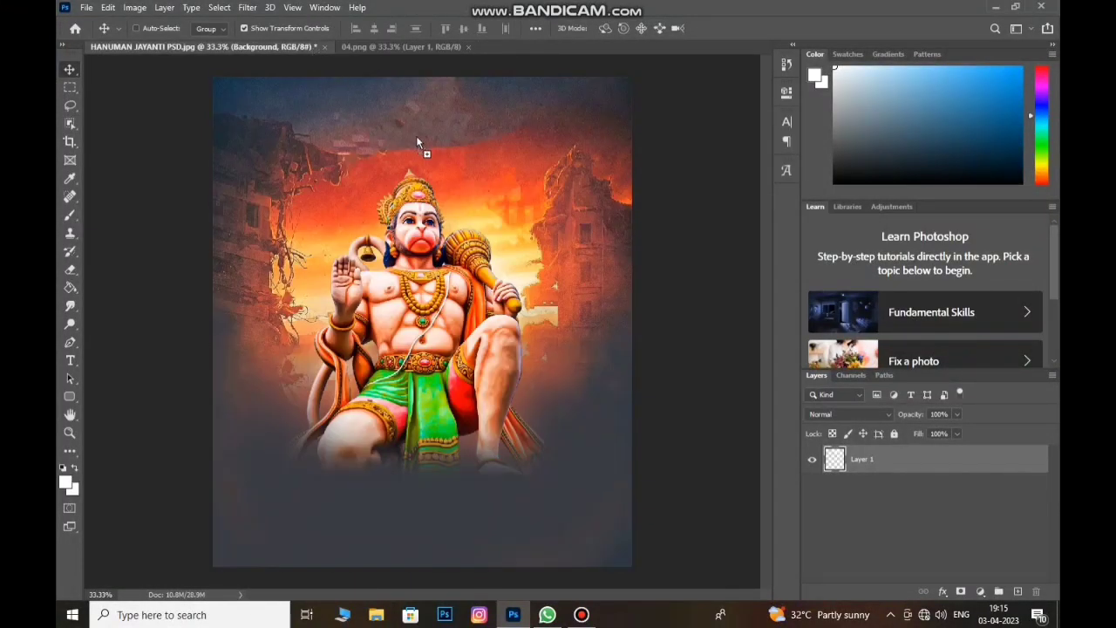
pyautogui.moveTo(417, 135); pyautogui.dragTo(476, 142)
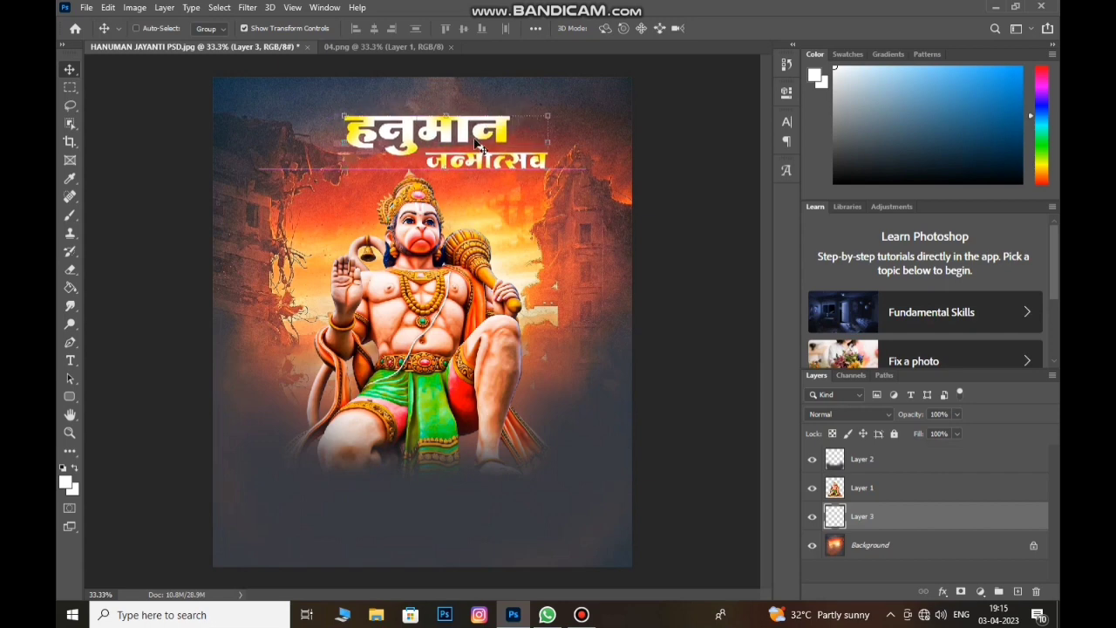
pyautogui.moveTo(477, 142); pyautogui.dragTo(477, 153)
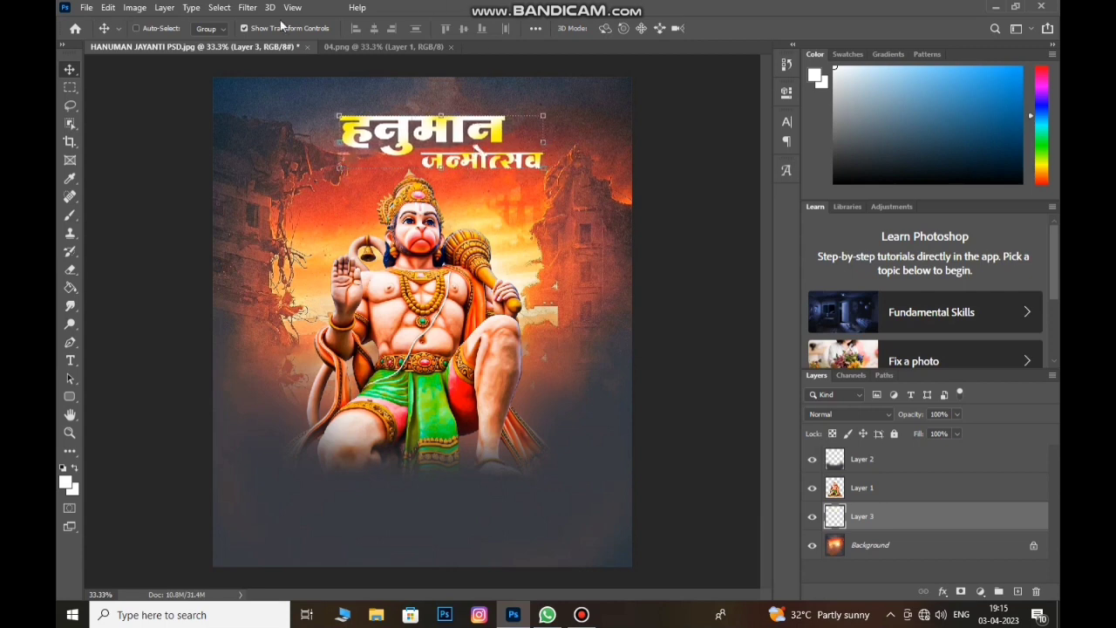
pyautogui.click(450, 47)
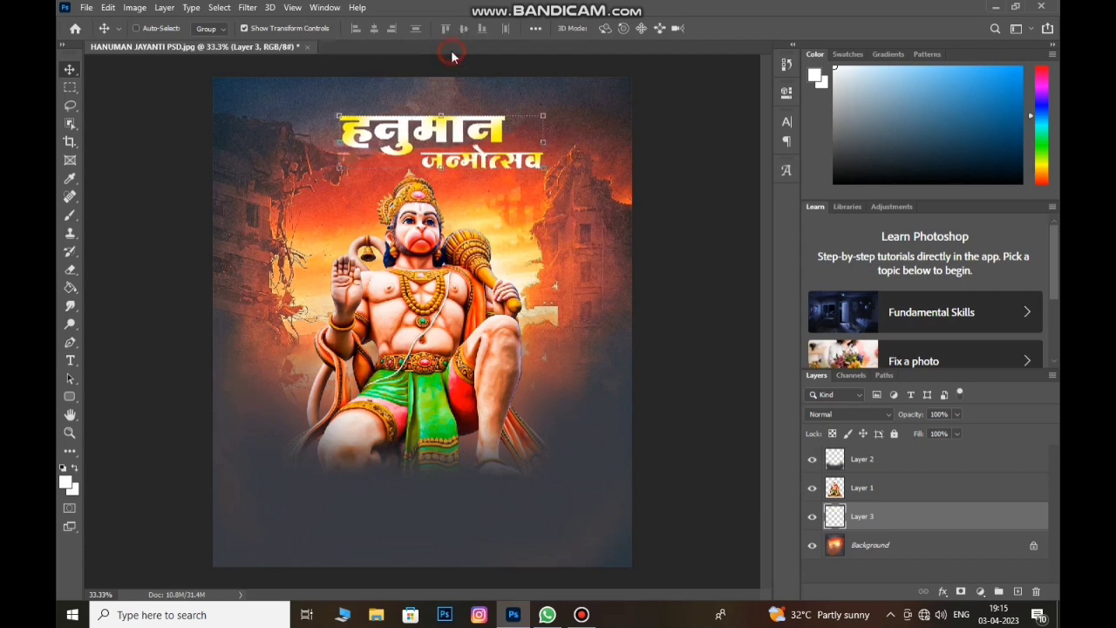
pyautogui.click(939, 462)
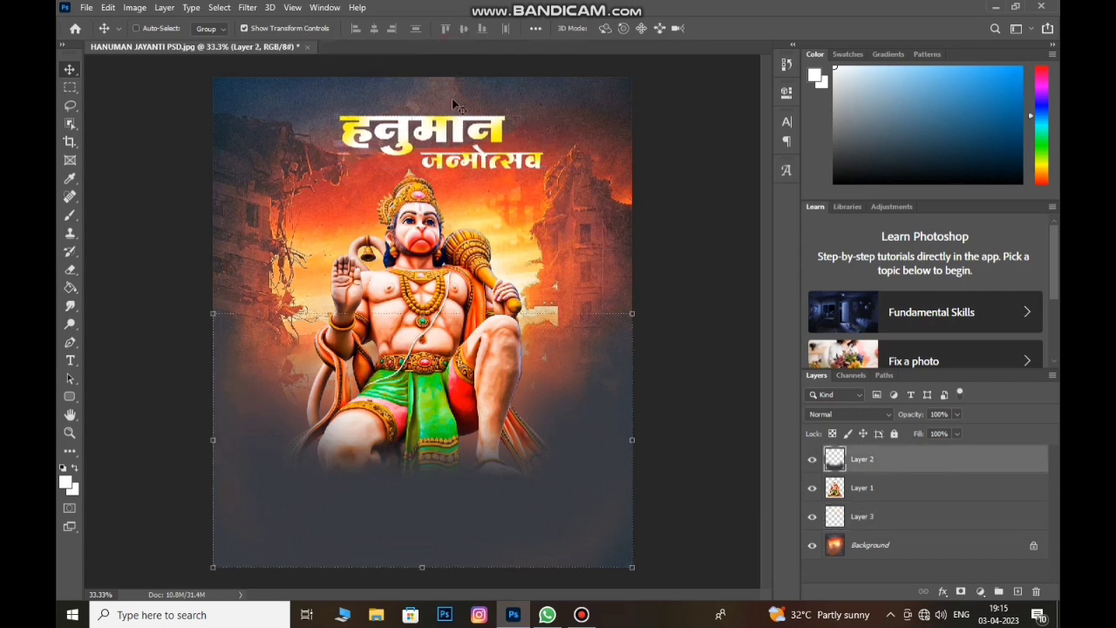
# Open 05.png containing the 'मंगलमय शुभेच्छा..!' greeting text.
pyautogui.click(86, 7)
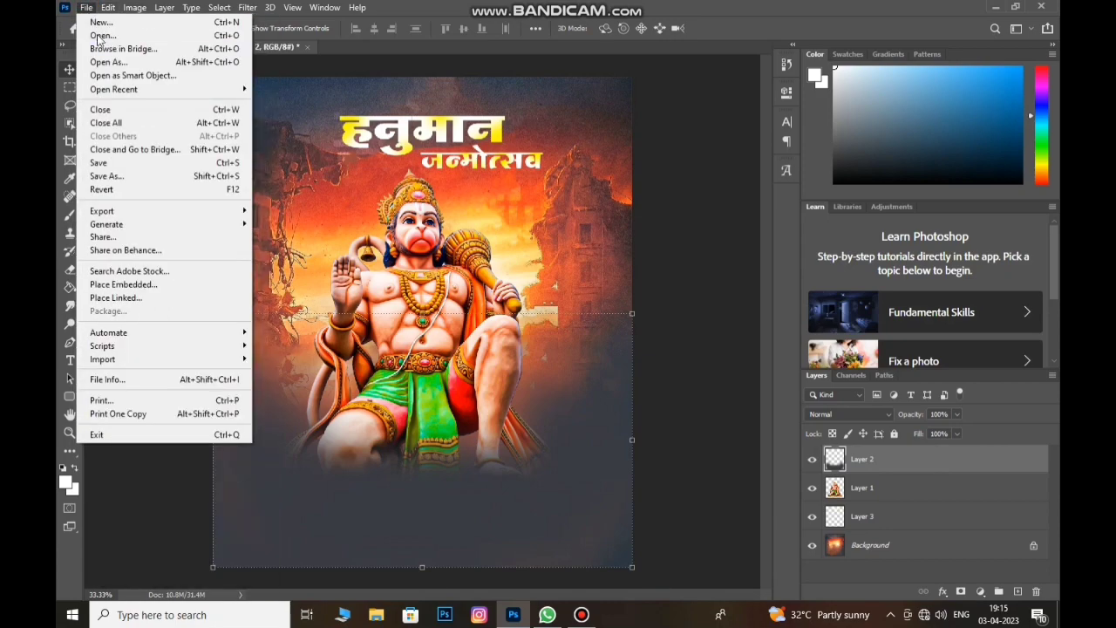
pyautogui.click(109, 35)
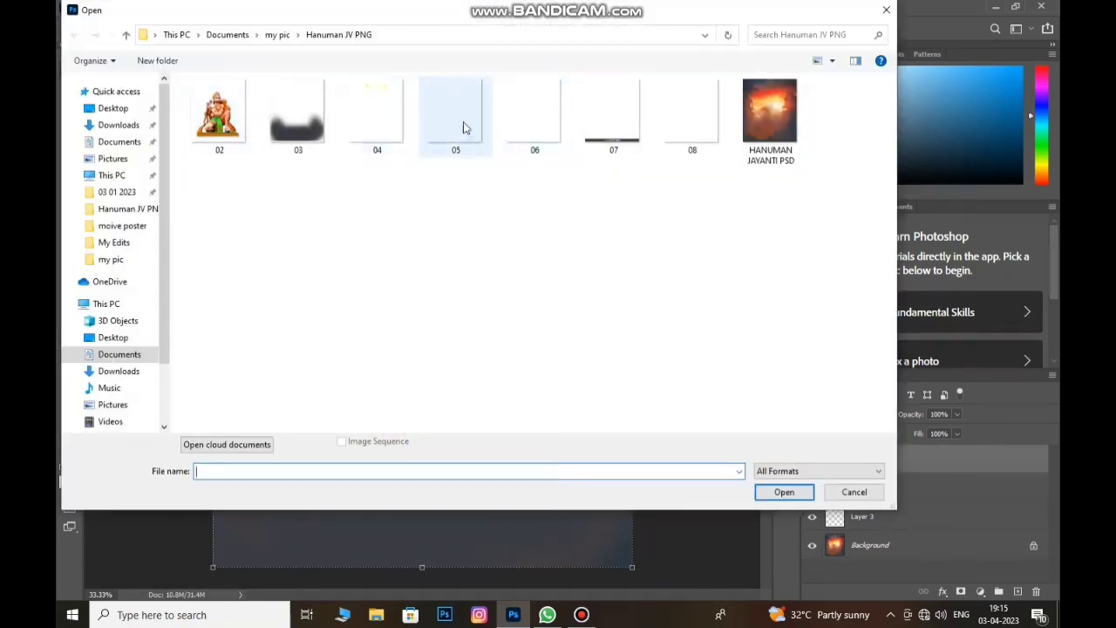
pyautogui.click(426, 105)
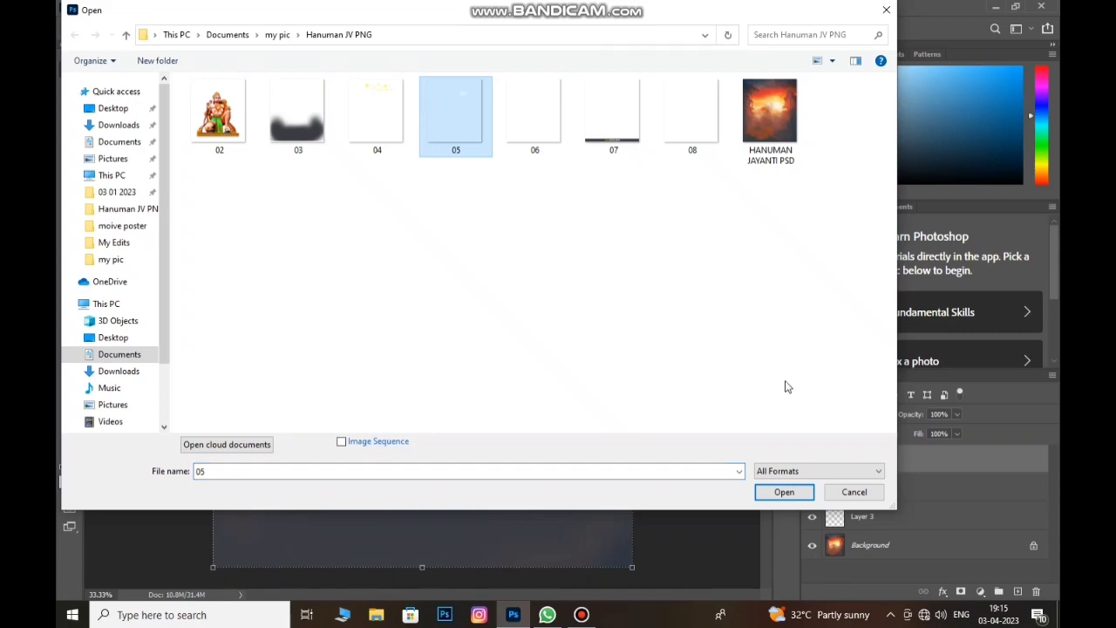
pyautogui.click(785, 494)
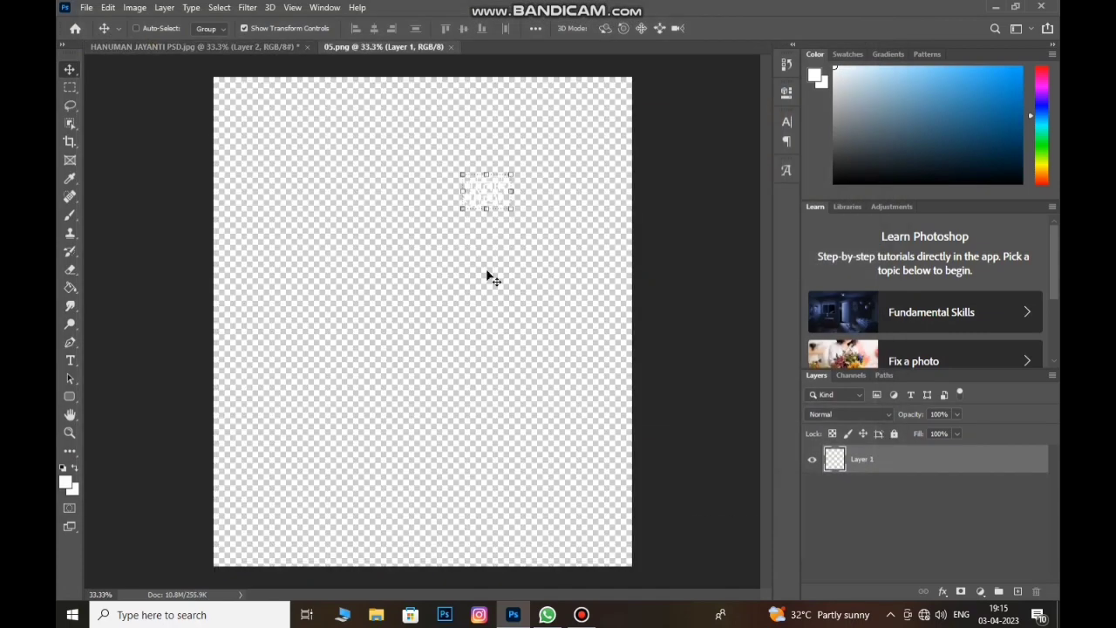
# Move the greeting text onto the poster just below the title.
pyautogui.moveTo(486, 192); pyautogui.dragTo(243, 53)
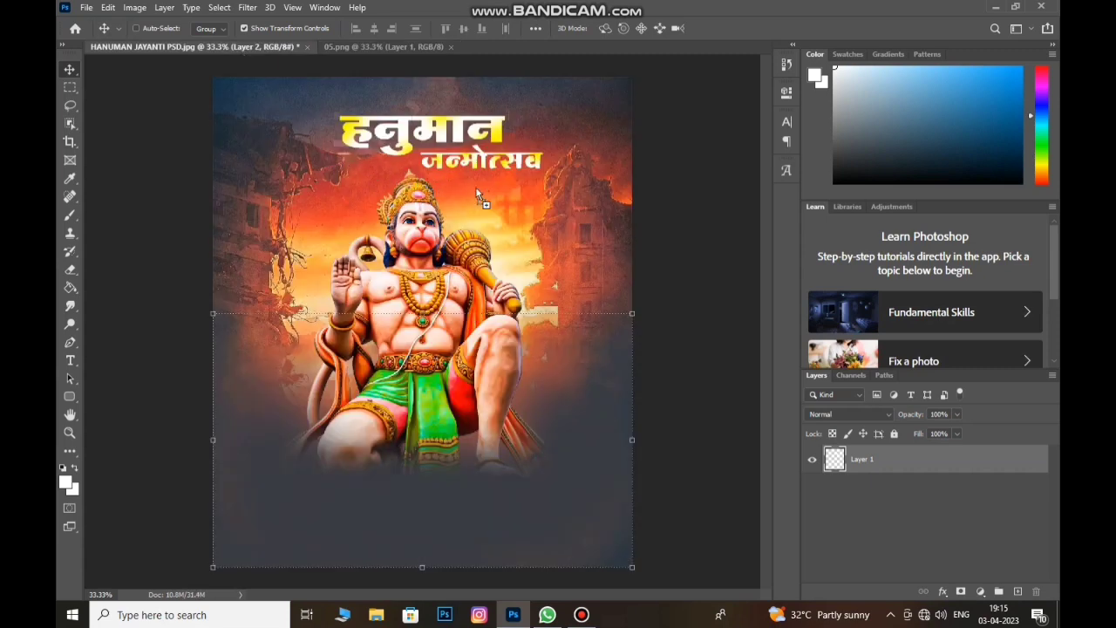
pyautogui.moveTo(488, 205)
pyautogui.mouseDown()
pyautogui.moveTo(502, 207)
pyautogui.moveTo(492, 197)
pyautogui.mouseUp()
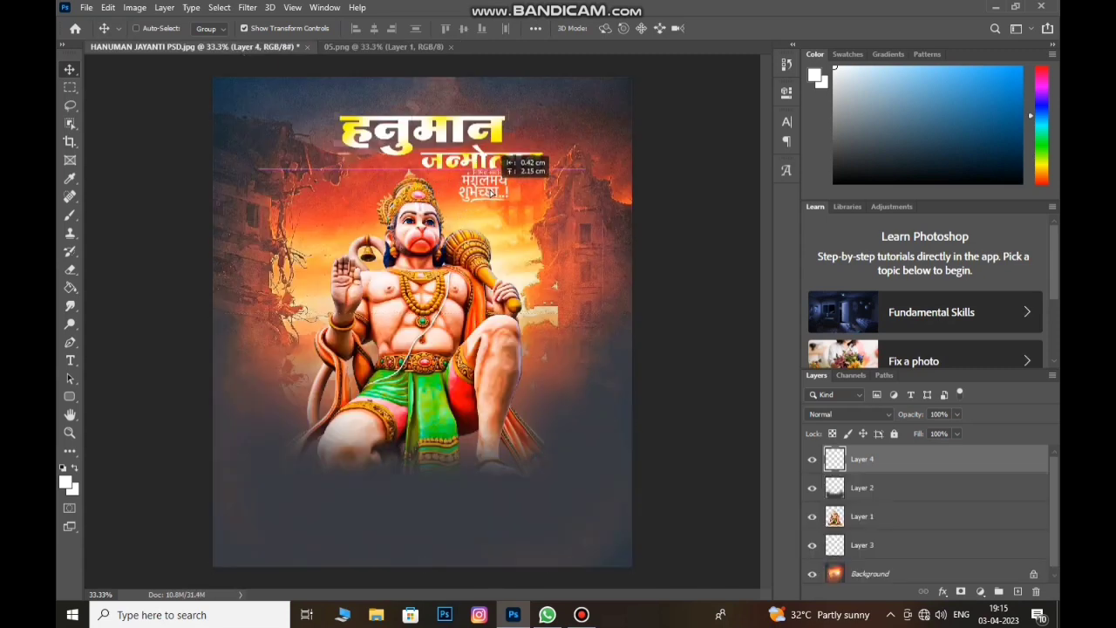
pyautogui.moveTo(492, 195); pyautogui.dragTo(490, 194)
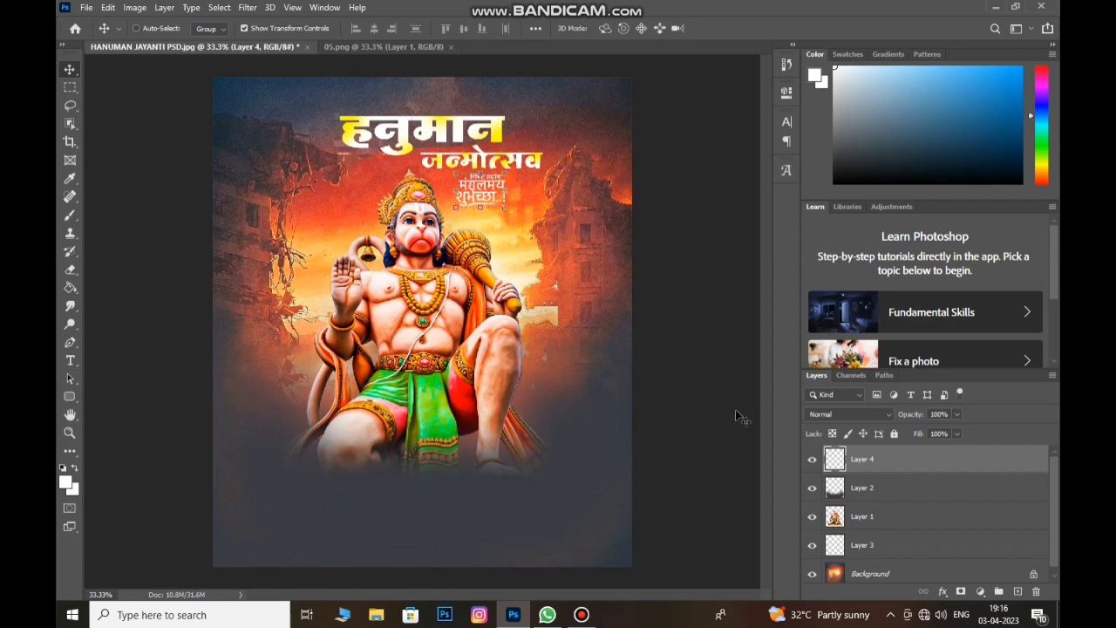
pyautogui.scroll(1, 530, 204)
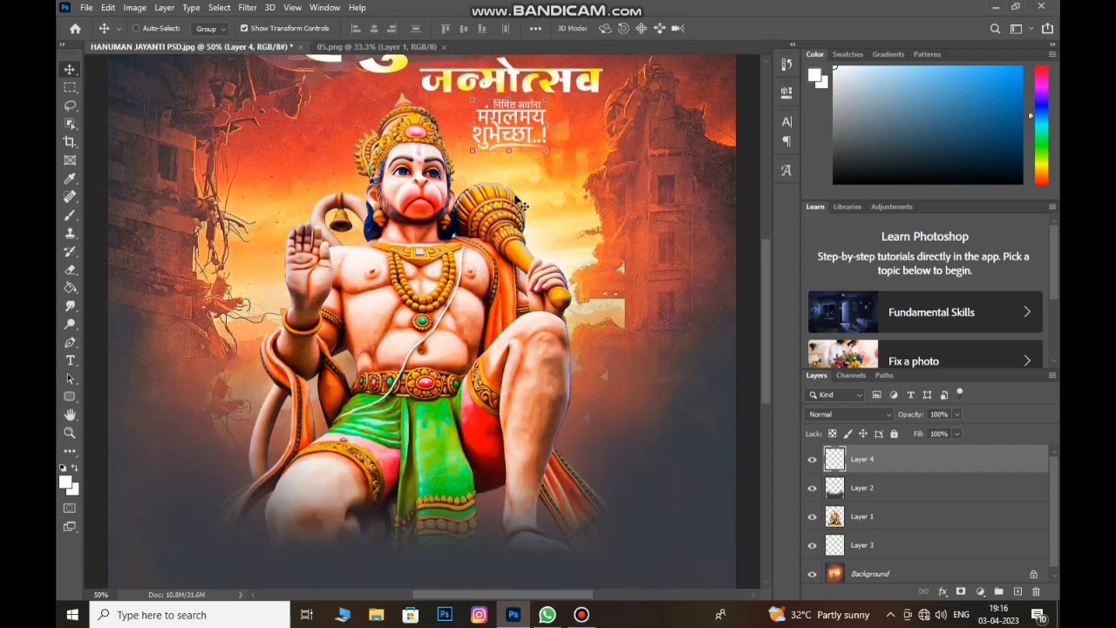
pyautogui.scroll(1, 519, 191)
pyautogui.scroll(3, 515, 188)
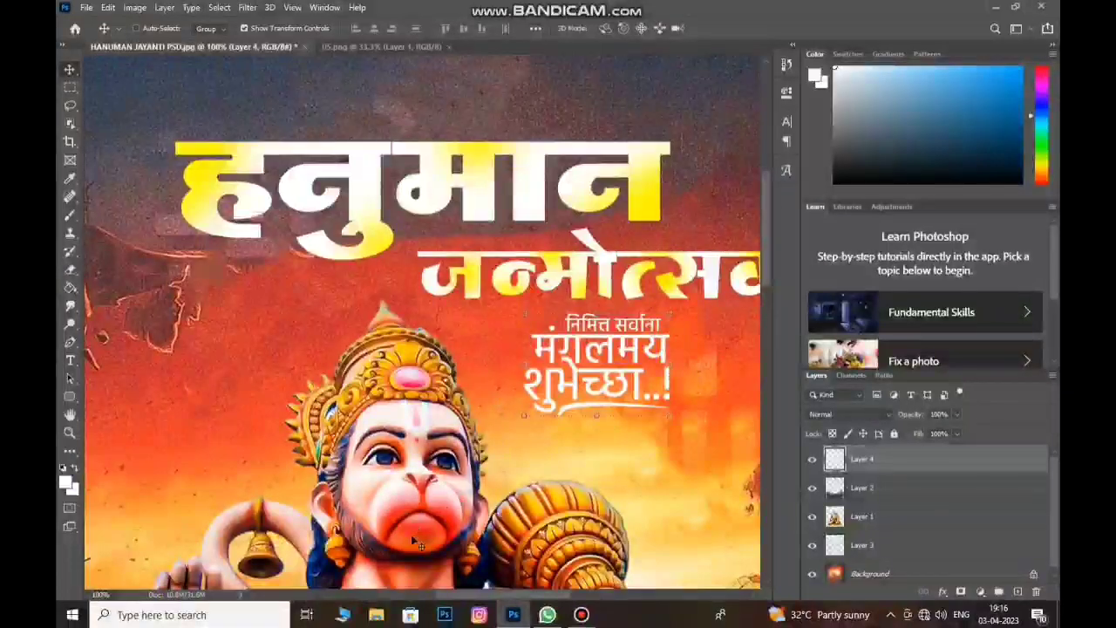
# Fine-tune the greeting's position with arrow-key nudges, then zoom out to the whole poster.
pyautogui.moveTo(454, 602); pyautogui.dragTo(478, 602)
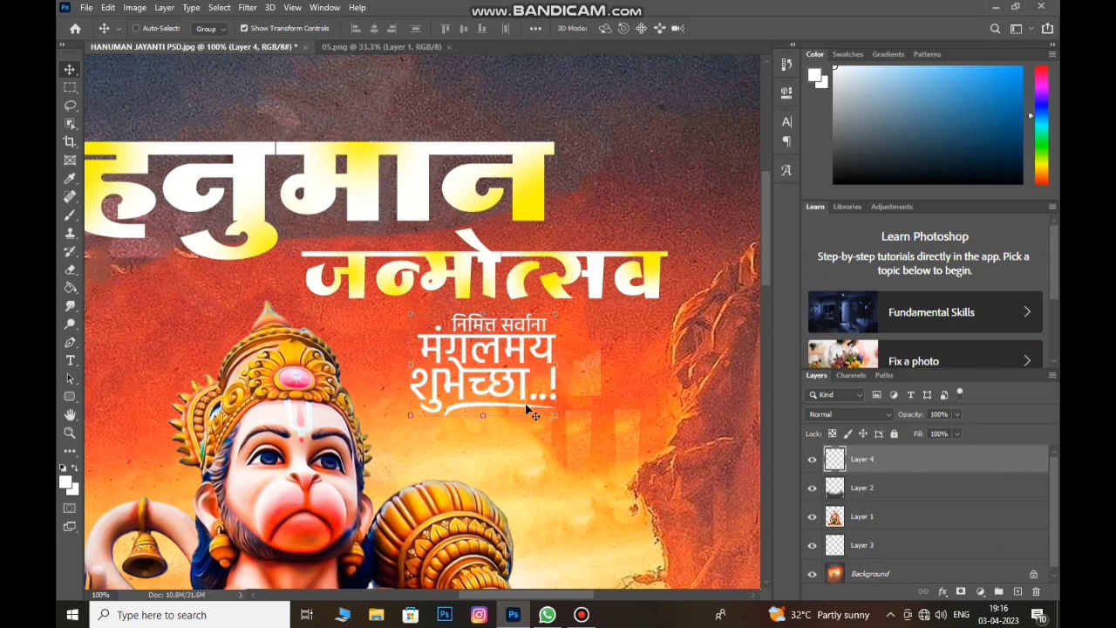
pyautogui.press('Right')
pyautogui.press('Right')
pyautogui.press('Right')
pyautogui.press('Up')
pyautogui.press('Up')
pyautogui.press('Up')
pyautogui.press('Left')
pyautogui.press('Left')
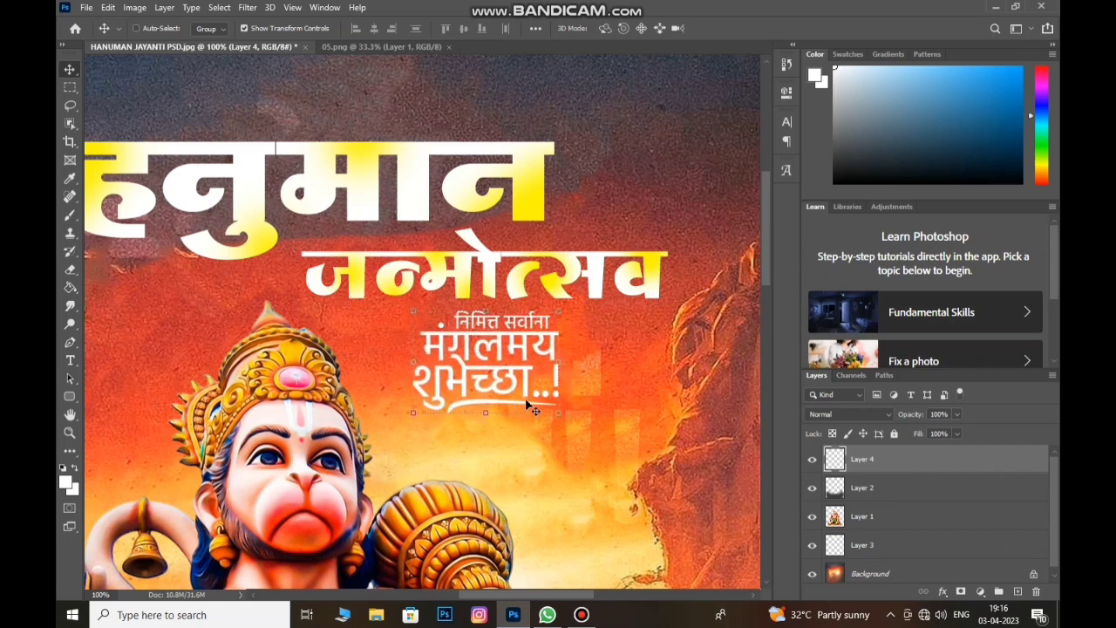
pyautogui.hotkey('ctrl', '-')
pyautogui.hotkey('ctrl', '-')
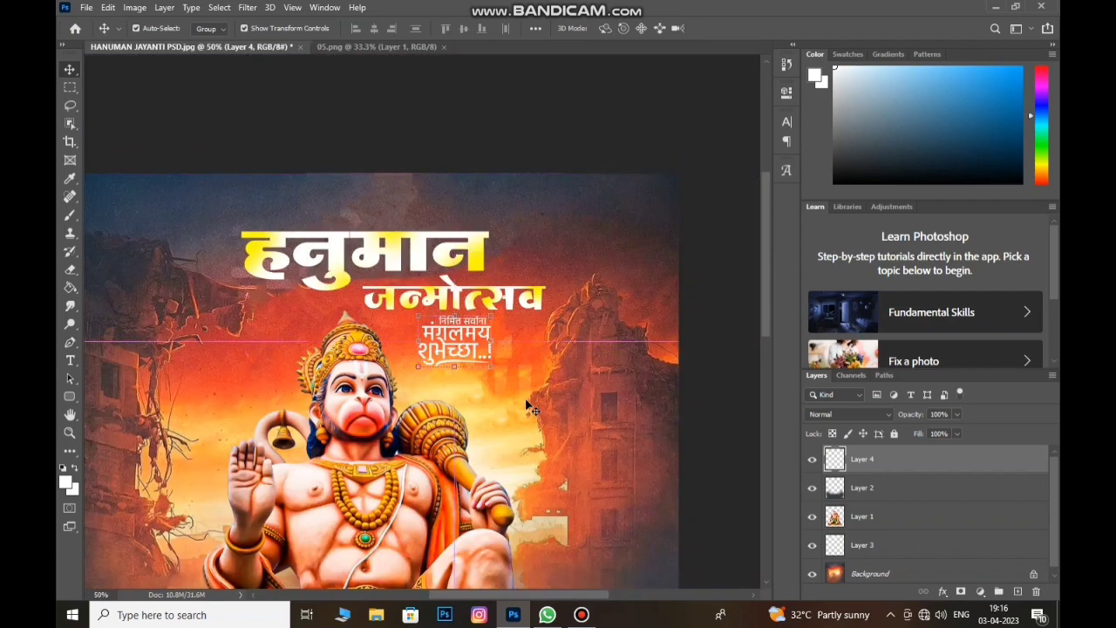
pyautogui.hotkey('ctrl', '-')
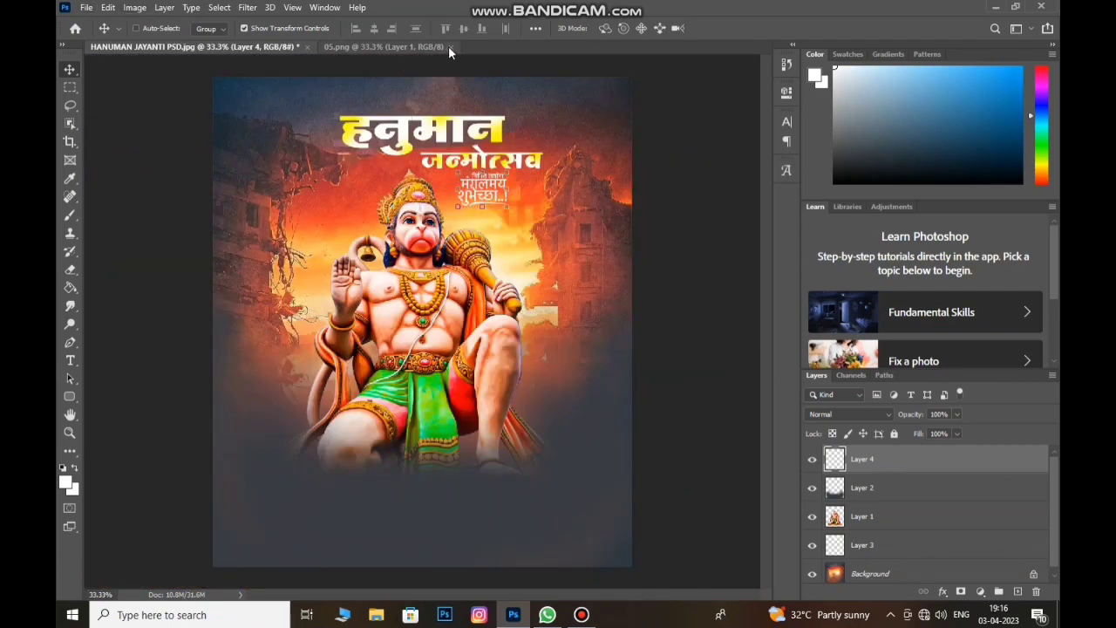
# Close 05.png and open 06.png with the four white boxes.
pyautogui.click(450, 46)
pyautogui.click(87, 8)
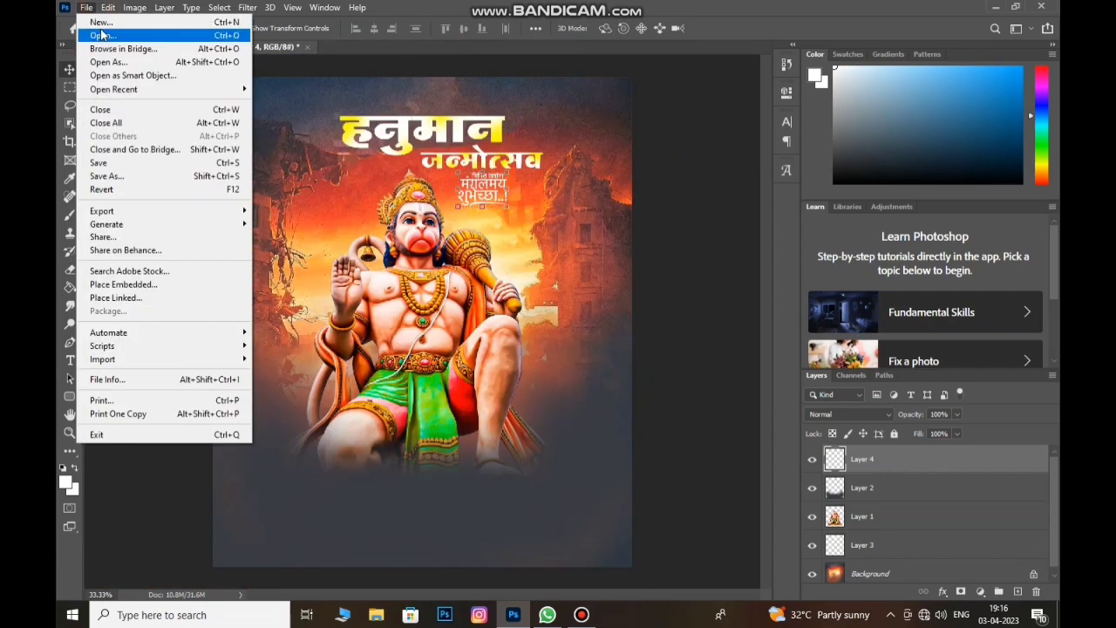
pyautogui.click(102, 35)
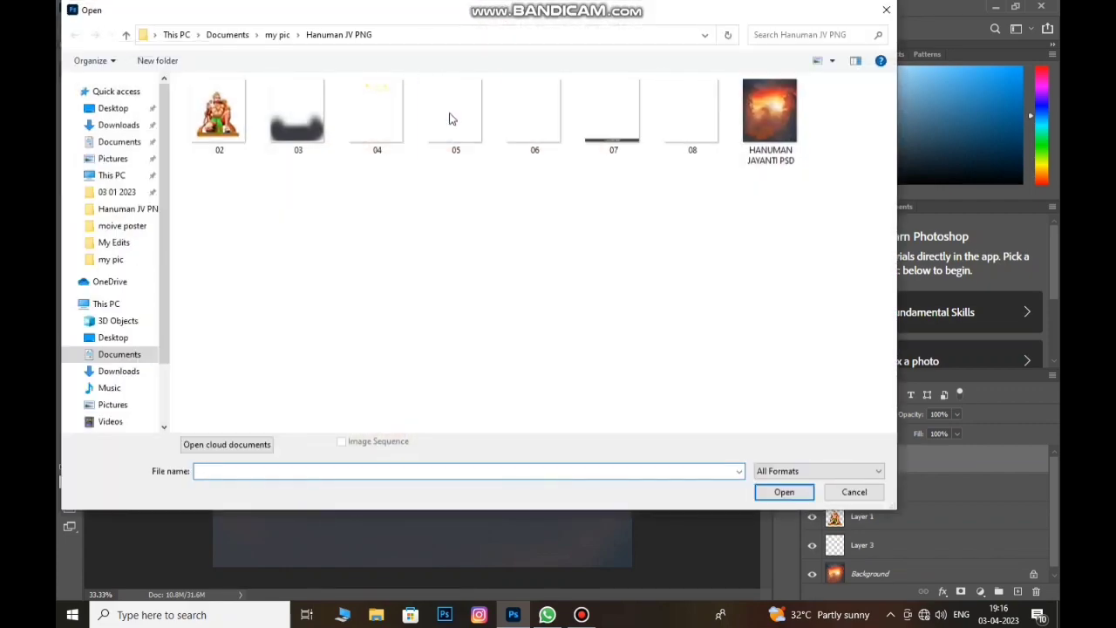
pyautogui.click(534, 116)
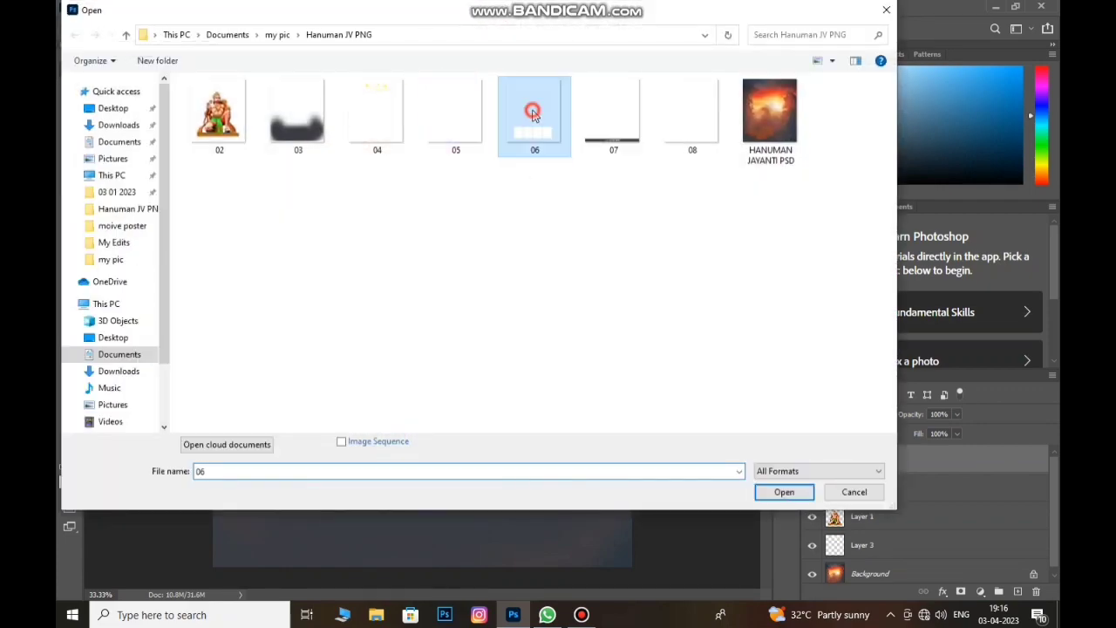
pyautogui.click(785, 493)
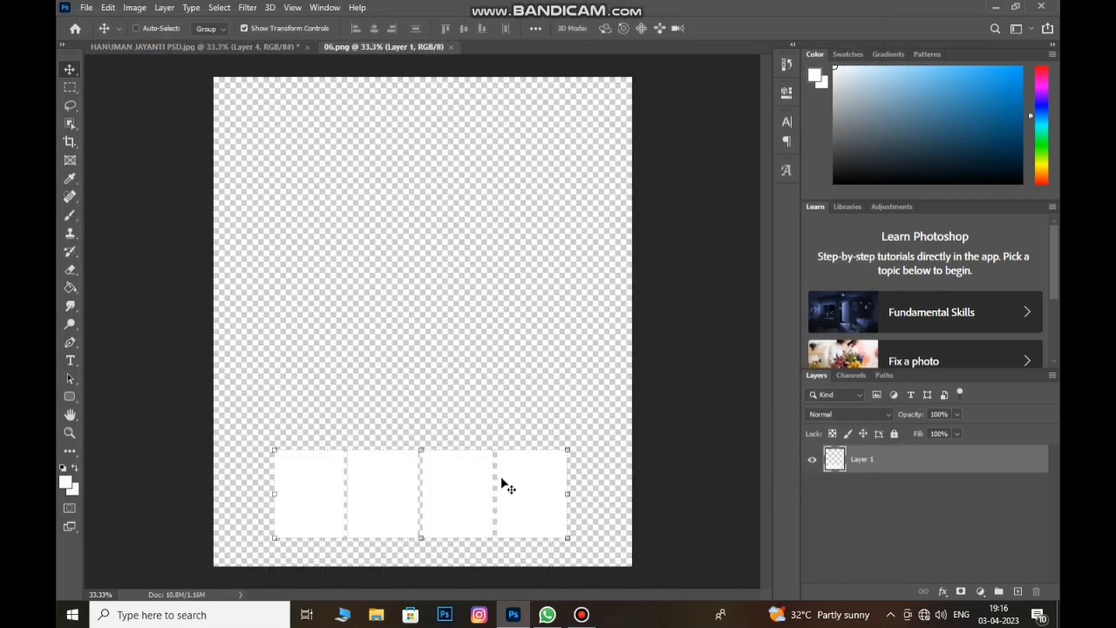
# Place the four white boxes below Hanuman, shift them slightly left, and close 06.png.
pyautogui.moveTo(498, 496); pyautogui.dragTo(283, 56)
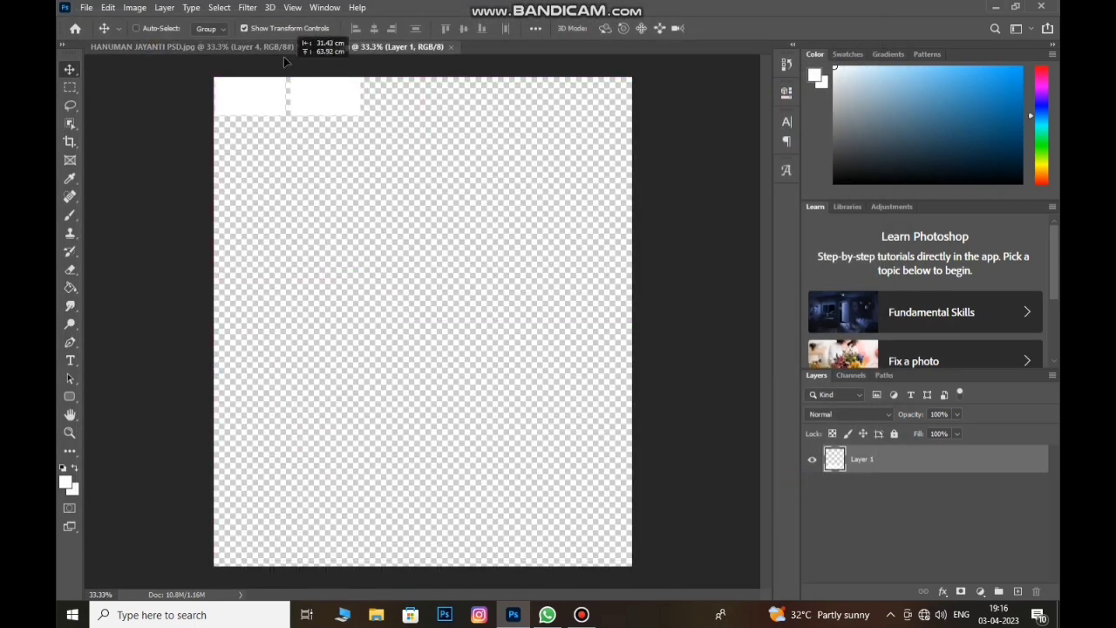
pyautogui.moveTo(283, 57); pyautogui.dragTo(400, 481)
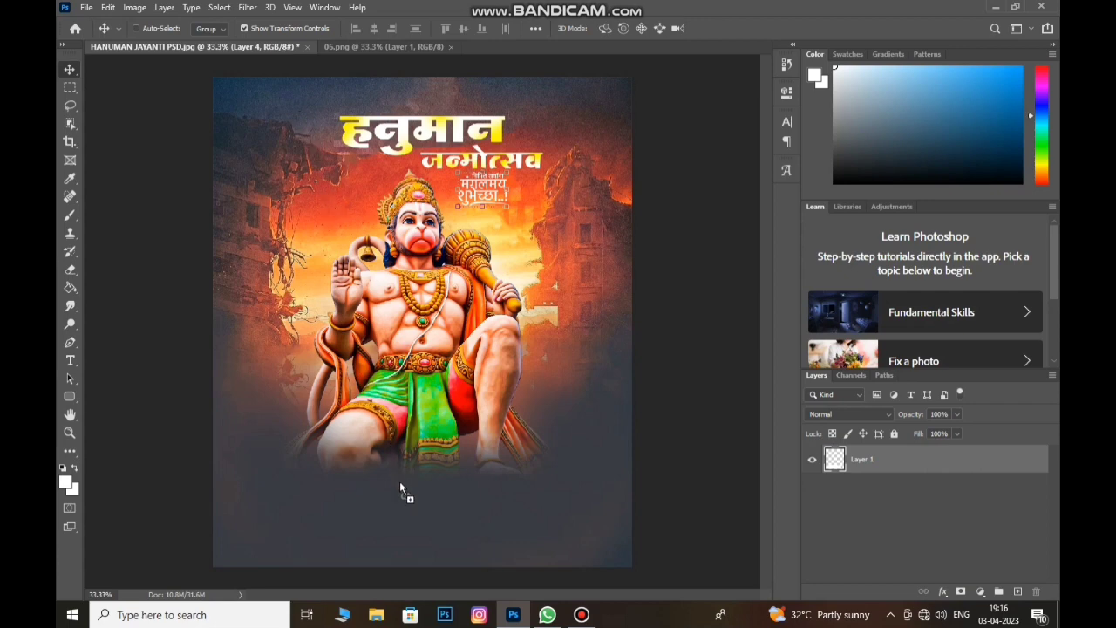
pyautogui.moveTo(442, 511); pyautogui.dragTo(443, 512)
pyautogui.moveTo(478, 513)
pyautogui.mouseDown()
pyautogui.moveTo(461, 513)
pyautogui.moveTo(465, 486)
pyautogui.mouseUp()
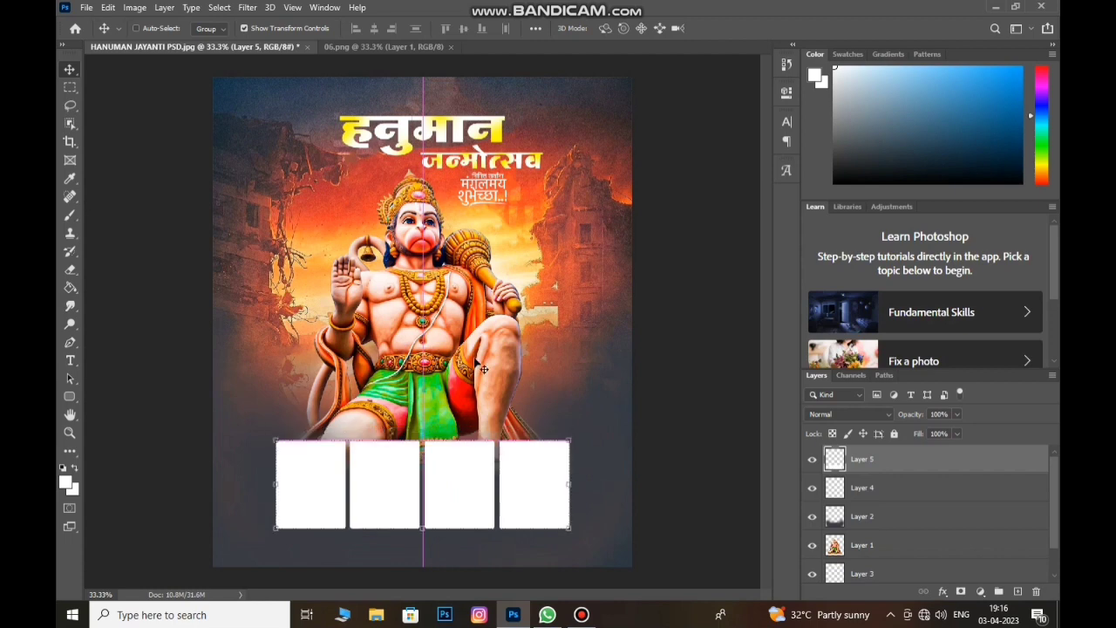
pyautogui.click(450, 47)
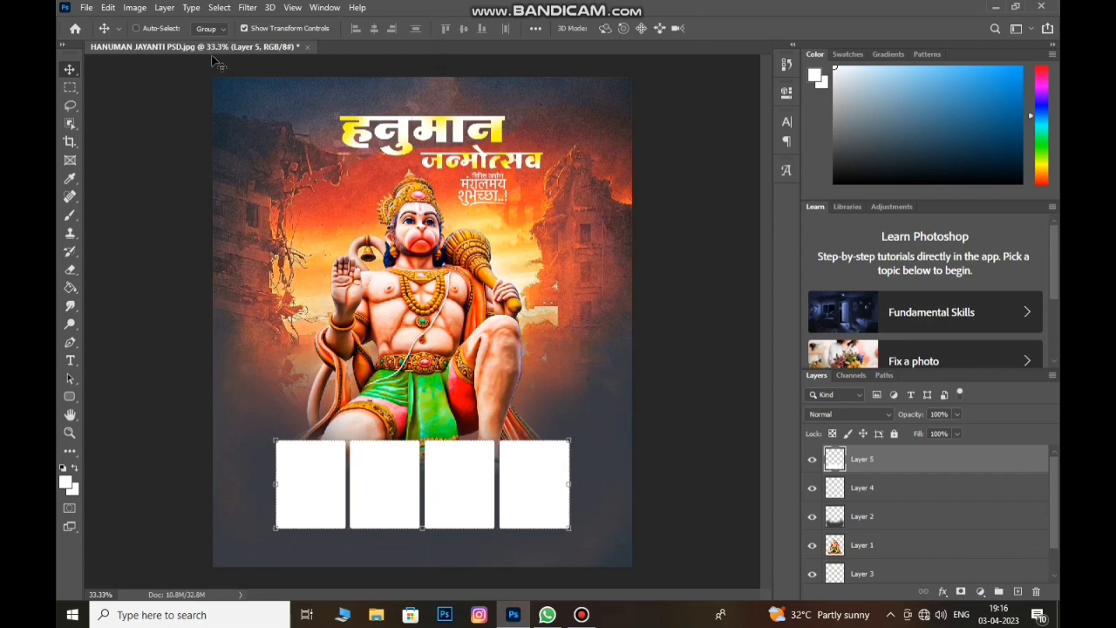
# Open 07.png with the 'सर्व मित्र परिवार' text banner.
pyautogui.click(87, 7)
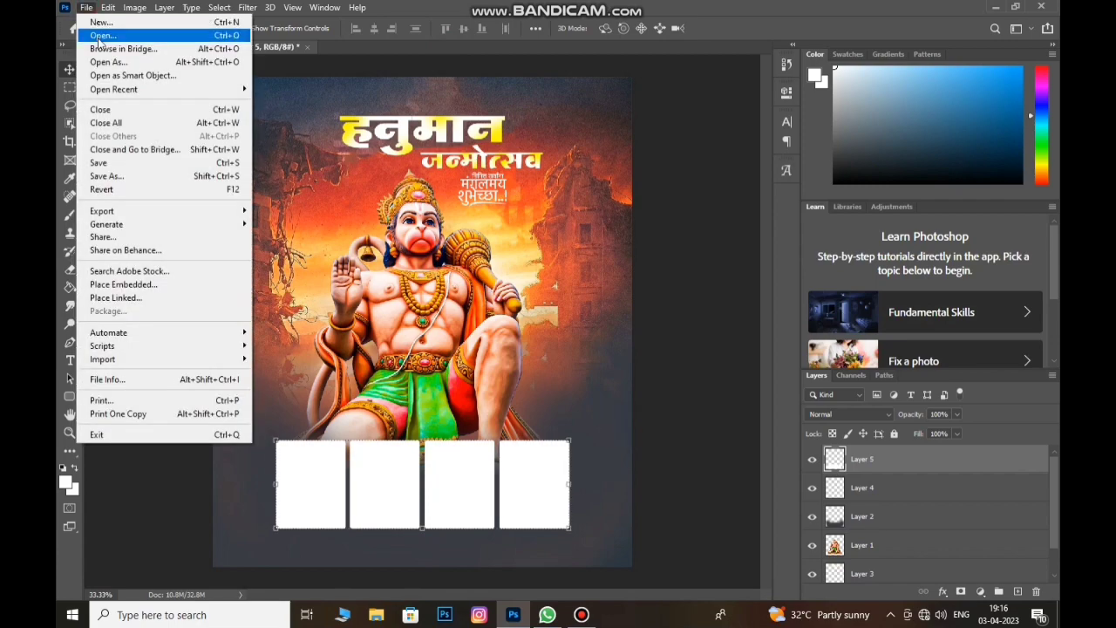
pyautogui.click(96, 35)
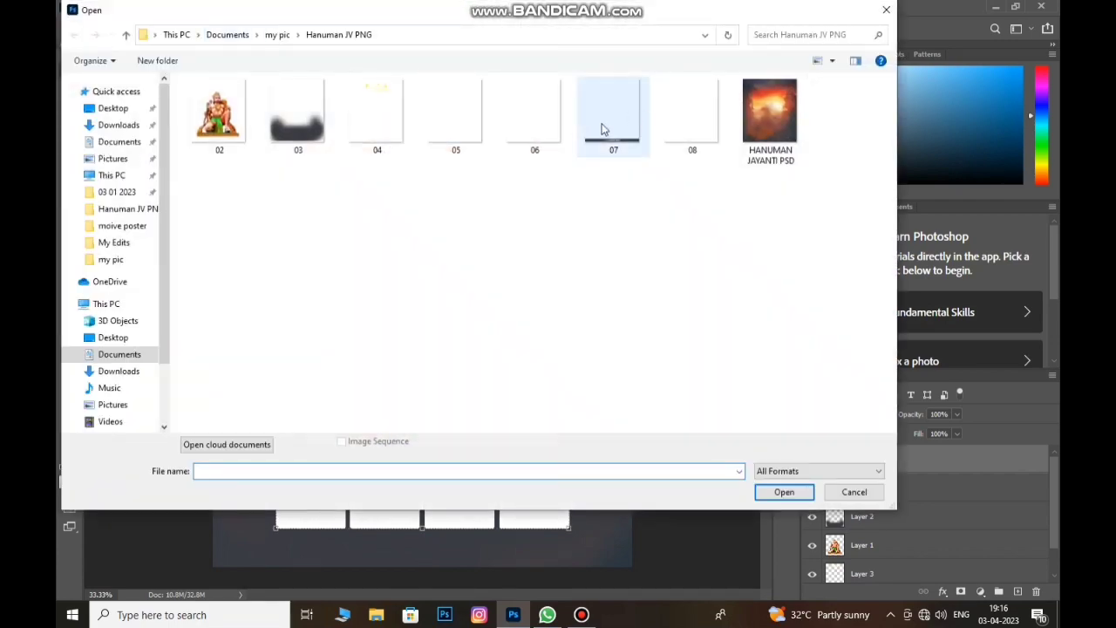
pyautogui.click(602, 129)
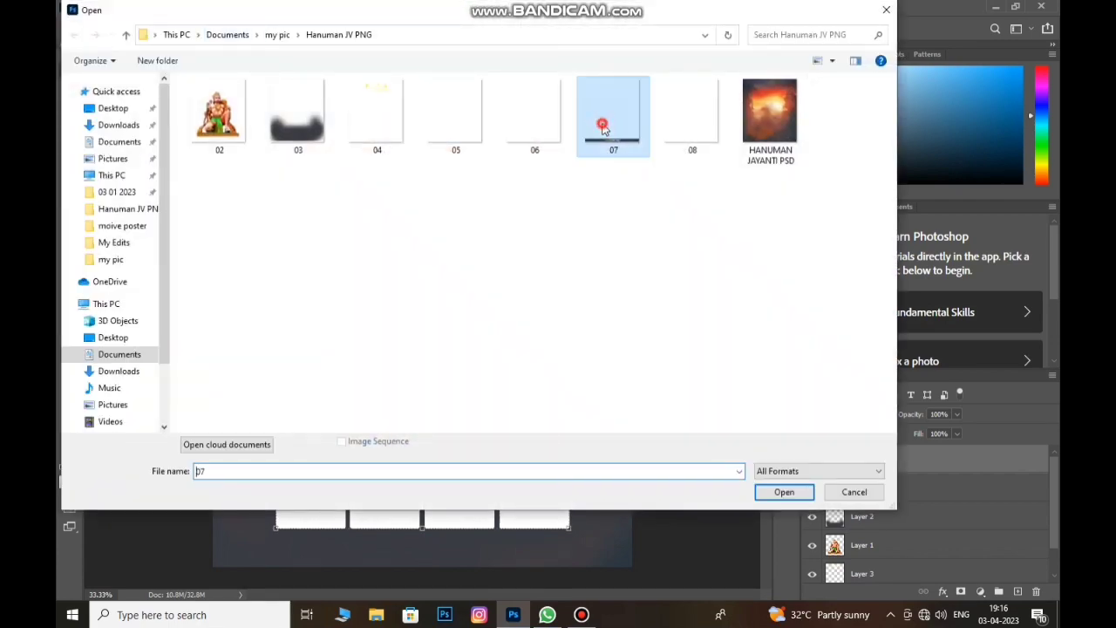
pyautogui.click(786, 493)
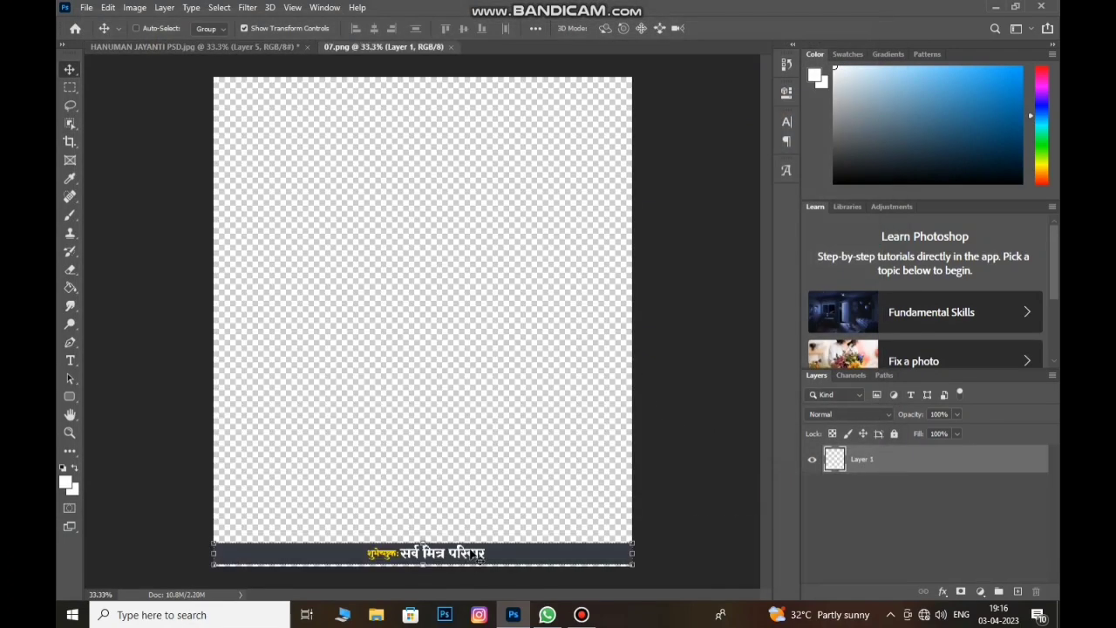
# Place the banner along the poster's bottom edge and nudge it up slightly.
pyautogui.moveTo(476, 556)
pyautogui.mouseDown()
pyautogui.moveTo(271, 122)
pyautogui.moveTo(256, 49)
pyautogui.moveTo(408, 547)
pyautogui.mouseUp()
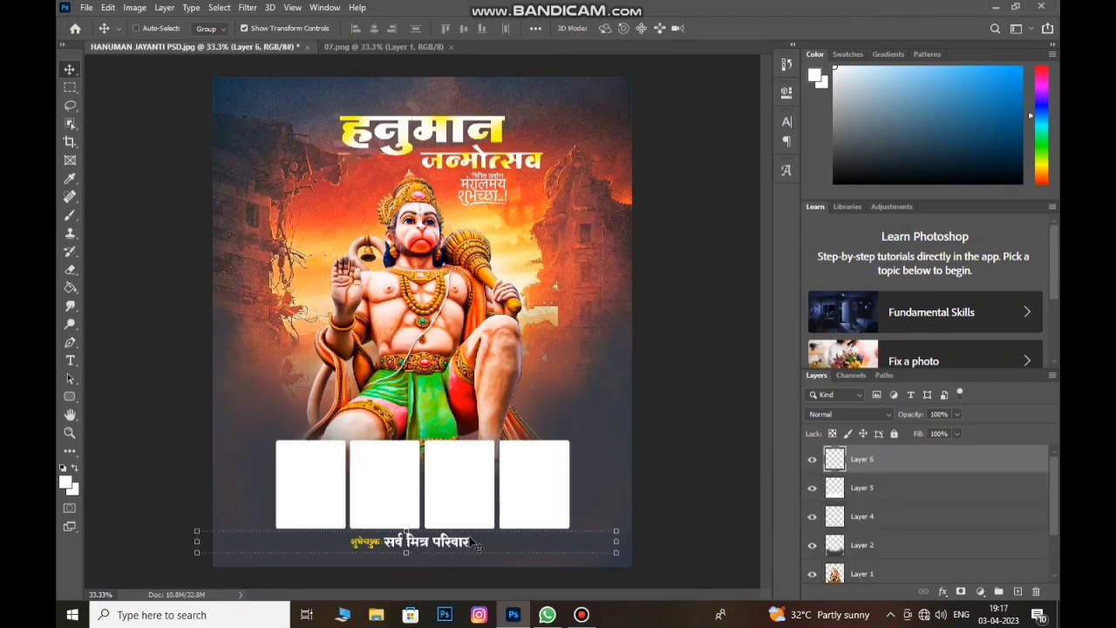
pyautogui.moveTo(478, 546); pyautogui.dragTo(486, 555)
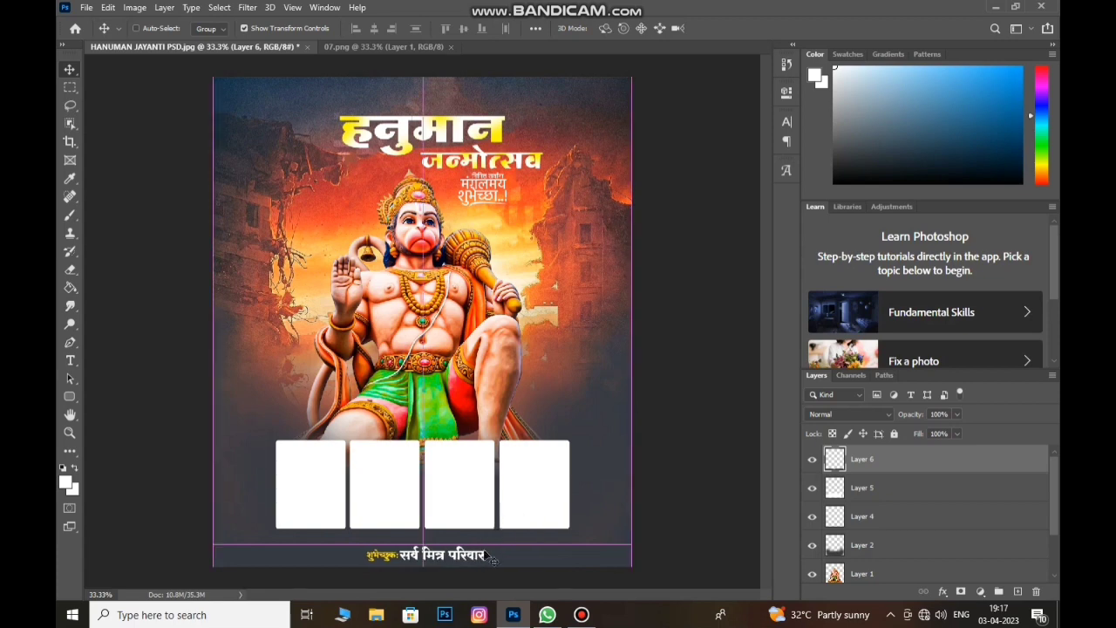
pyautogui.hotkey('shift', 'Up')
pyautogui.hotkey('shift', 'Up')
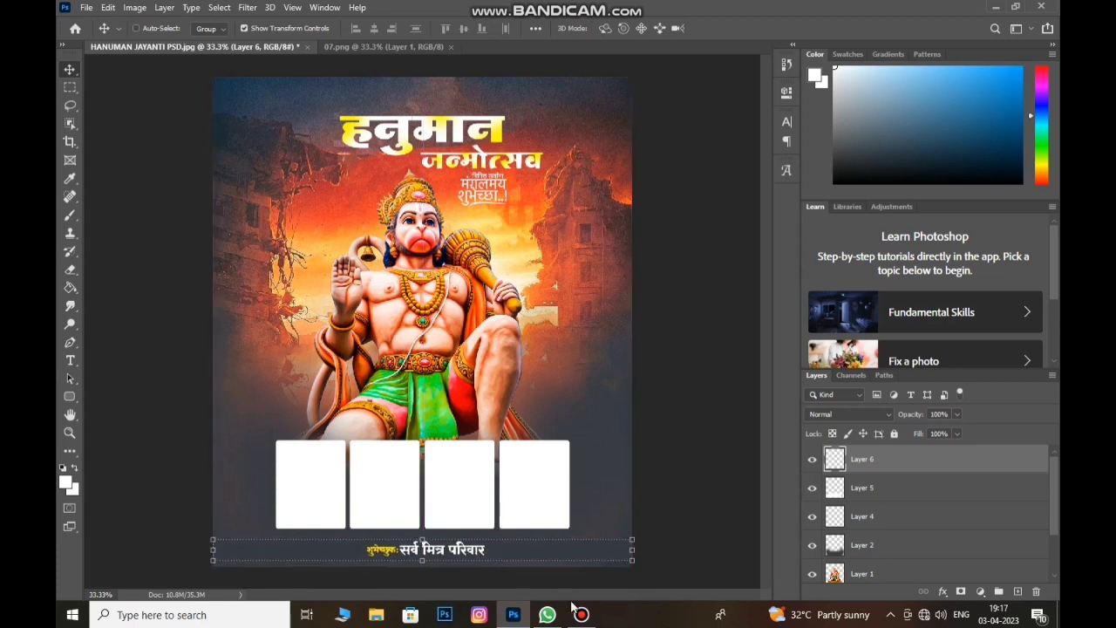
# Close 07.png, then open 08.png and zoom in on its mostly transparent layer.
pyautogui.click(451, 48)
pyautogui.click(84, 7)
pyautogui.click(98, 33)
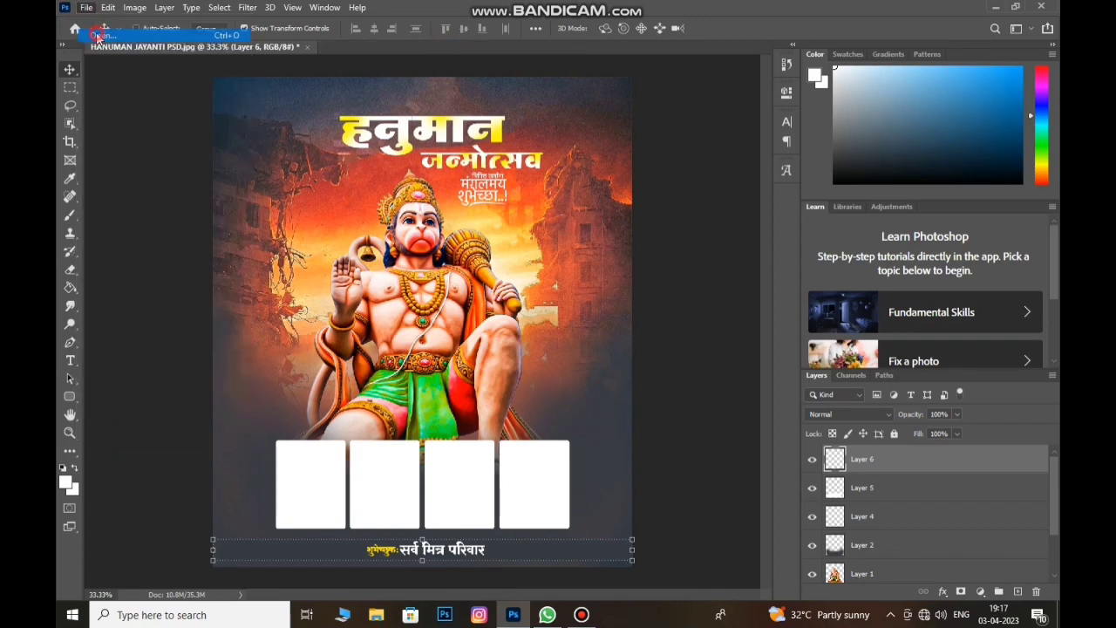
pyautogui.click(677, 112)
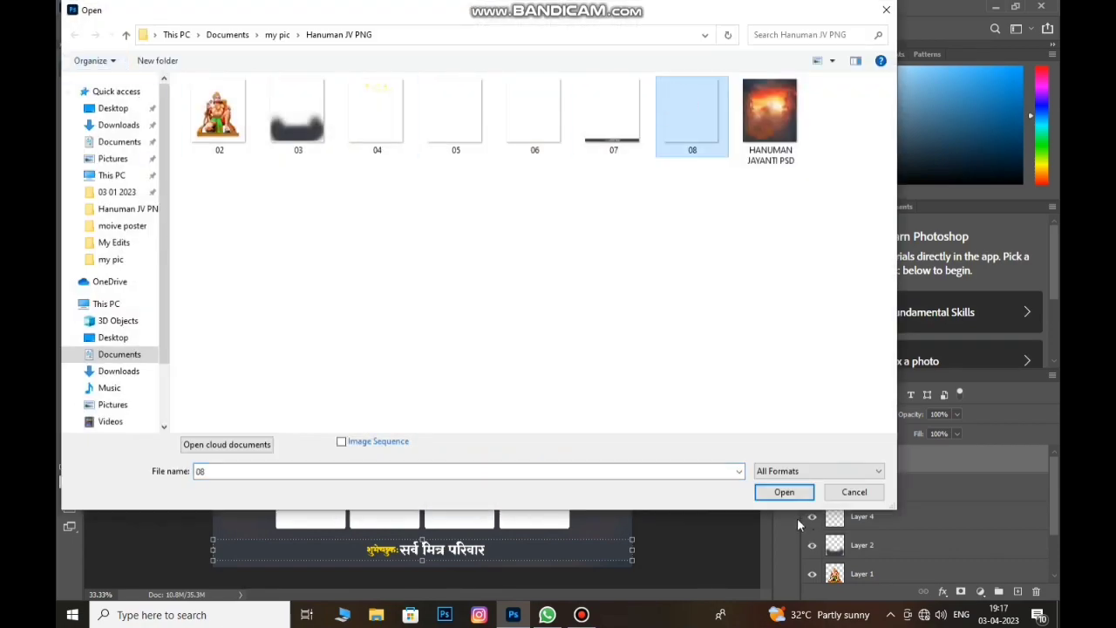
pyautogui.click(784, 492)
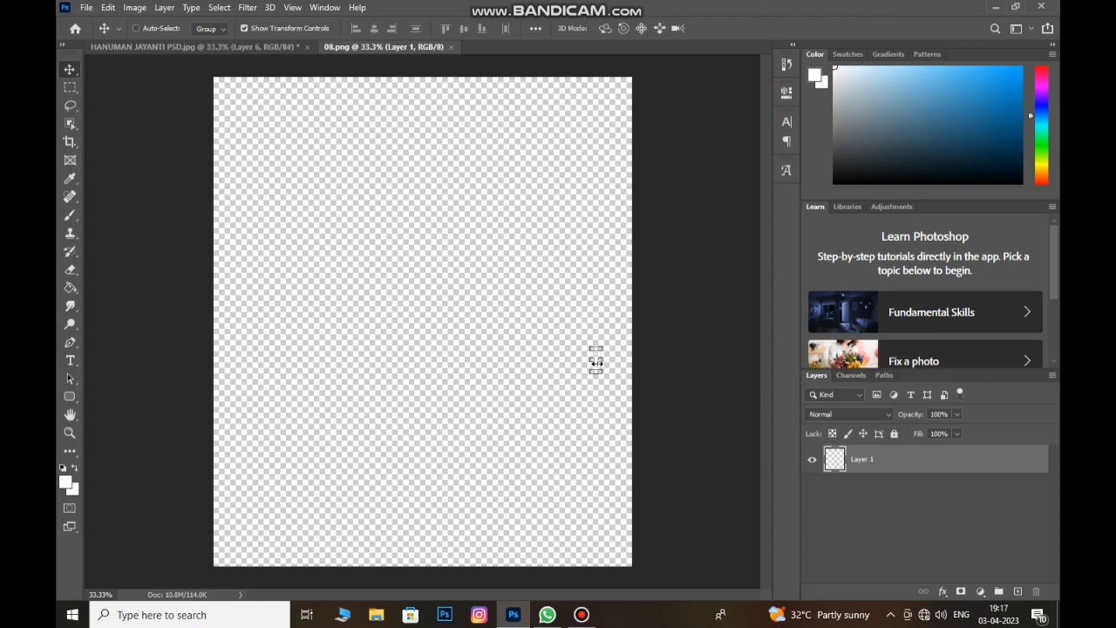
pyautogui.scroll(1, 595, 365)
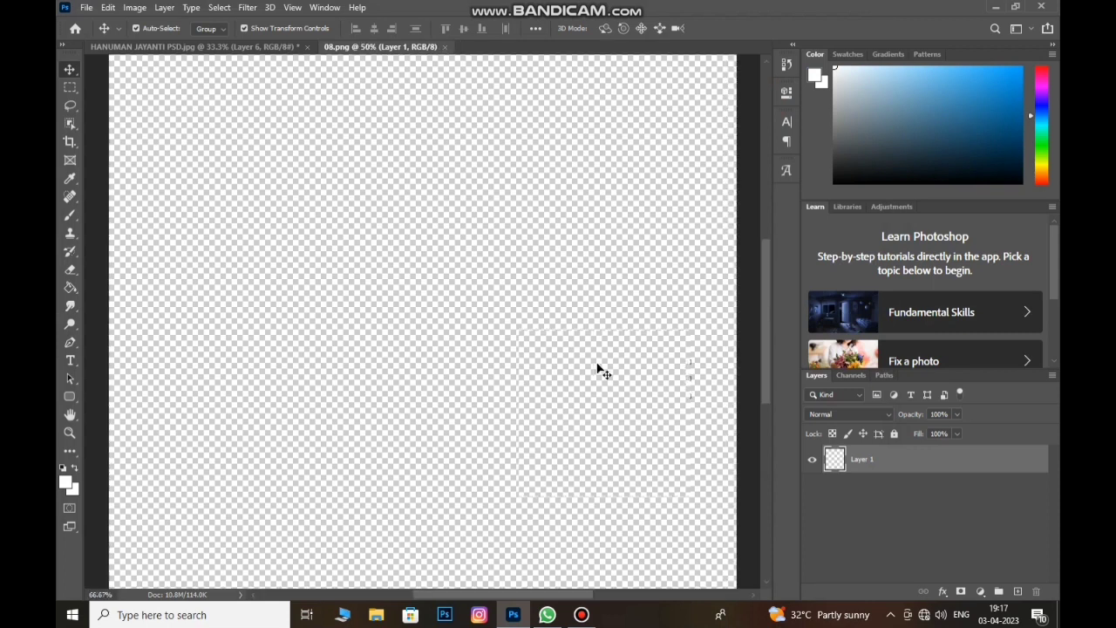
pyautogui.scroll(1, 598, 369)
pyautogui.moveTo(556, 593)
pyautogui.mouseDown()
pyautogui.moveTo(708, 591)
pyautogui.moveTo(729, 578)
pyautogui.moveTo(613, 592)
pyautogui.mouseUp()
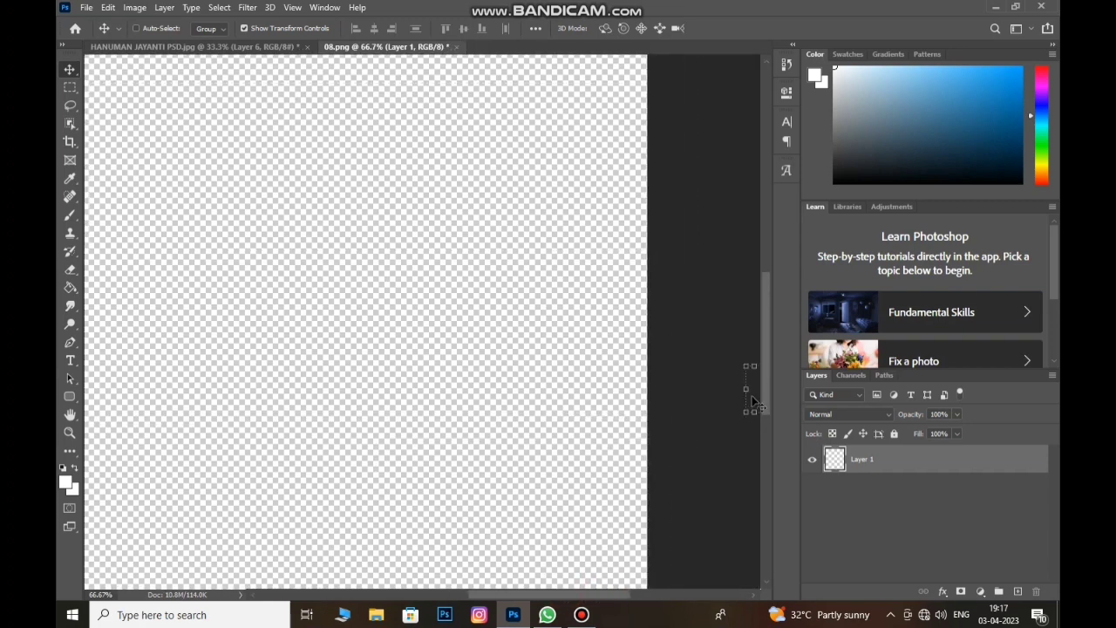
# Bring the small vertical text from 08.png onto the poster and nudge it beside Hanuman's right knee.
pyautogui.moveTo(753, 403); pyautogui.dragTo(202, 50)
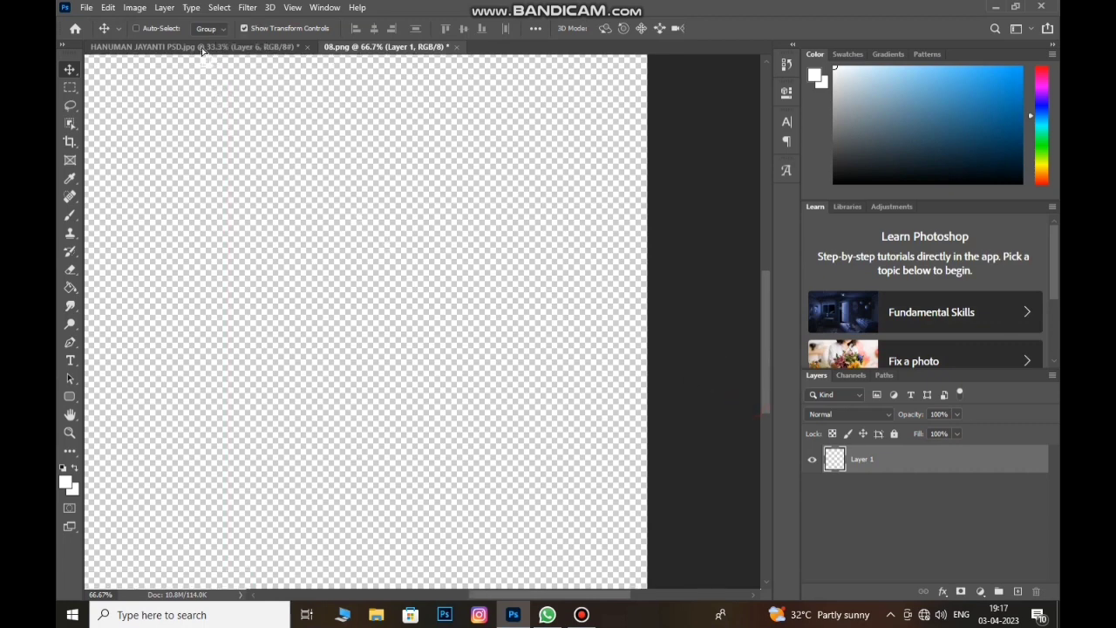
pyautogui.click(202, 47)
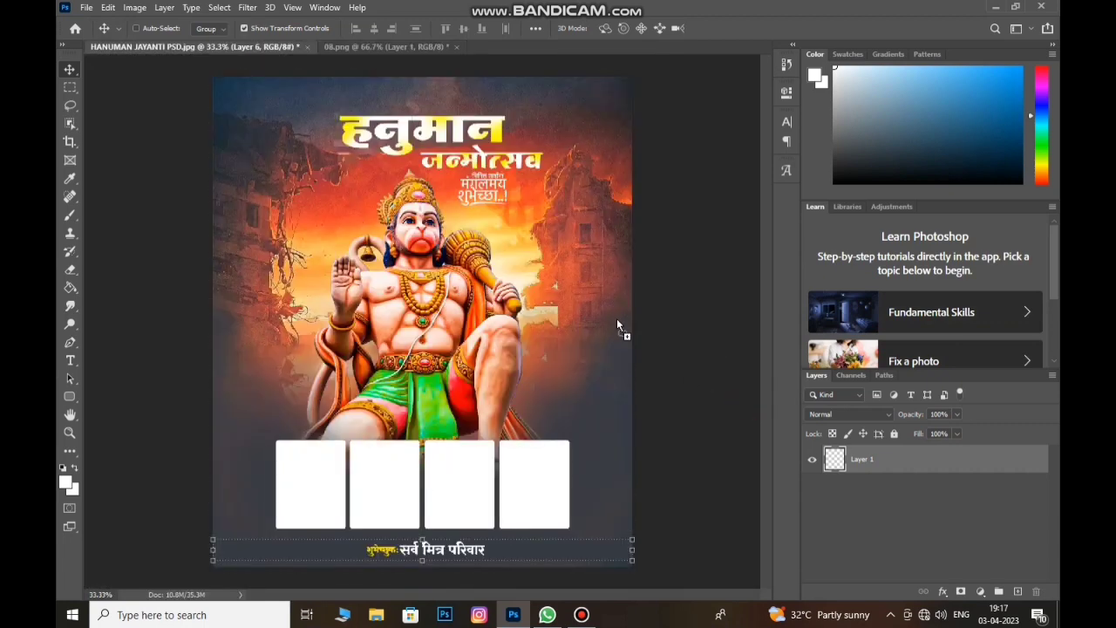
pyautogui.moveTo(580, 331); pyautogui.dragTo(581, 344)
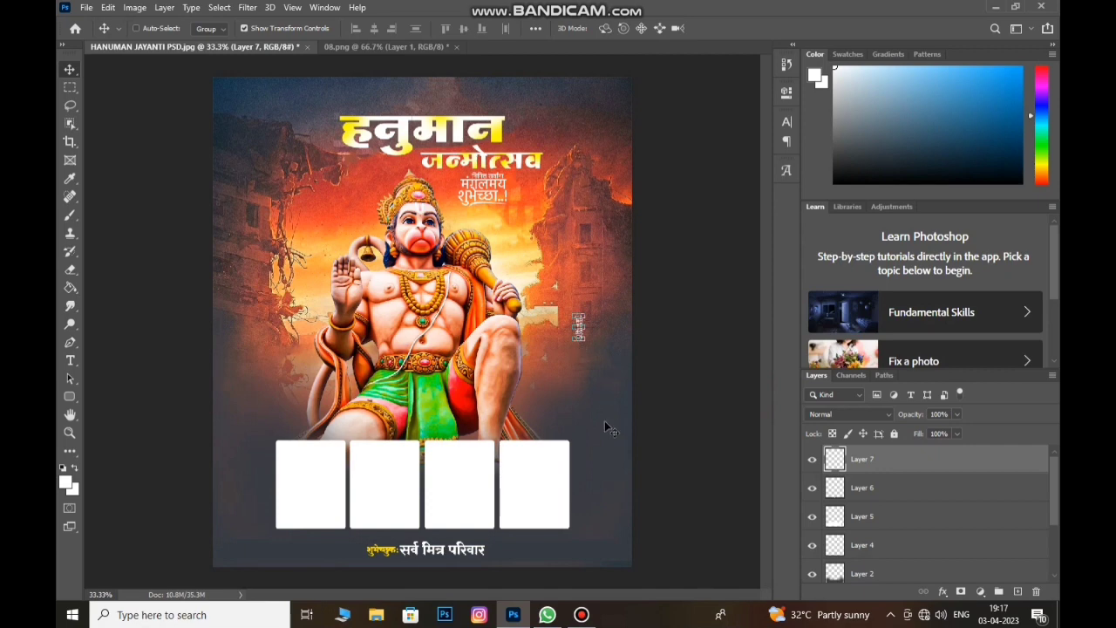
pyautogui.hotkey('shift', 'Down')
pyautogui.hotkey('shift', 'Down')
pyautogui.hotkey('shift', 'Down')
pyautogui.hotkey('shift', 'Down')
pyautogui.hotkey('shift', 'Down')
pyautogui.hotkey('shift', 'Down')
pyautogui.hotkey('shift', 'Down')
pyautogui.hotkey('shift', 'Down')
pyautogui.hotkey('shift', 'Down')
pyautogui.press('Right')
pyautogui.press('Right')
pyautogui.press('Right')
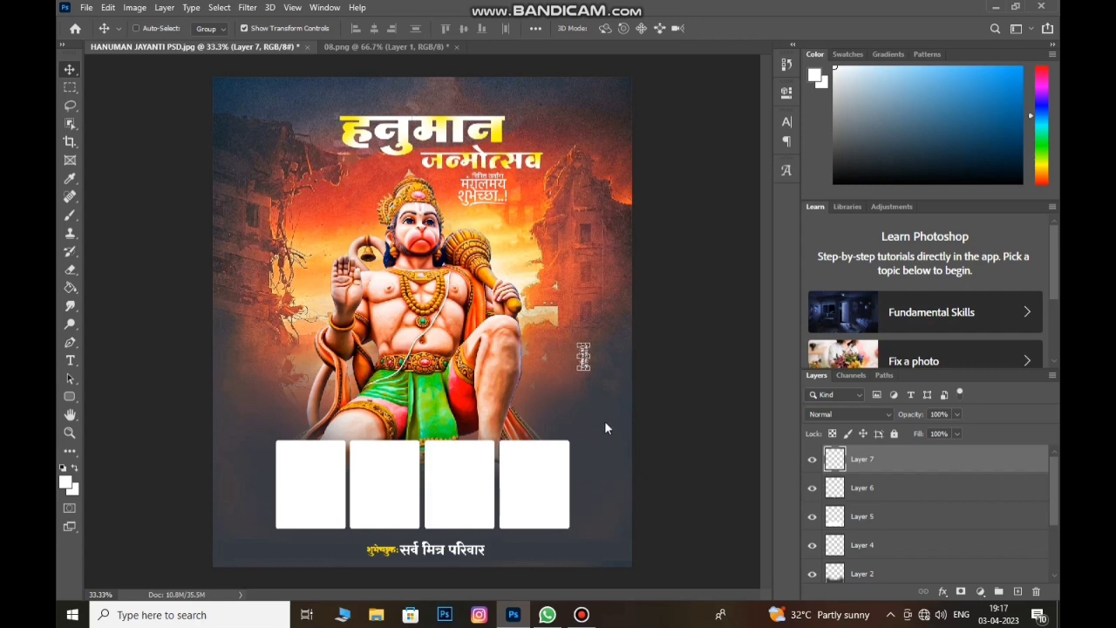
pyautogui.press('Right')
pyautogui.press('Right')
# Select the Background layer and zoom in on the poster.
pyautogui.scroll(-3, 910, 542)
pyautogui.click(905, 571)
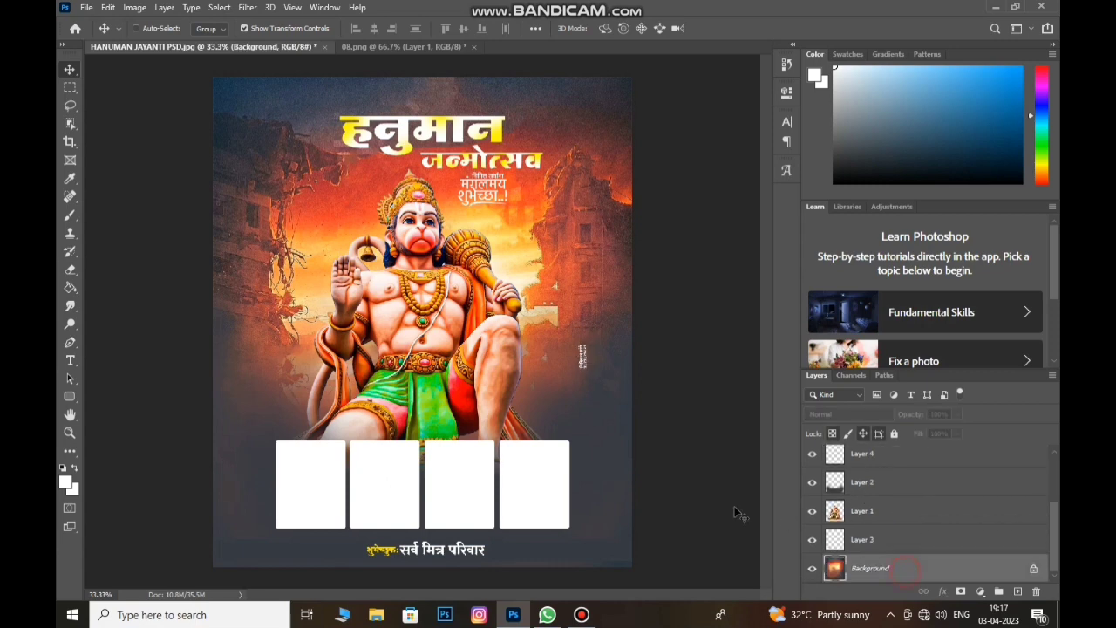
pyautogui.scroll(2, 894, 466)
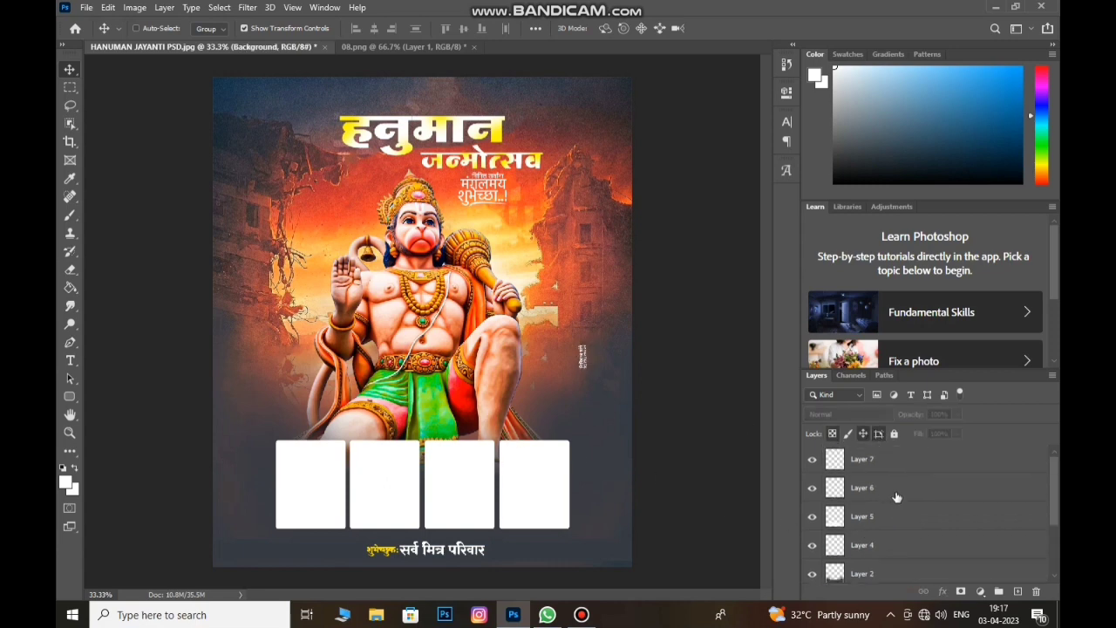
pyautogui.scroll(-2, 896, 497)
pyautogui.scroll(2, 897, 497)
pyautogui.scroll(1, 897, 497)
pyautogui.hotkey('ctrl', '+')
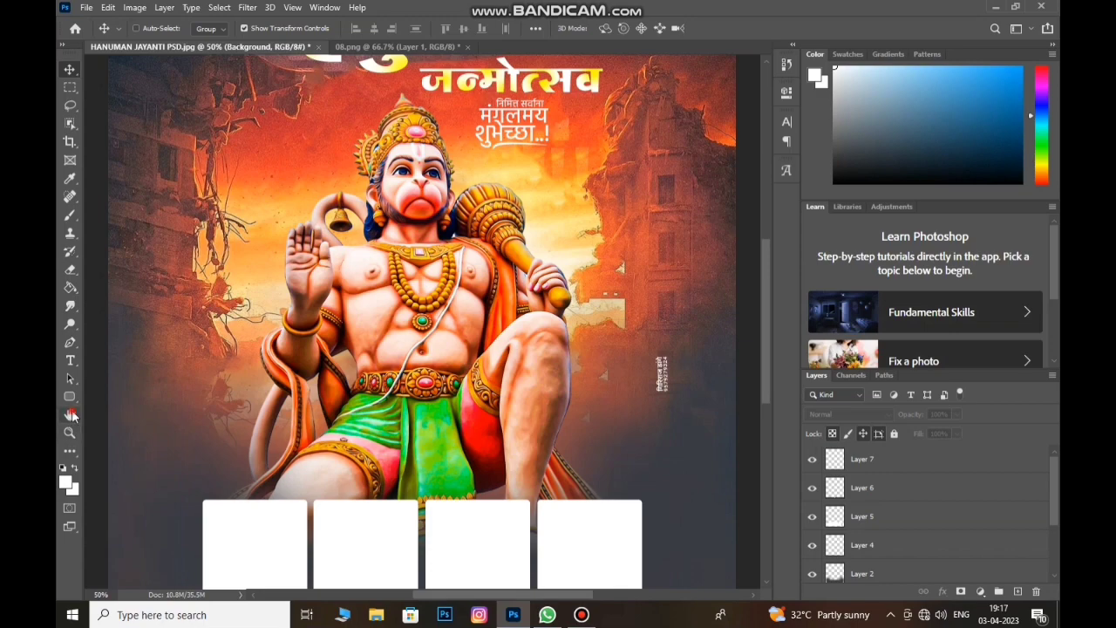
pyautogui.click(70, 415)
pyautogui.moveTo(408, 177)
pyautogui.mouseDown()
pyautogui.moveTo(463, 316)
pyautogui.moveTo(414, 299)
pyautogui.mouseUp()
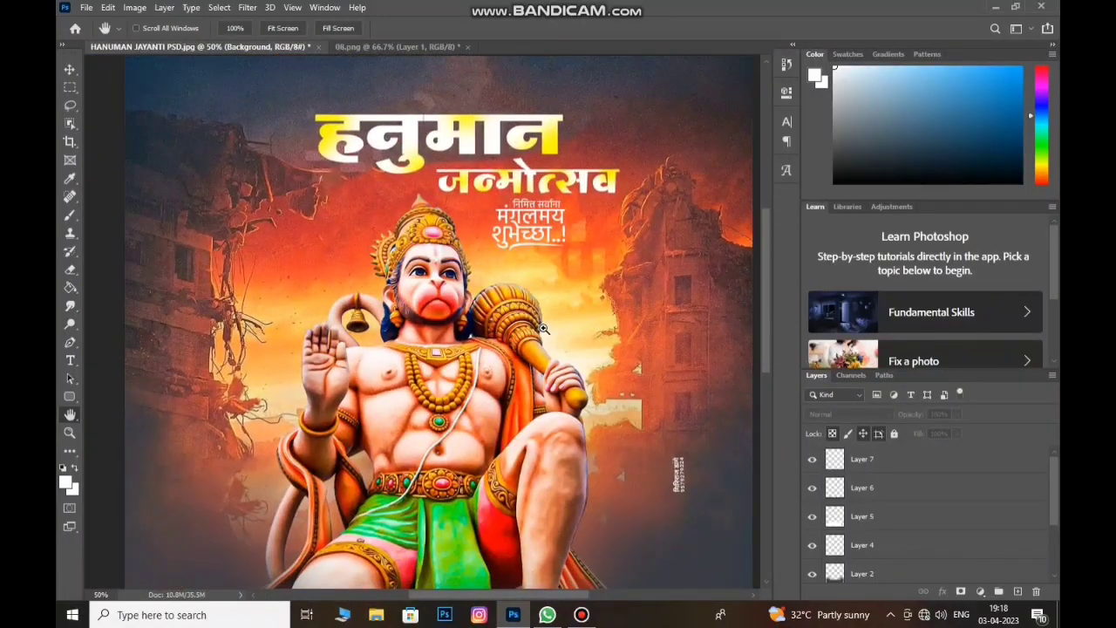
pyautogui.keyDown('ctrl'); pyautogui.click(543, 328); pyautogui.keyUp('ctrl')
pyautogui.moveTo(375, 284); pyautogui.dragTo(401, 363)
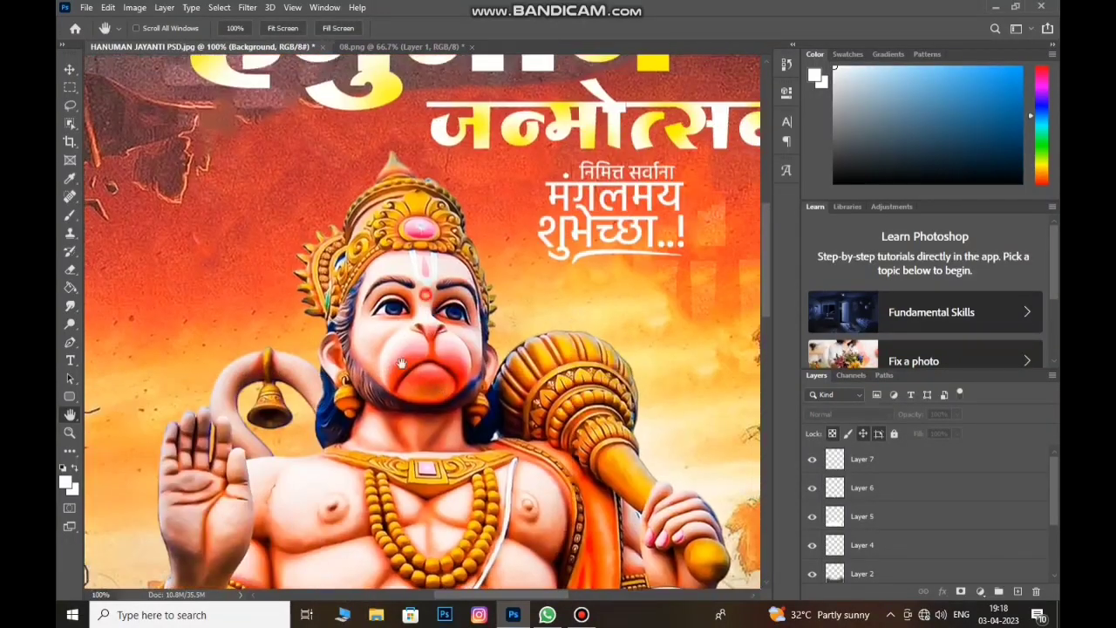
pyautogui.scroll(5, 401, 362)
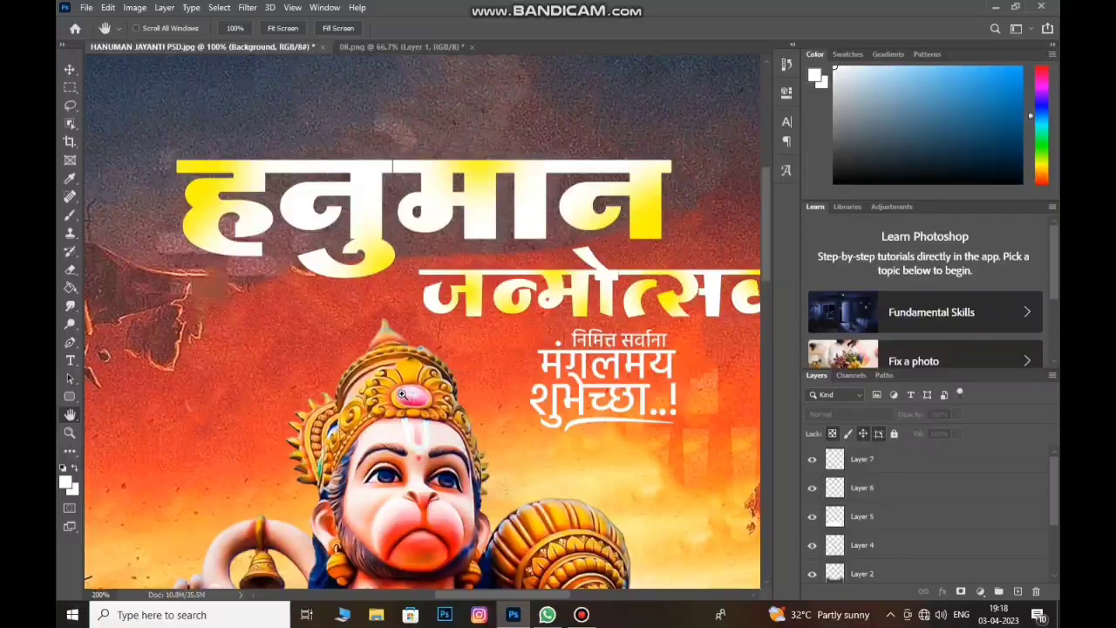
pyautogui.keyDown('ctrl'); pyautogui.click(402, 395); pyautogui.keyUp('ctrl')
pyautogui.moveTo(369, 229); pyautogui.dragTo(224, 369)
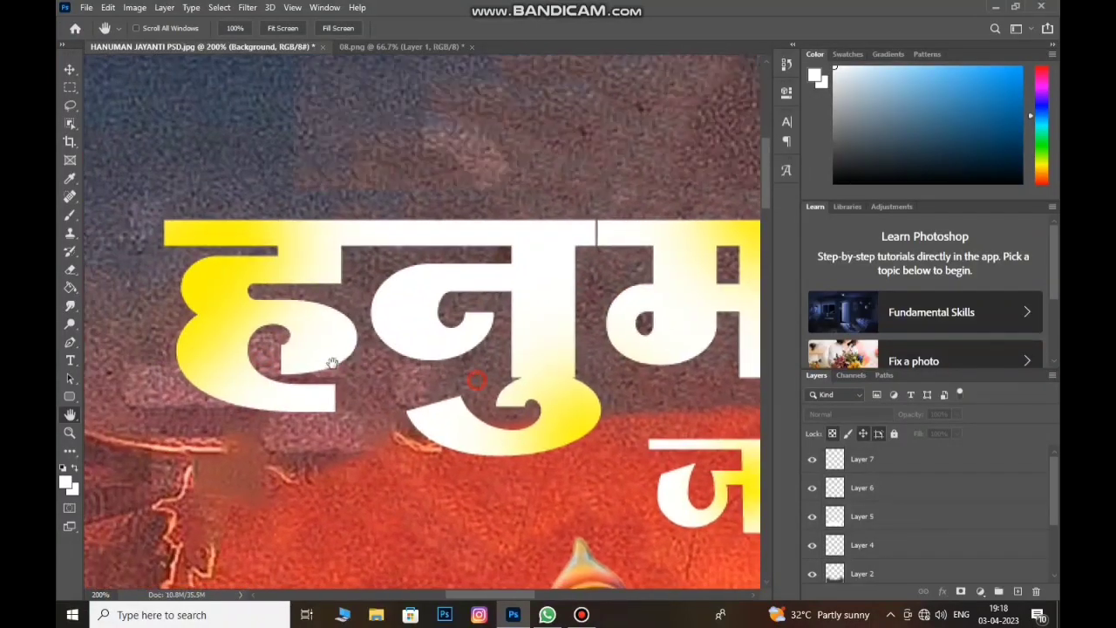
pyautogui.hscroll(3, 332, 363)
pyautogui.hscroll(3, 366, 331)
pyautogui.hscroll(3, 622, 324)
pyautogui.hscroll(2, 636, 337)
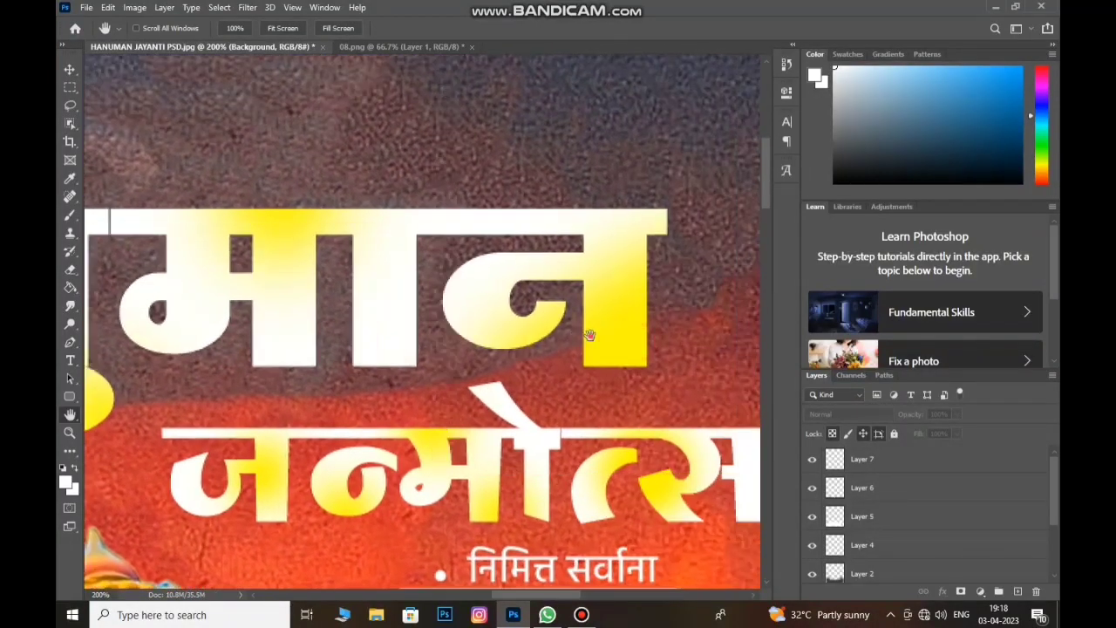
pyautogui.hscroll(2, 590, 335)
pyautogui.scroll(-3, 436, 349)
pyautogui.scroll(-2, 300, 356)
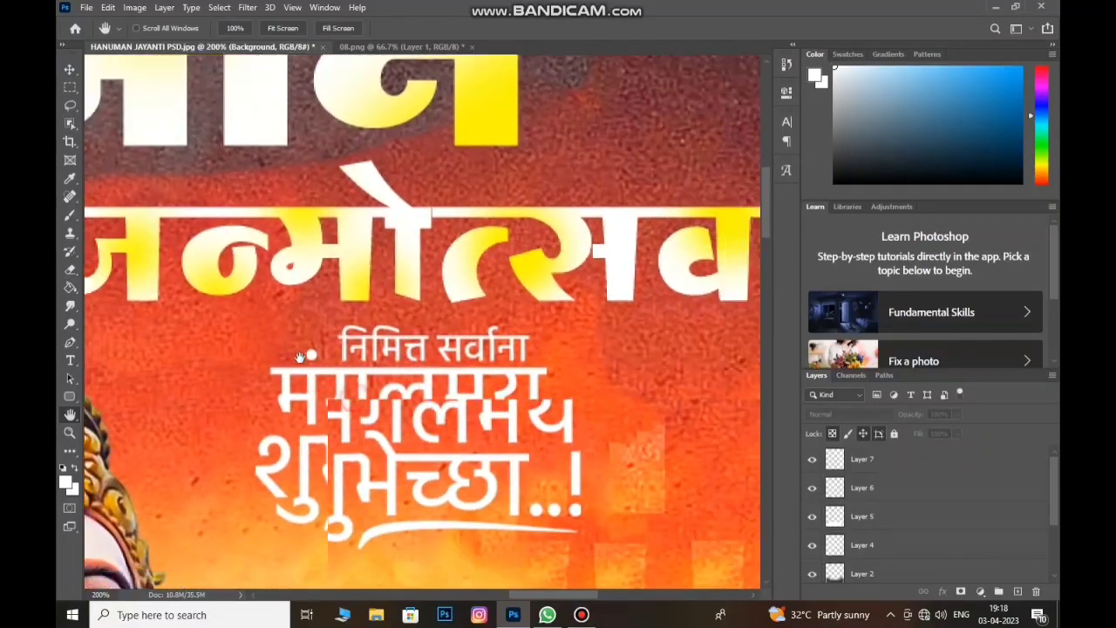
pyautogui.scroll(-1, 300, 357)
pyautogui.scroll(-3, 436, 340)
pyautogui.scroll(-3, 506, 331)
pyautogui.scroll(-3, 496, 365)
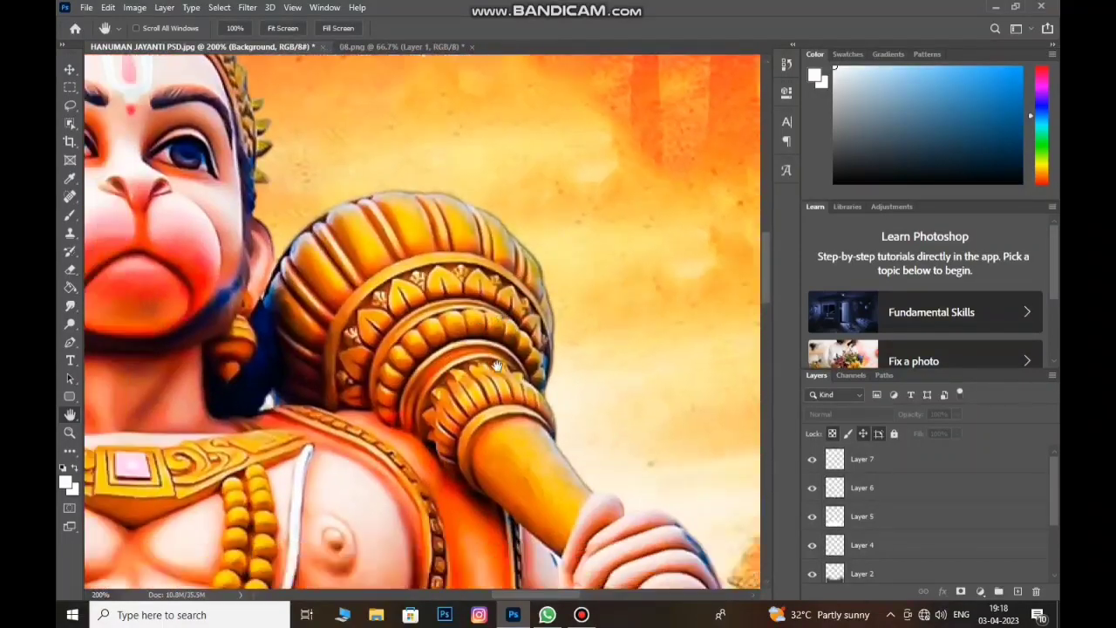
pyautogui.hscroll(-1, 496, 365)
pyautogui.hscroll(-3, 511, 456)
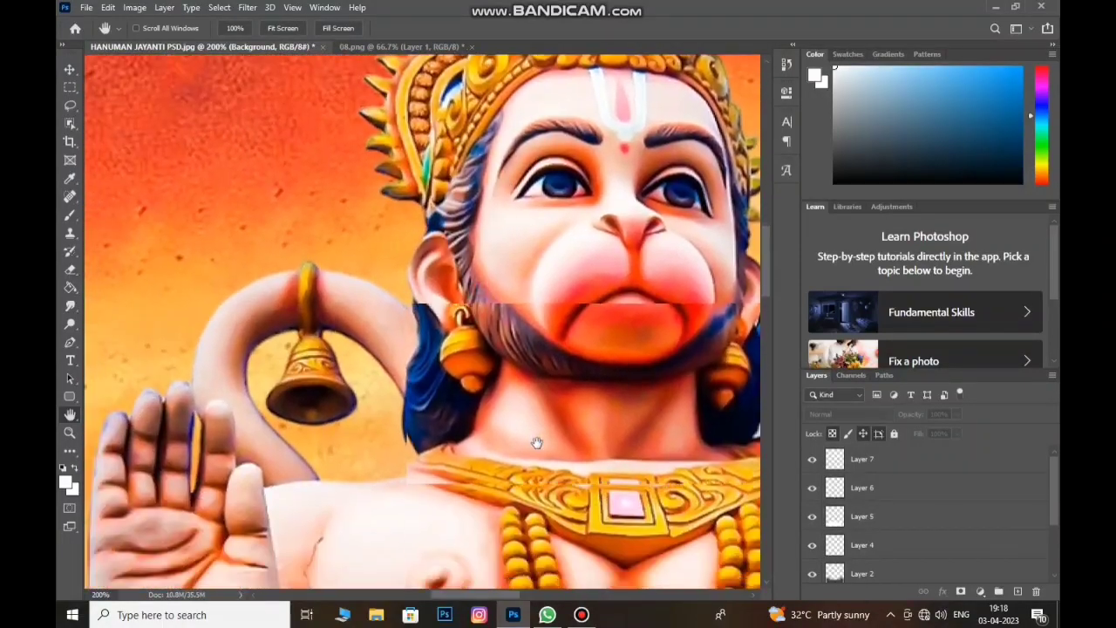
pyautogui.scroll(-1, 537, 443)
pyautogui.scroll(-2, 537, 443)
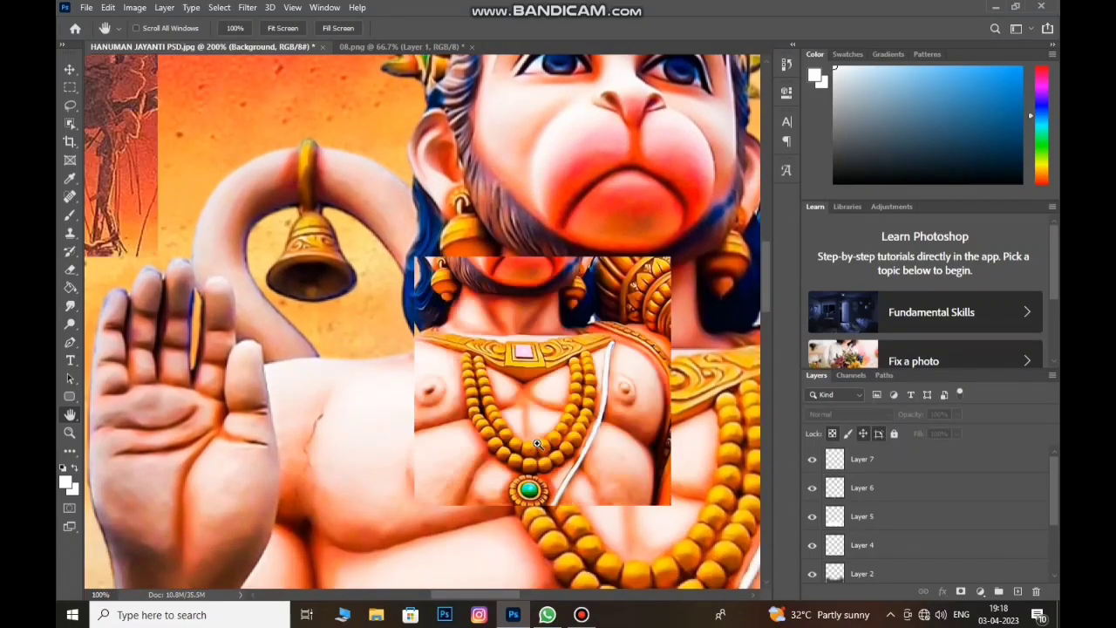
pyautogui.hotkey('ctrl', '-')
pyautogui.hotkey('ctrl', '-')
pyautogui.scroll(-1, 538, 445)
pyautogui.scroll(-2, 537, 445)
pyautogui.scroll(-2, 537, 445)
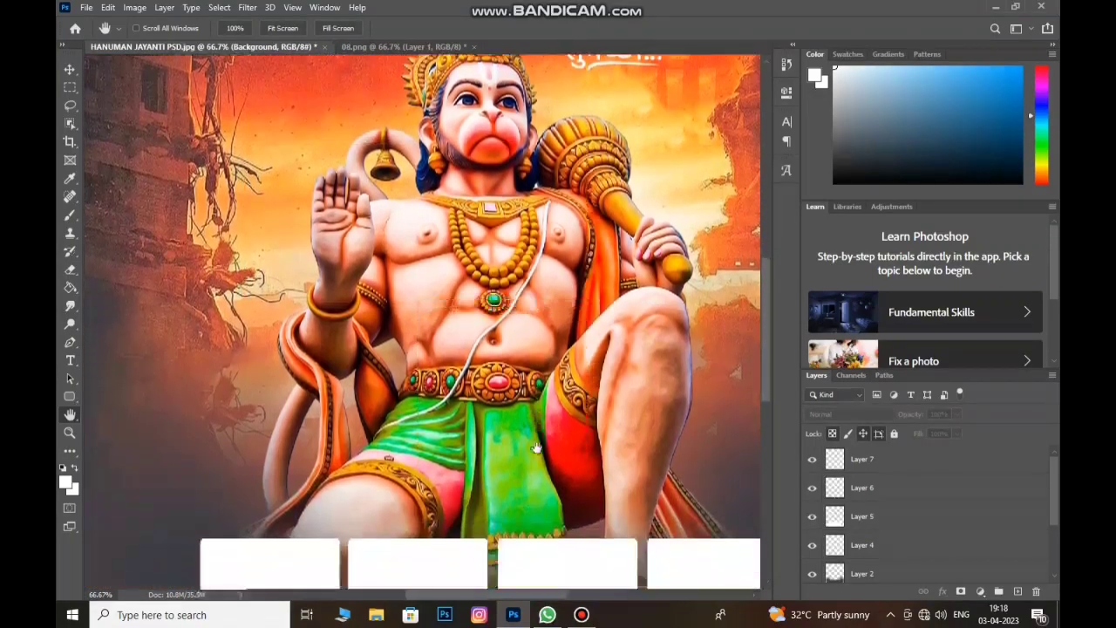
pyautogui.scroll(-1, 537, 446)
pyautogui.scroll(-1, 535, 448)
pyautogui.scroll(-1, 535, 453)
pyautogui.scroll(-1, 534, 471)
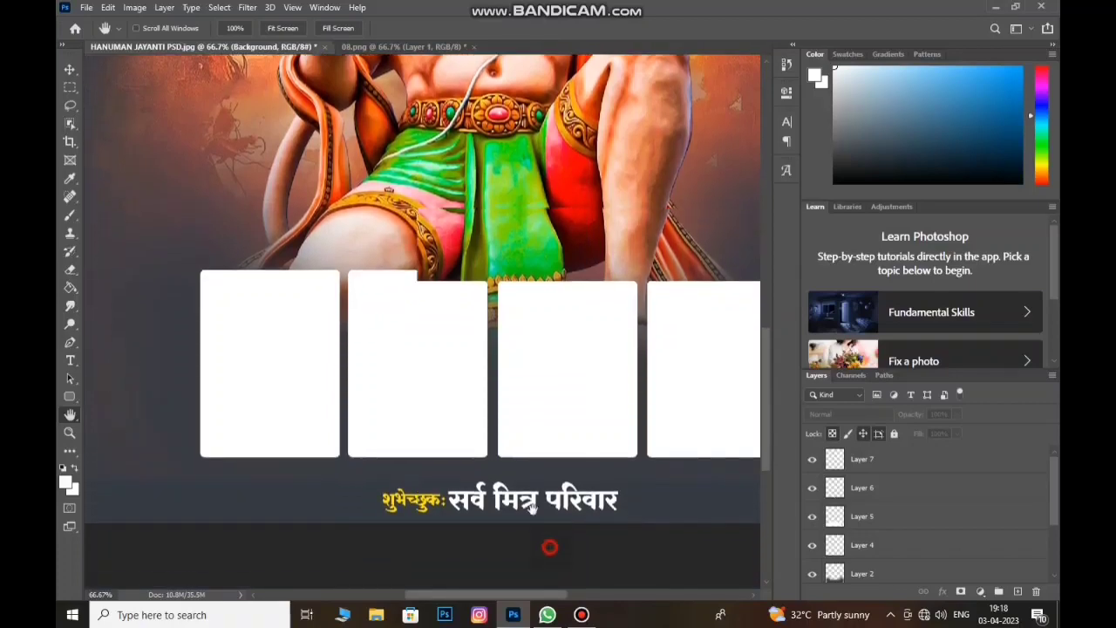
pyautogui.moveTo(550, 547)
pyautogui.mouseDown()
pyautogui.moveTo(478, 459)
pyautogui.moveTo(556, 429)
pyautogui.mouseUp()
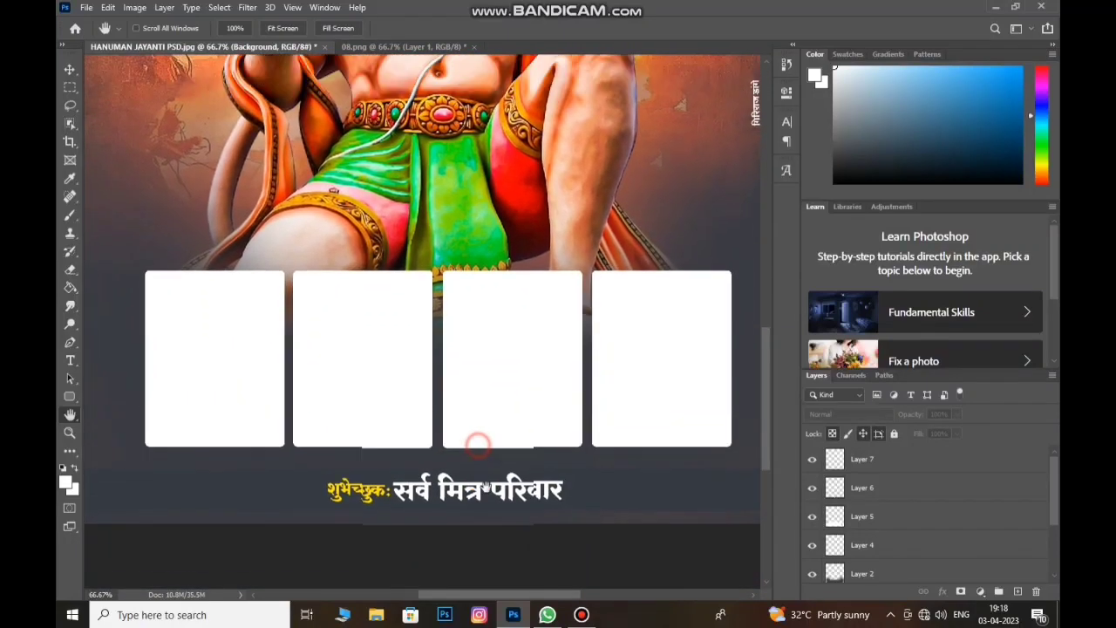
pyautogui.scroll(2, 556, 430)
pyautogui.scroll(3, 576, 454)
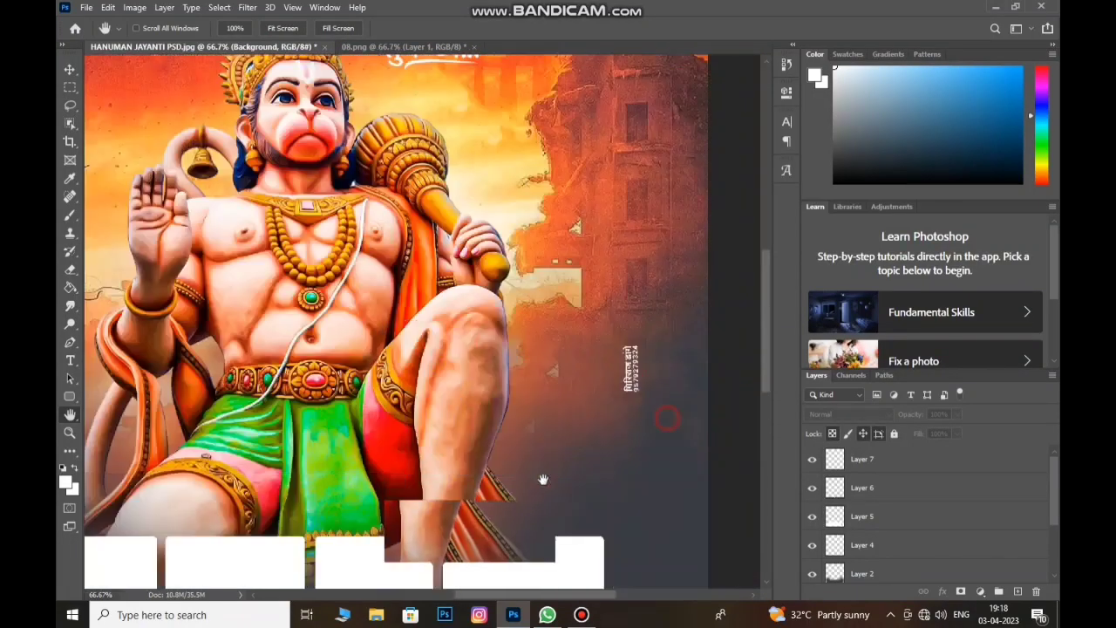
pyautogui.scroll(1, 602, 479)
pyautogui.scroll(3, 613, 493)
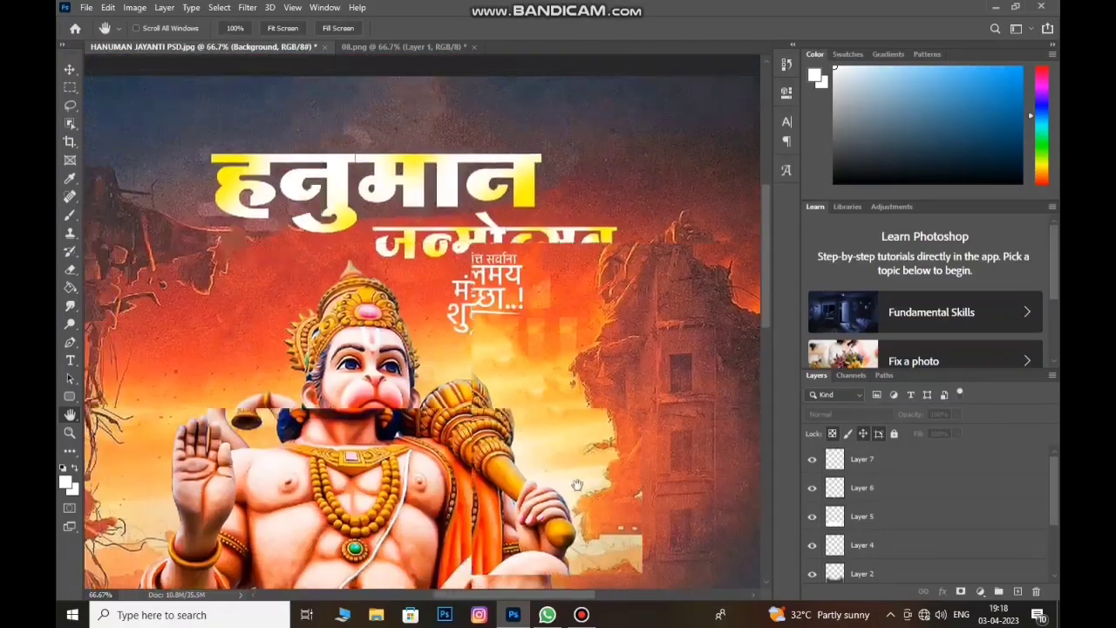
pyautogui.hscroll(-5, 575, 453)
pyautogui.hotkey('ctrl', '-')
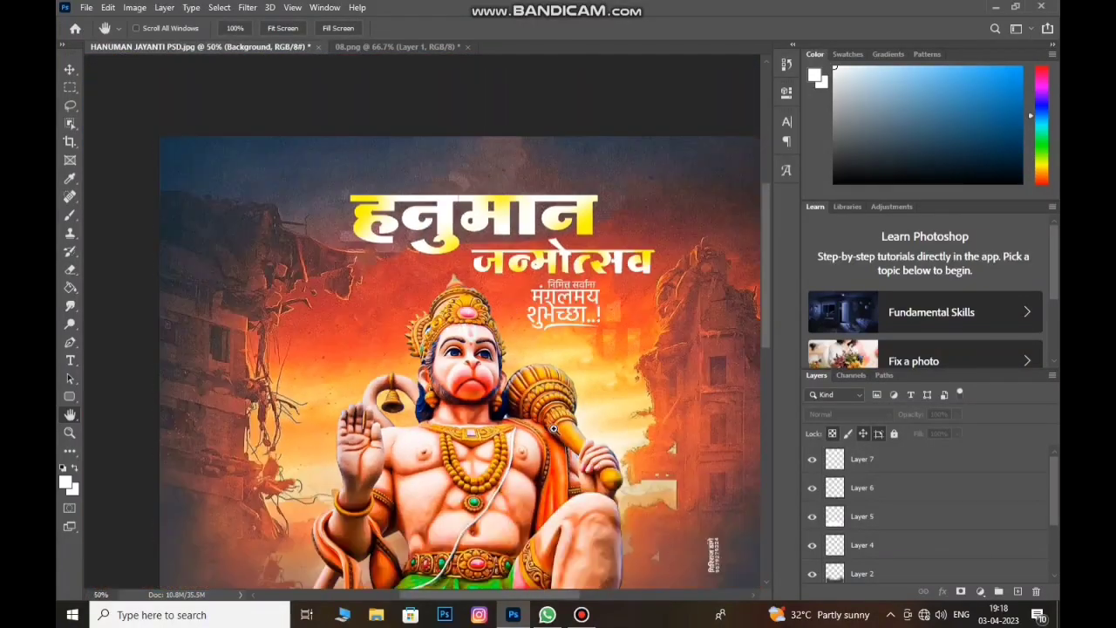
pyautogui.hotkey('ctrl', '-')
pyautogui.hotkey('ctrl', '-')
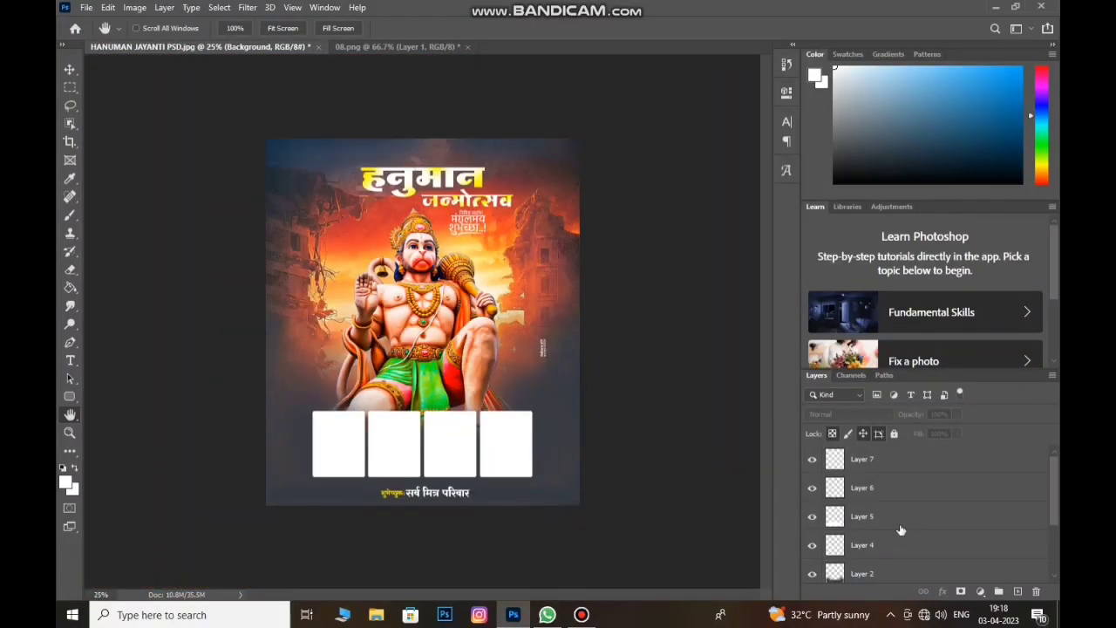
pyautogui.scroll(-3, 901, 529)
# Set the Hanuman figure's Layer 1 blend mode to Luminosity.
pyautogui.click(876, 510)
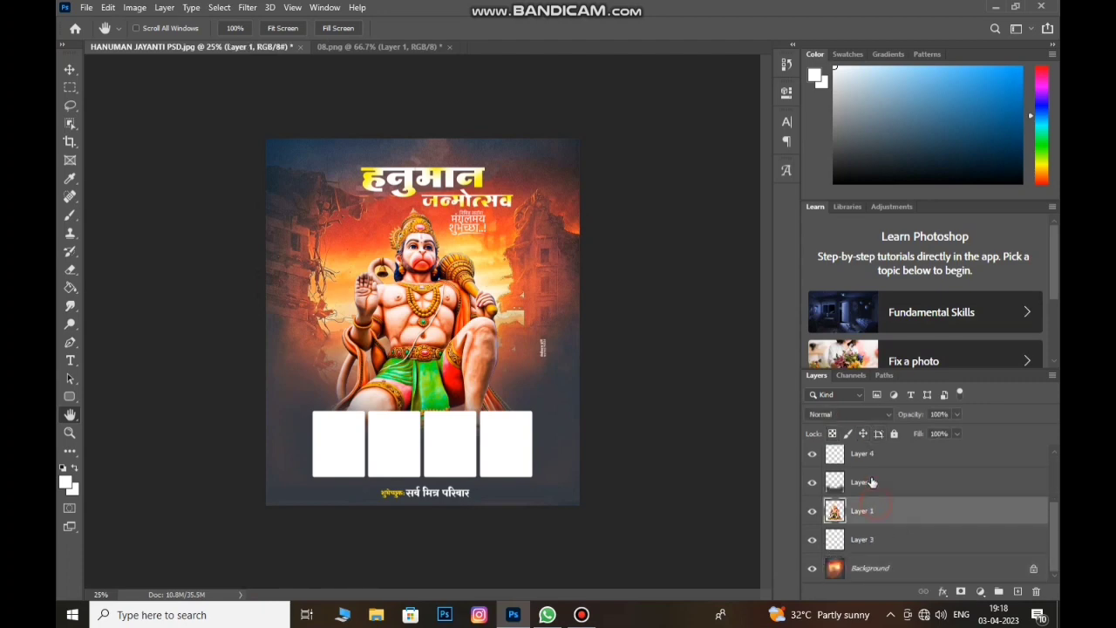
pyautogui.click(867, 409)
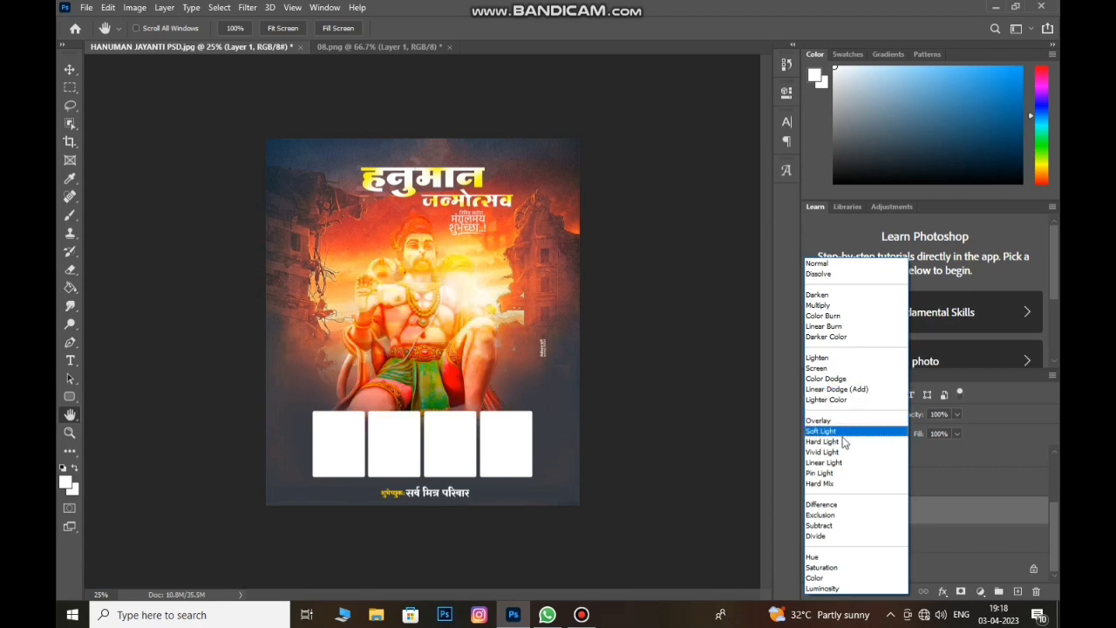
pyautogui.click(838, 590)
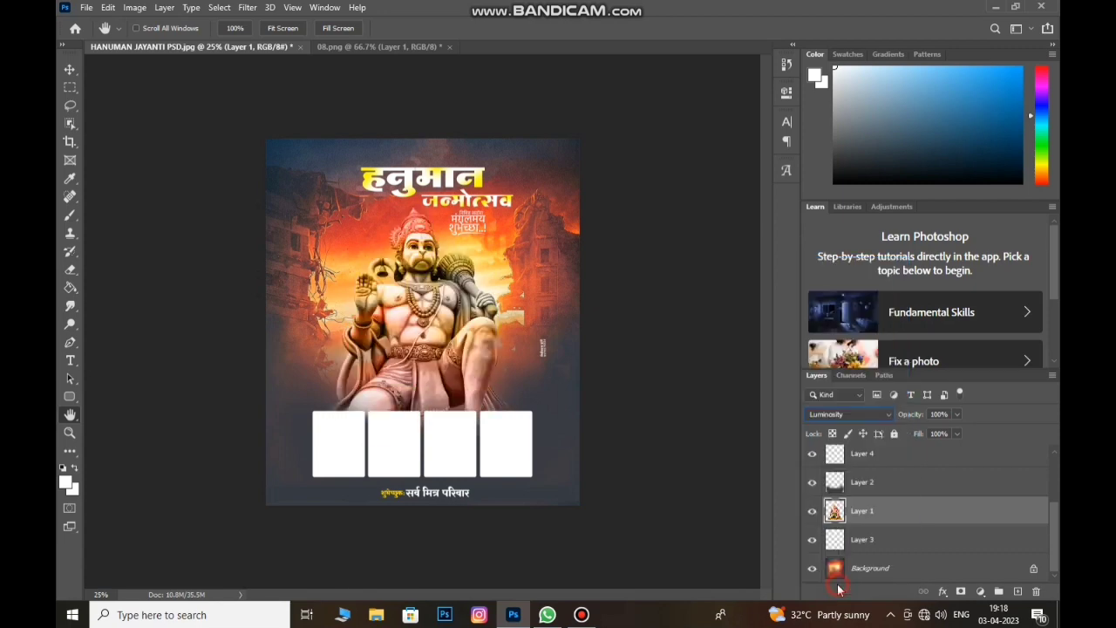
# Zoom in to inspect the statue, then select Layer 5 and briefly toggle its visibility.
pyautogui.click(510, 447)
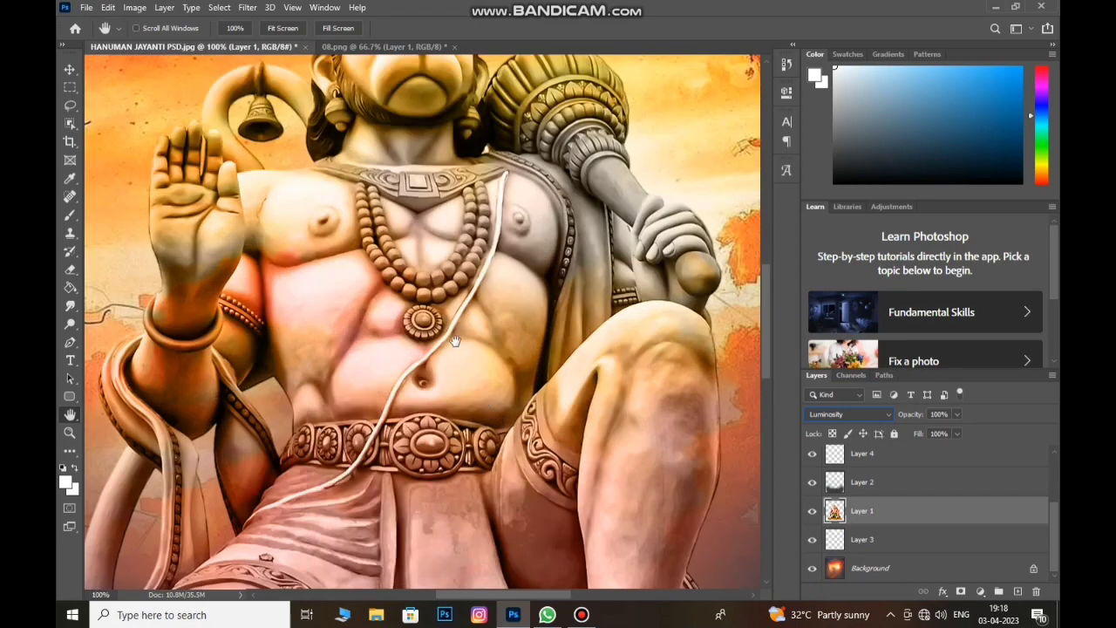
pyautogui.moveTo(416, 285); pyautogui.dragTo(483, 413)
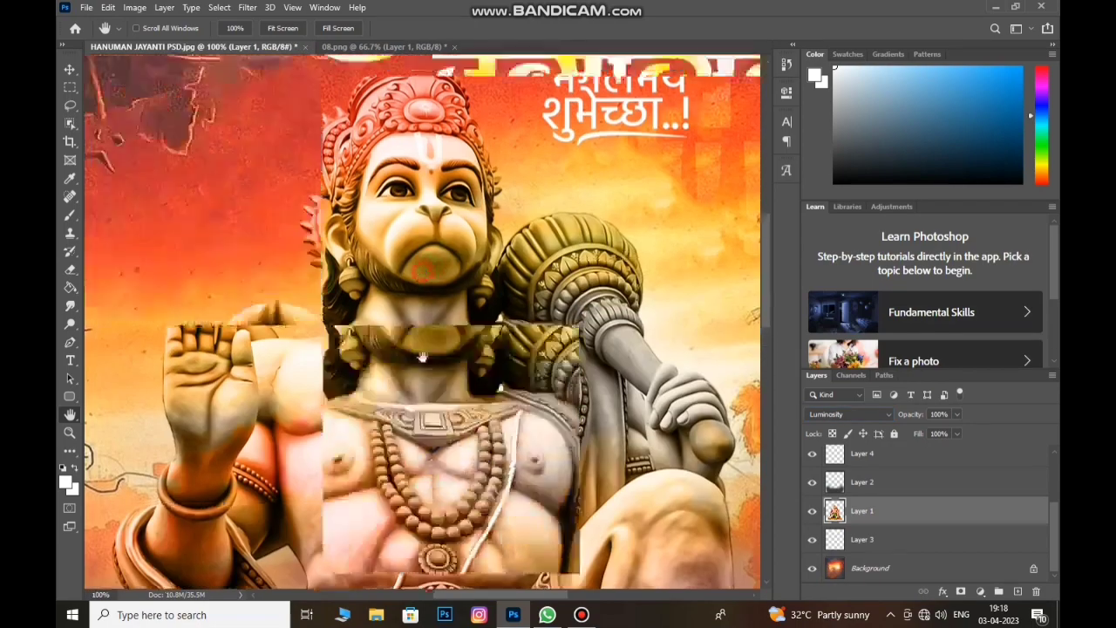
pyautogui.scroll(-3, 484, 413)
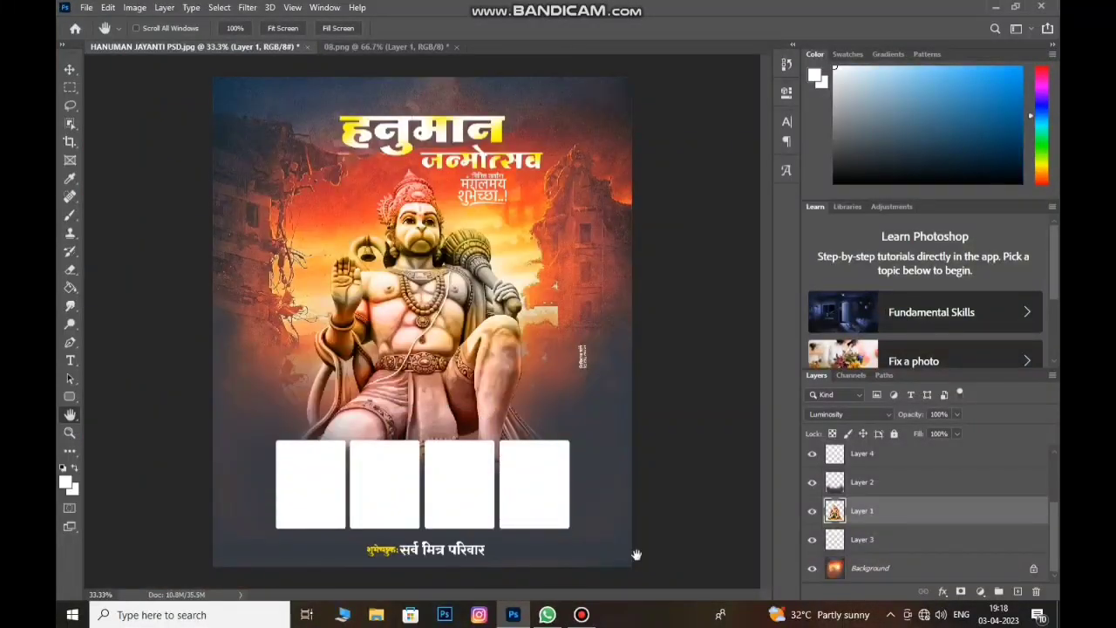
pyautogui.scroll(3, 933, 507)
pyautogui.click(873, 525)
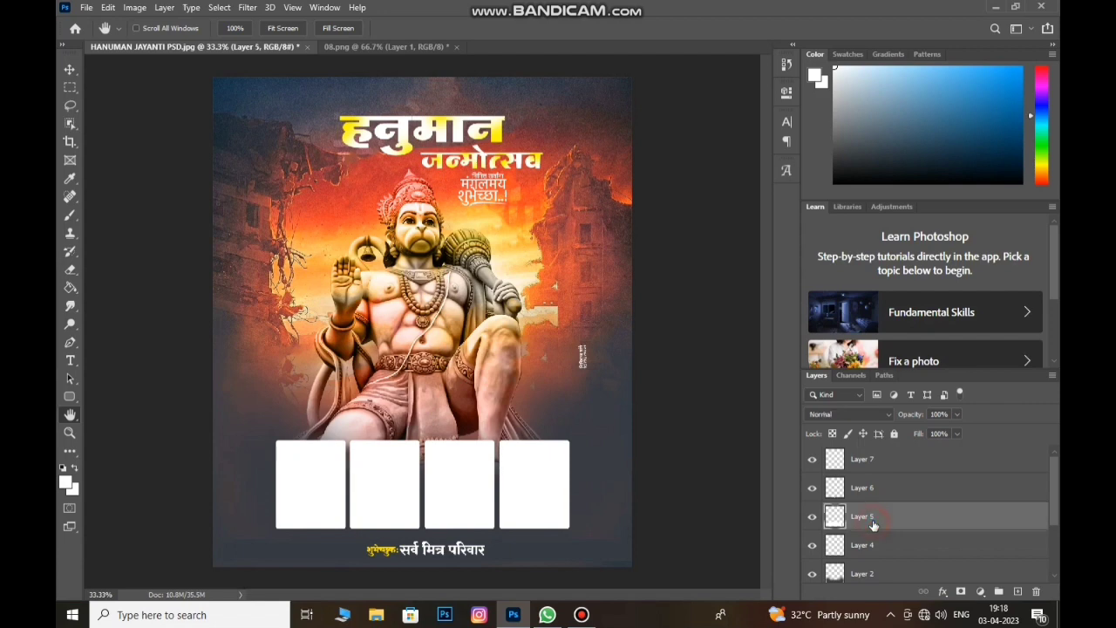
pyautogui.click(813, 517)
# Close 08.png without saving and open PhotoRoom-20230323_145437 from the my pic folder.
pyautogui.click(456, 46)
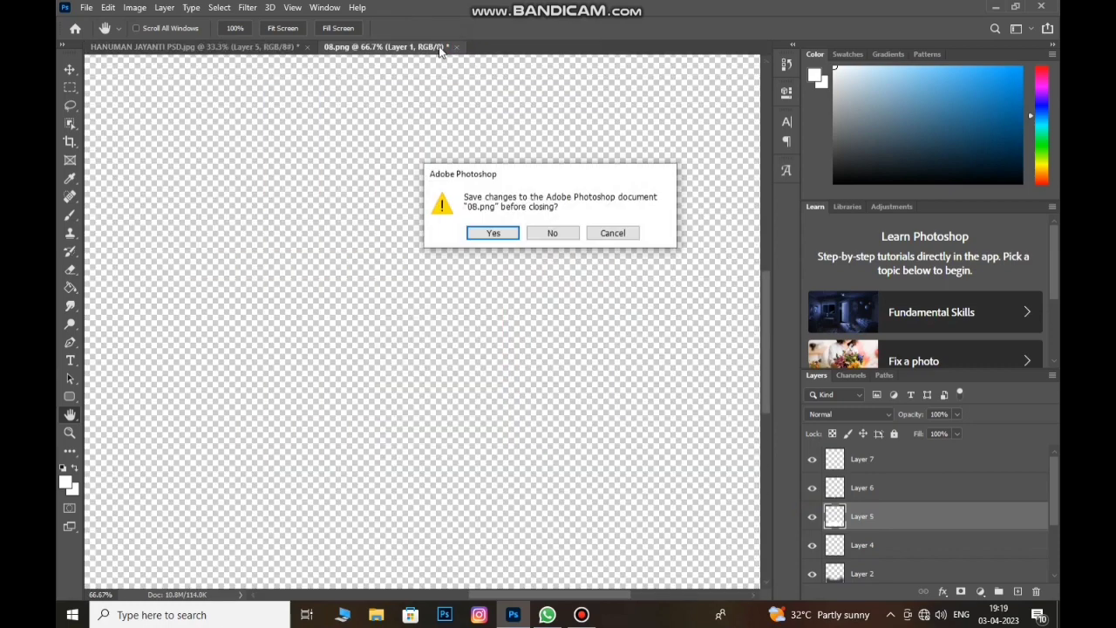
pyautogui.click(547, 234)
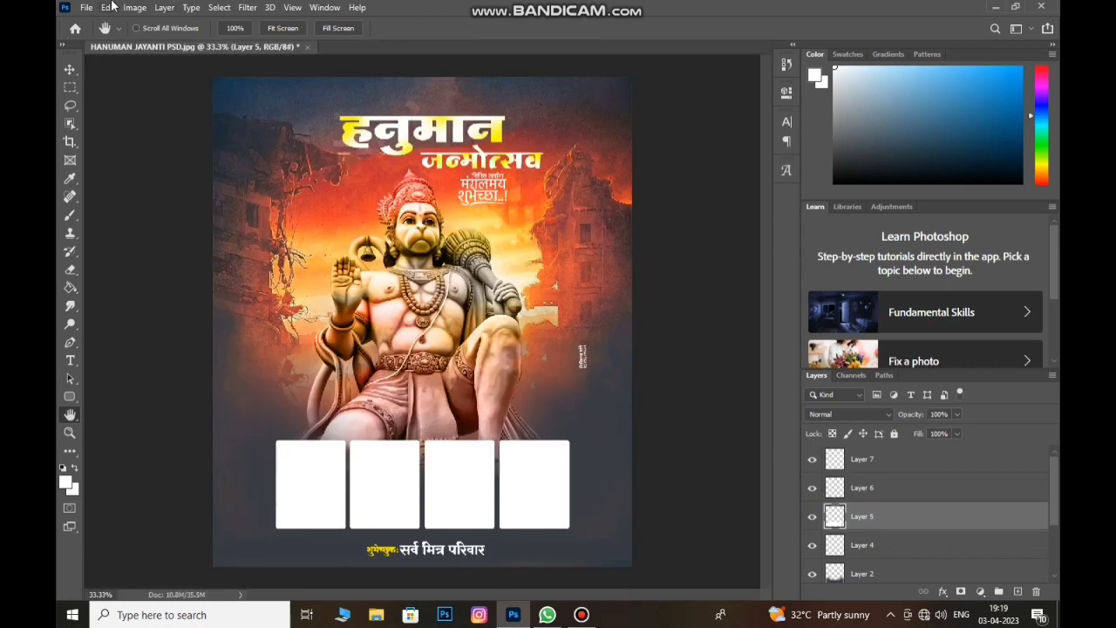
pyautogui.click(88, 8)
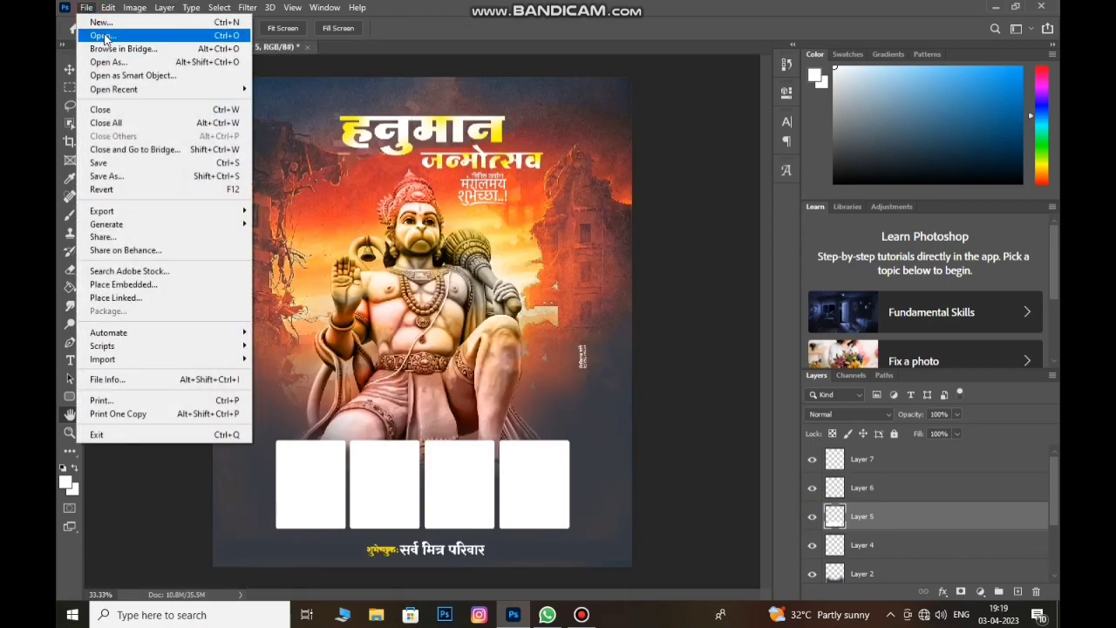
pyautogui.click(97, 32)
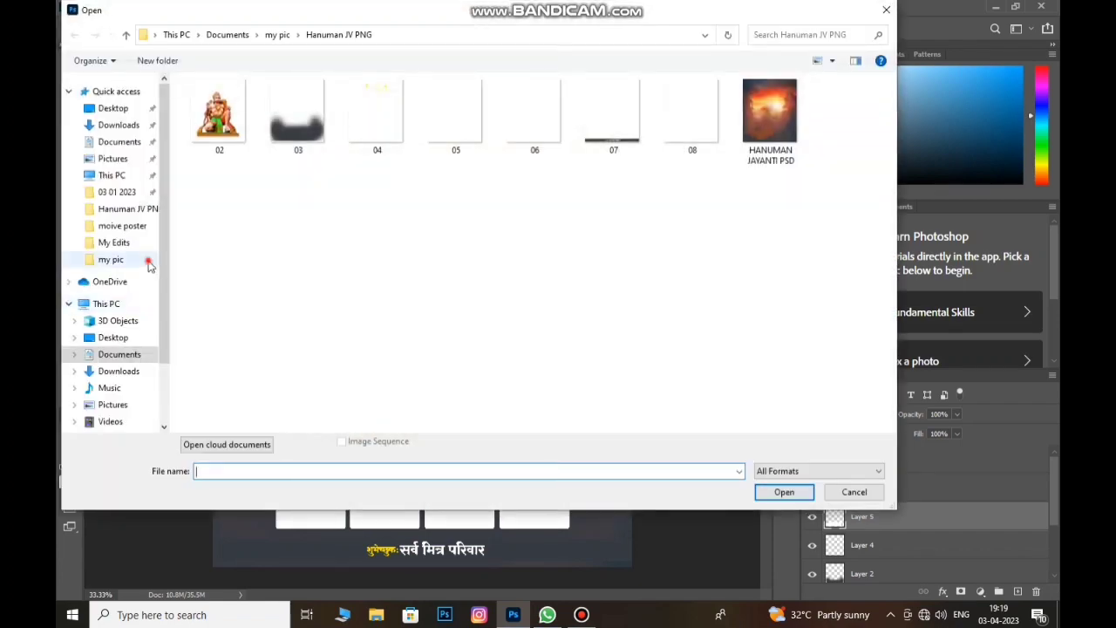
pyautogui.click(140, 259)
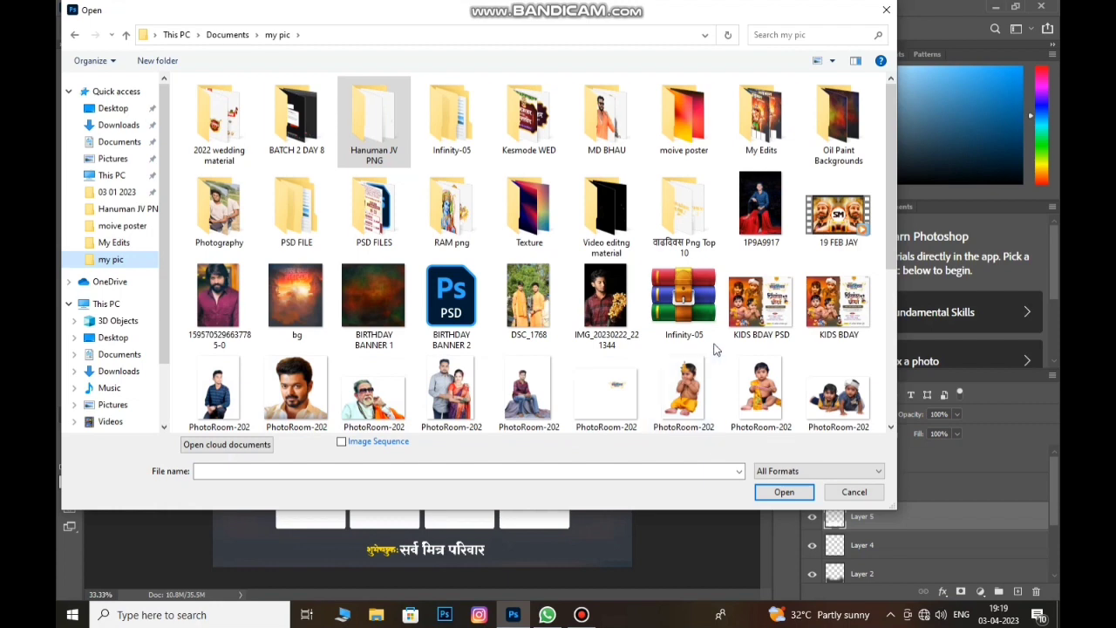
pyautogui.scroll(-1, 713, 349)
pyautogui.scroll(-2, 713, 349)
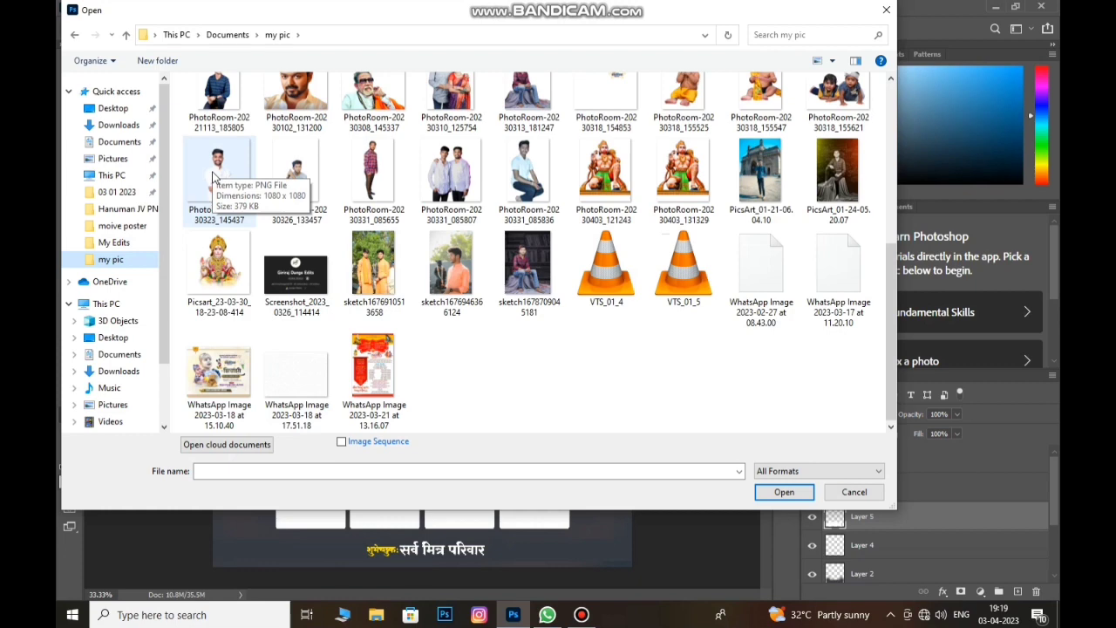
pyautogui.scroll(1, 213, 177)
pyautogui.click(213, 279)
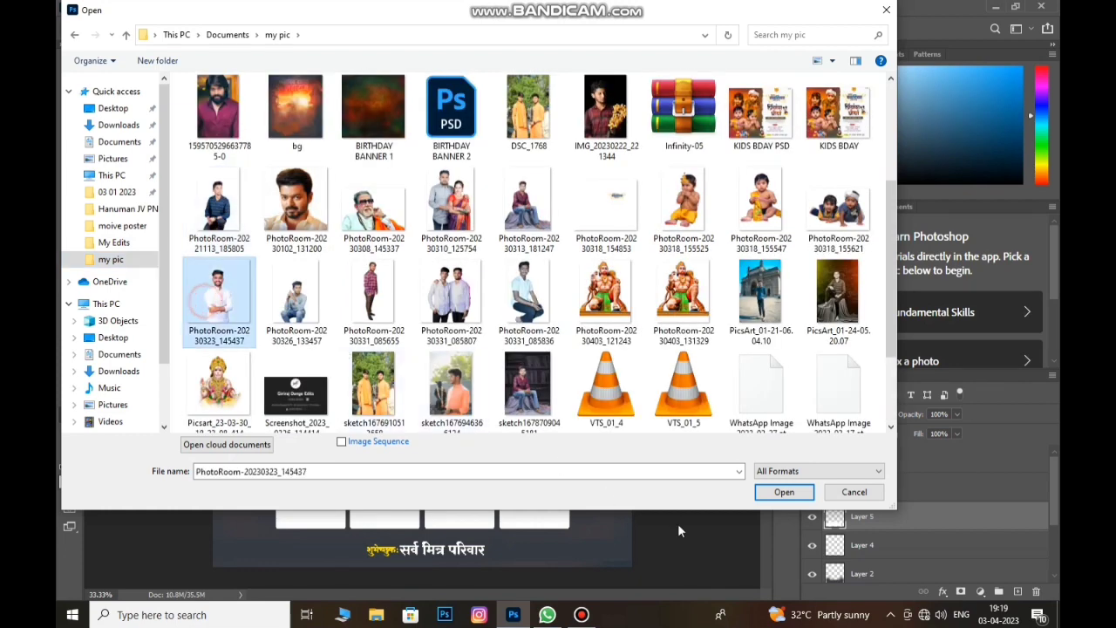
pyautogui.click(783, 492)
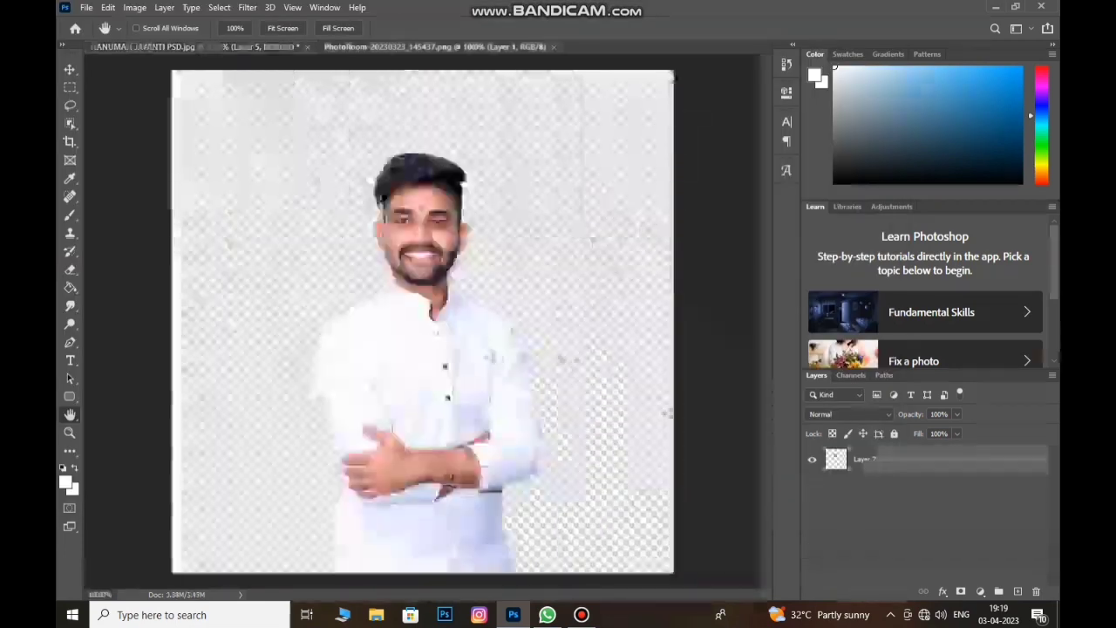
# Move the man's photo onto the poster and scale it to about 67% over the first box.
pyautogui.click(70, 69)
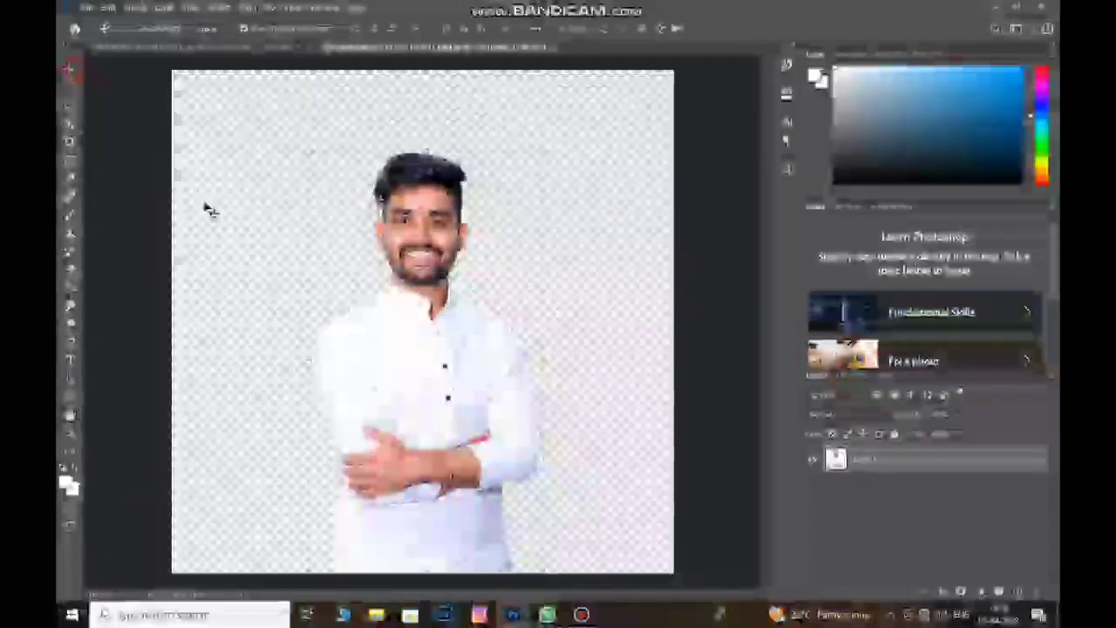
pyautogui.moveTo(424, 337); pyautogui.dragTo(222, 61)
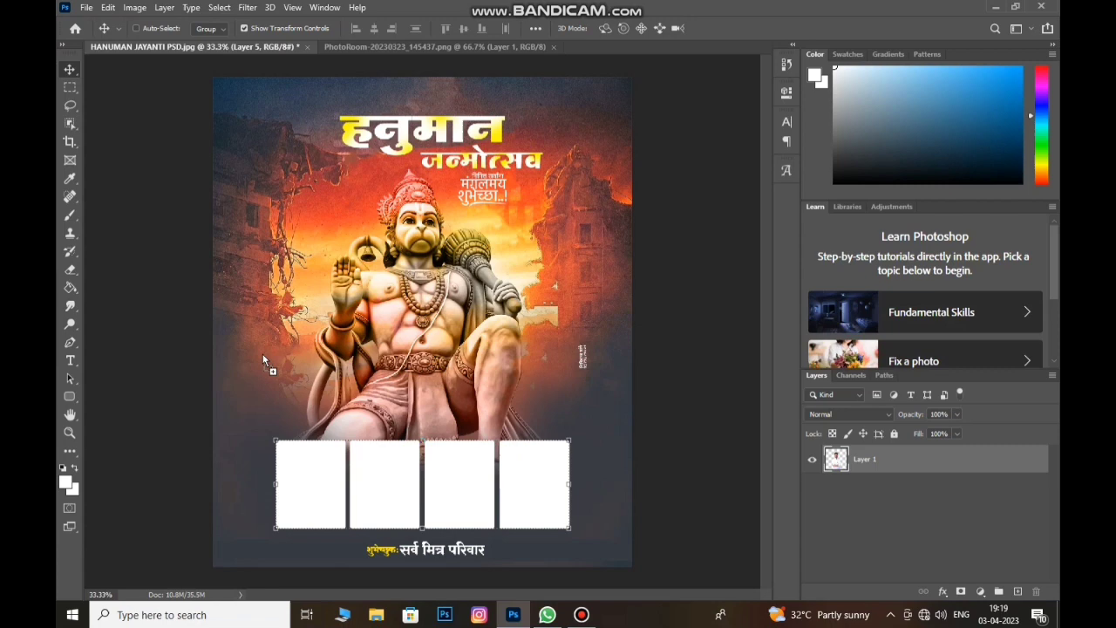
pyautogui.moveTo(222, 61)
pyautogui.mouseDown()
pyautogui.moveTo(312, 495)
pyautogui.moveTo(303, 414)
pyautogui.mouseUp()
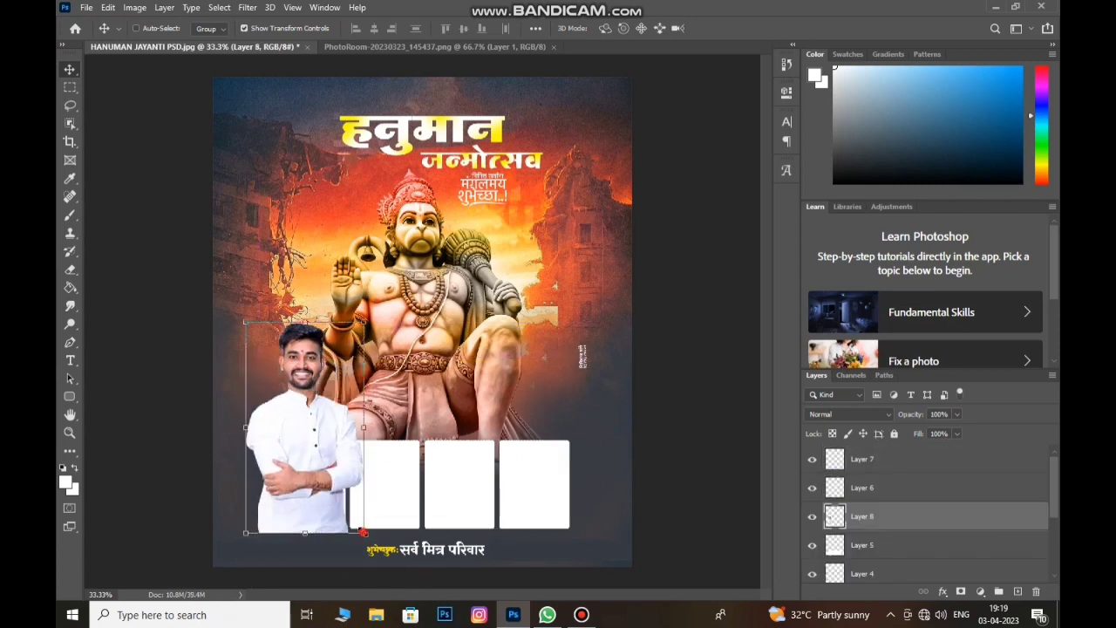
pyautogui.moveTo(363, 532)
pyautogui.mouseDown()
pyautogui.moveTo(324, 463)
pyautogui.moveTo(290, 468)
pyautogui.moveTo(312, 523)
pyautogui.mouseUp()
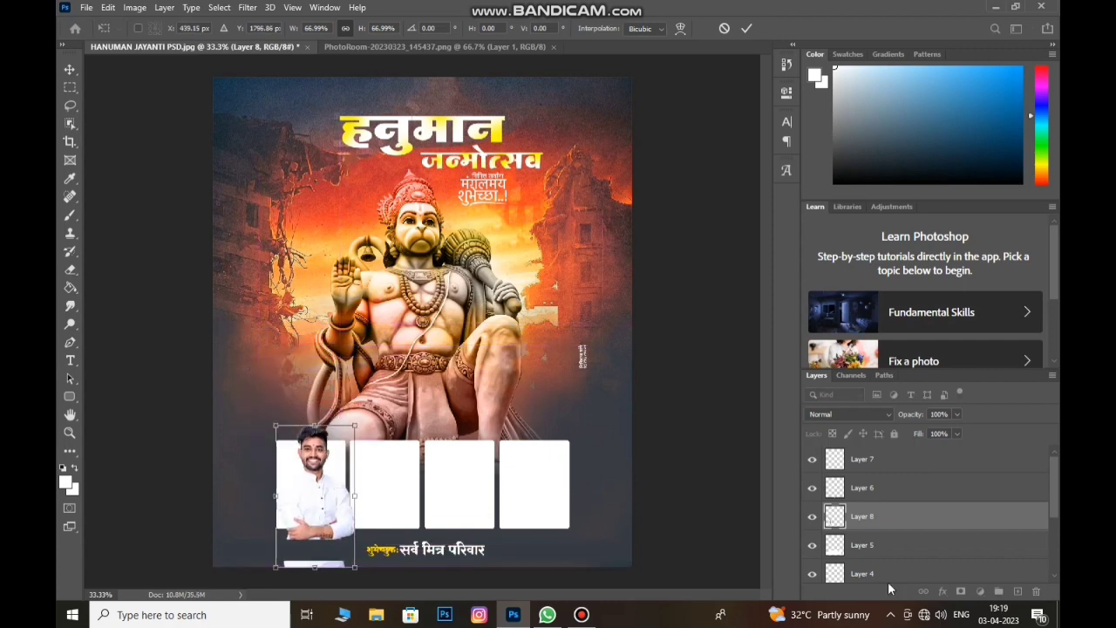
pyautogui.press('Return')
# Clip Layer 8 to the first white box and shift the photo down into place.
pyautogui.rightClick(886, 520)
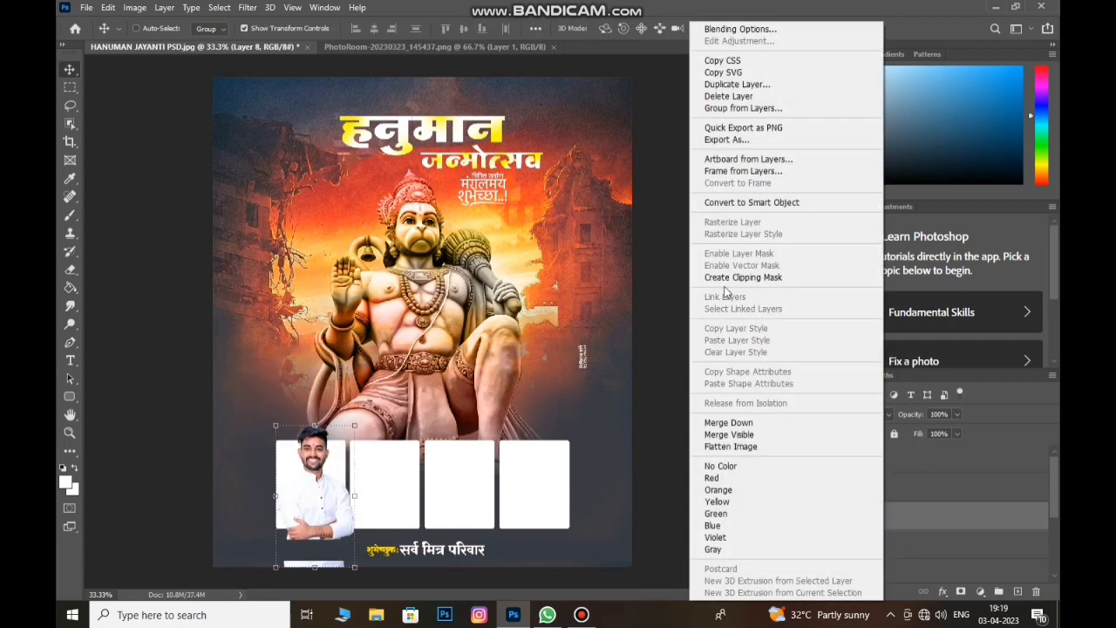
pyautogui.click(741, 273)
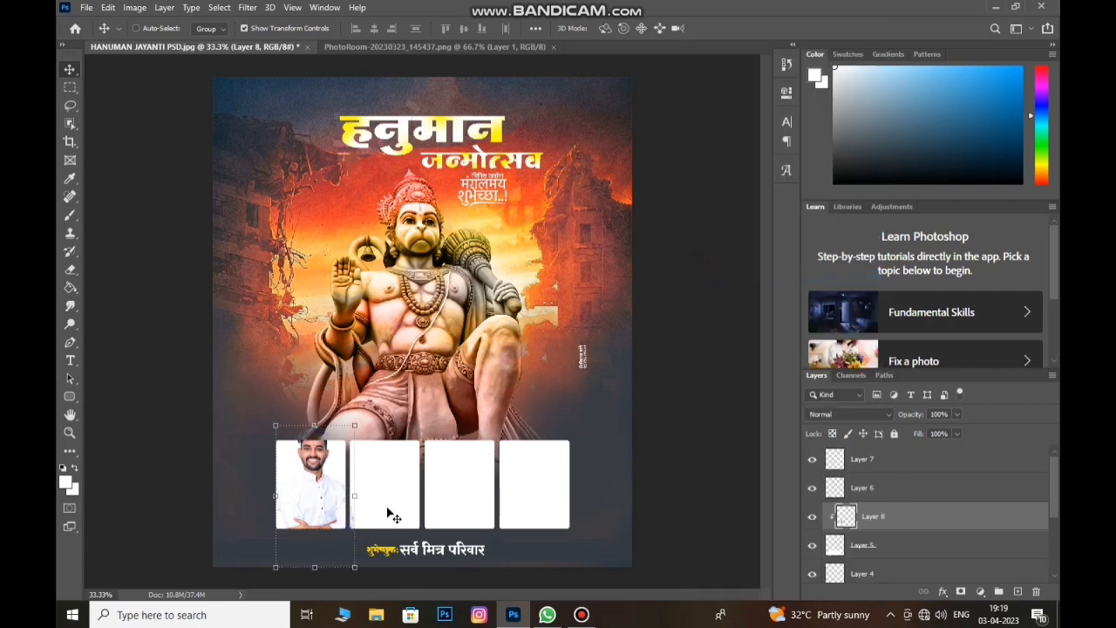
pyautogui.moveTo(342, 516)
pyautogui.mouseDown()
pyautogui.moveTo(332, 527)
pyautogui.moveTo(342, 534)
pyautogui.mouseUp()
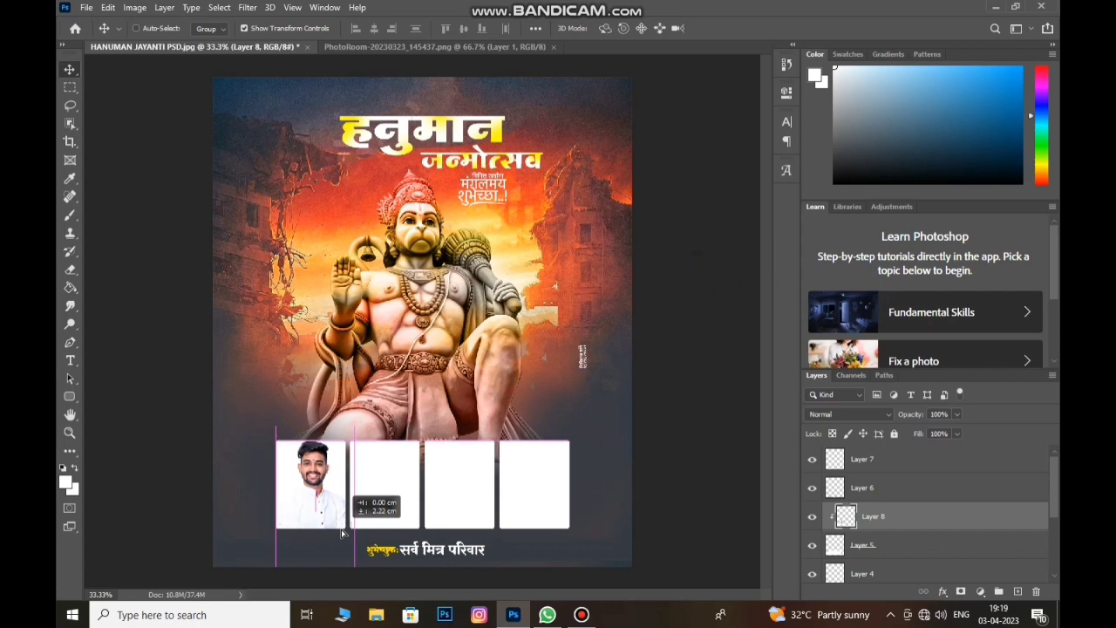
pyautogui.moveTo(342, 534); pyautogui.dragTo(343, 534)
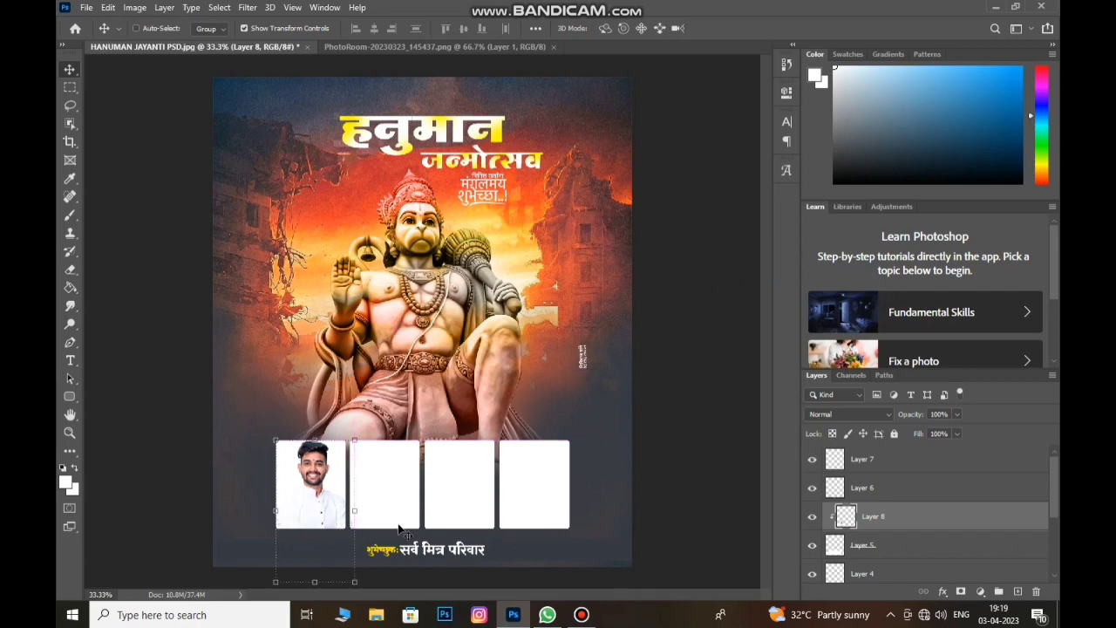
pyautogui.press('h')
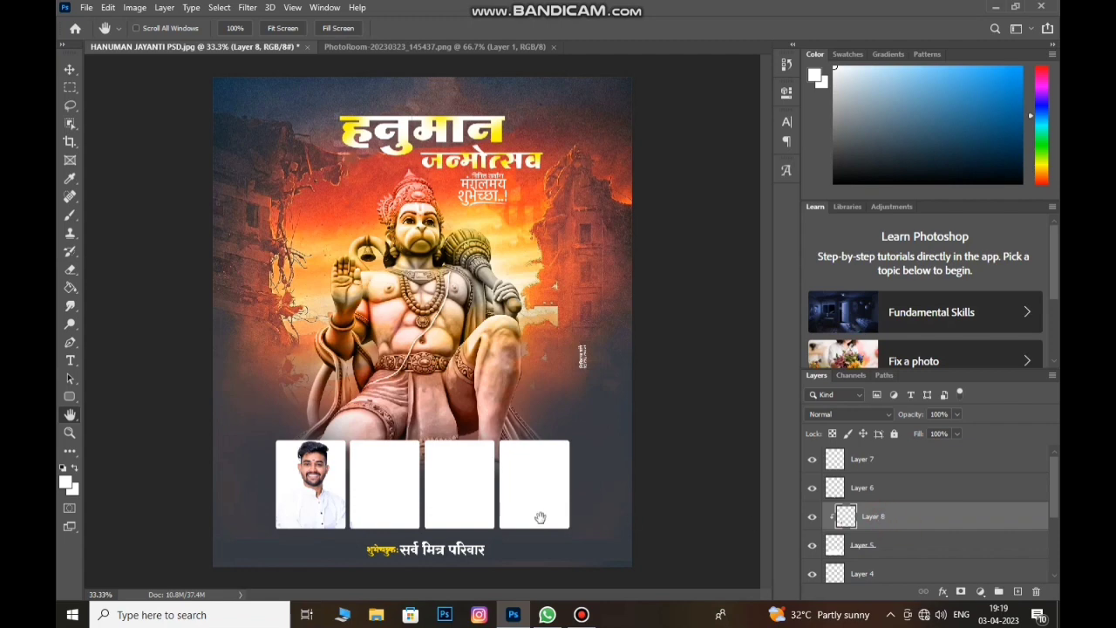
# Duplicate the photo into the second white box, clip it there, and nudge it right.
pyautogui.click(69, 71)
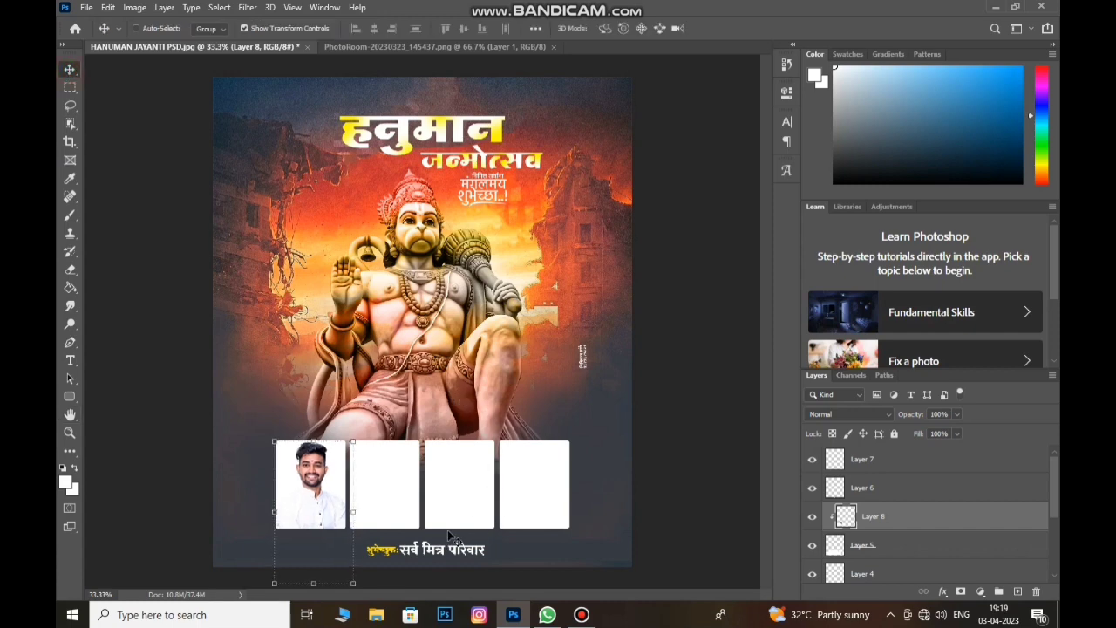
pyautogui.moveTo(443, 543); pyautogui.dragTo(400, 476)
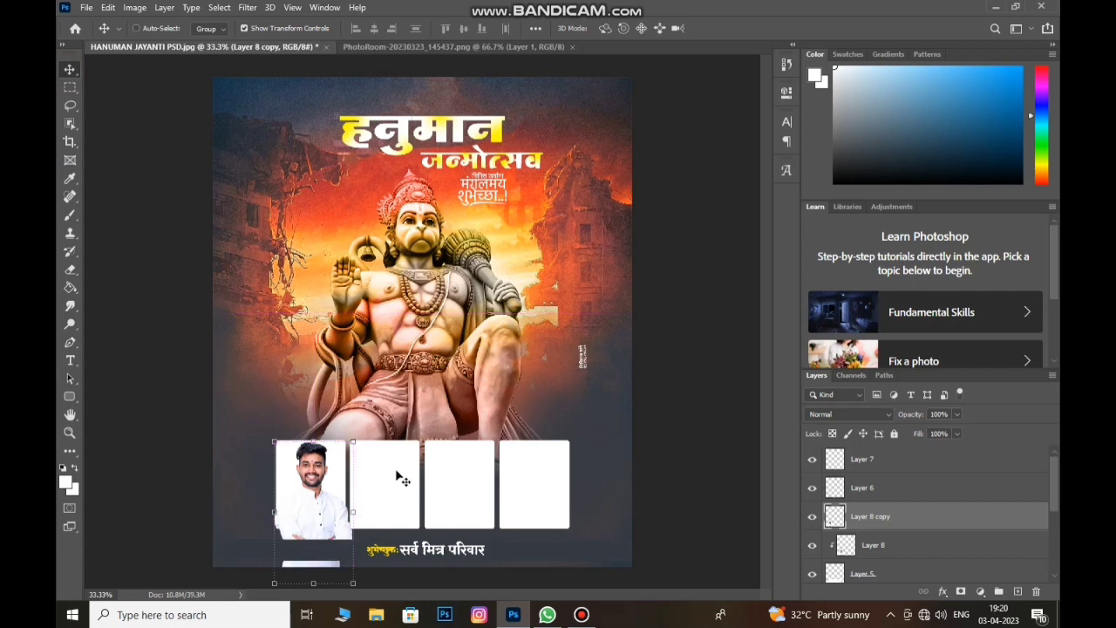
pyautogui.moveTo(309, 477); pyautogui.dragTo(381, 476)
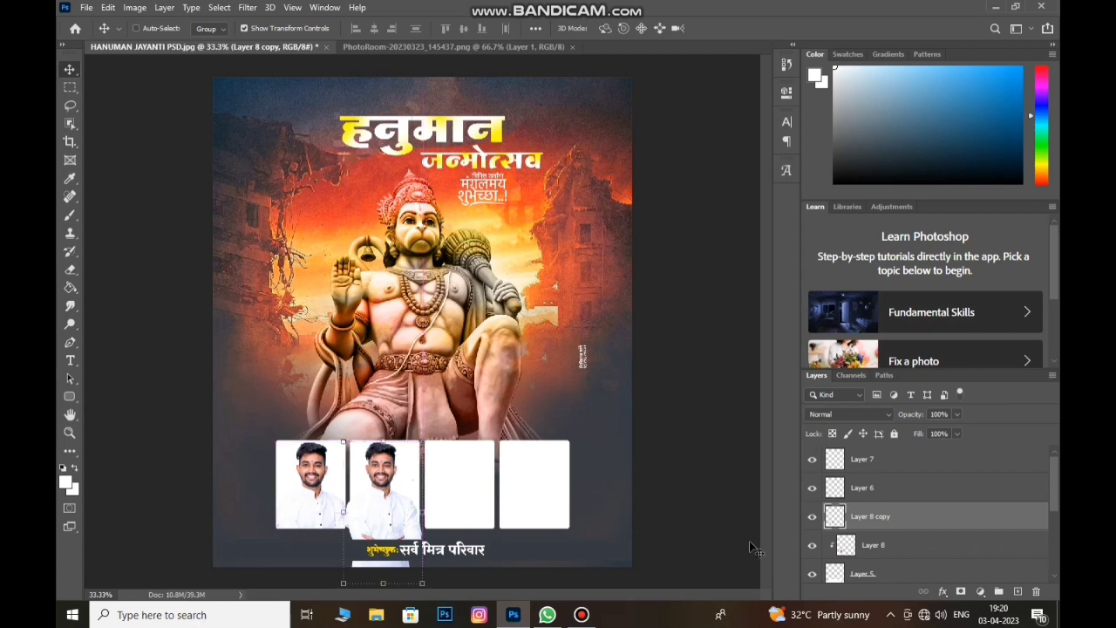
pyautogui.rightClick(878, 518)
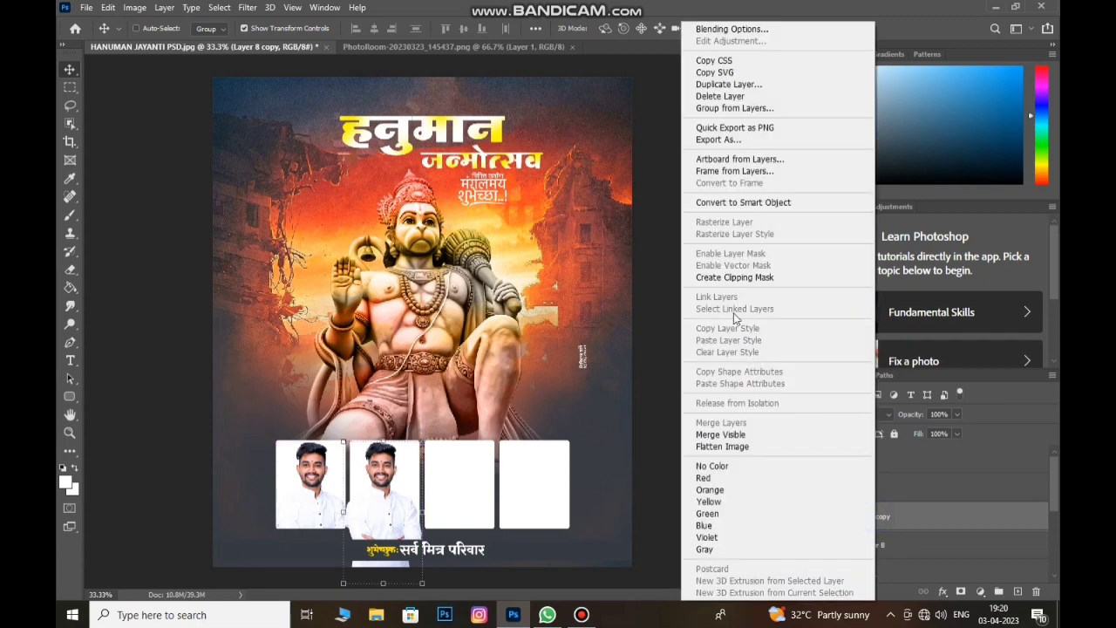
pyautogui.click(729, 278)
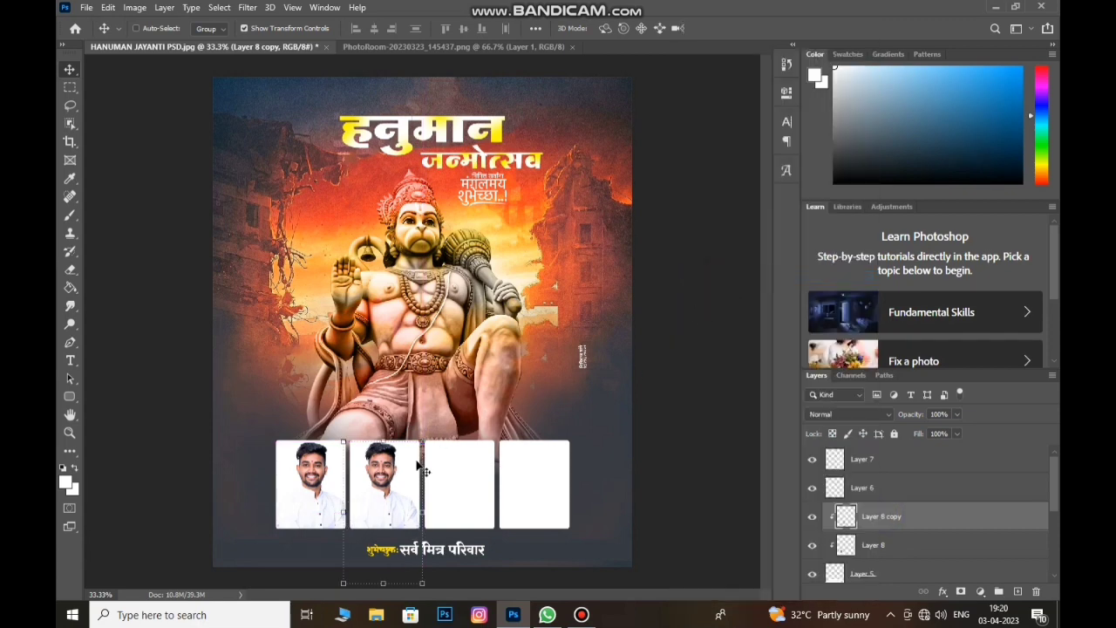
pyautogui.moveTo(395, 502); pyautogui.dragTo(462, 493)
# Clip the third photo copy, then duplicate and clip a fourth copy into the last box.
pyautogui.rightClick(868, 522)
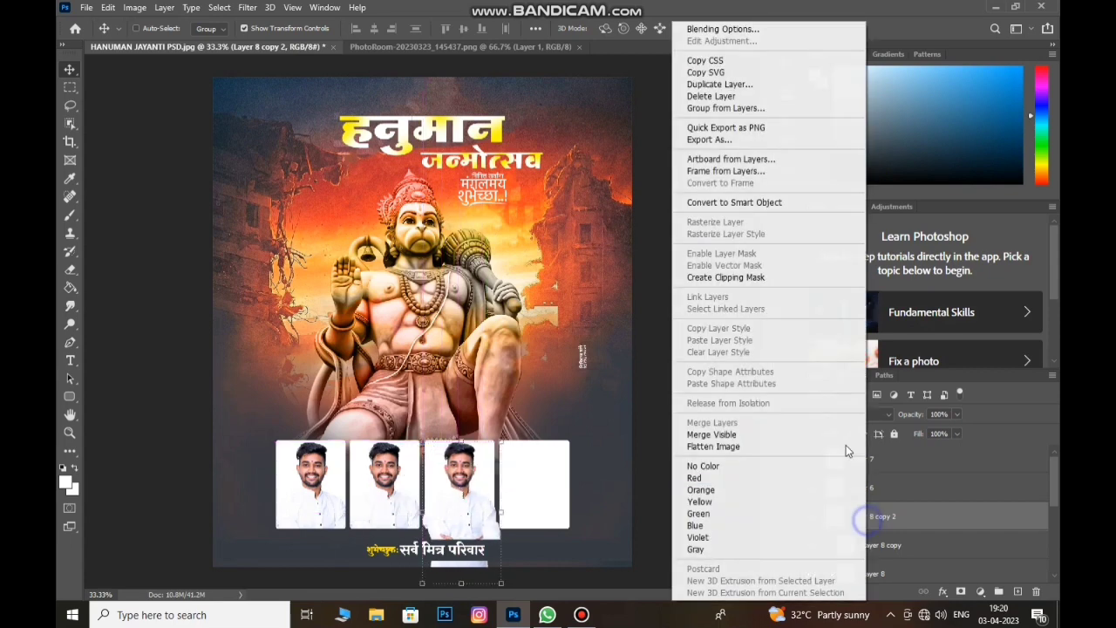
pyautogui.click(750, 281)
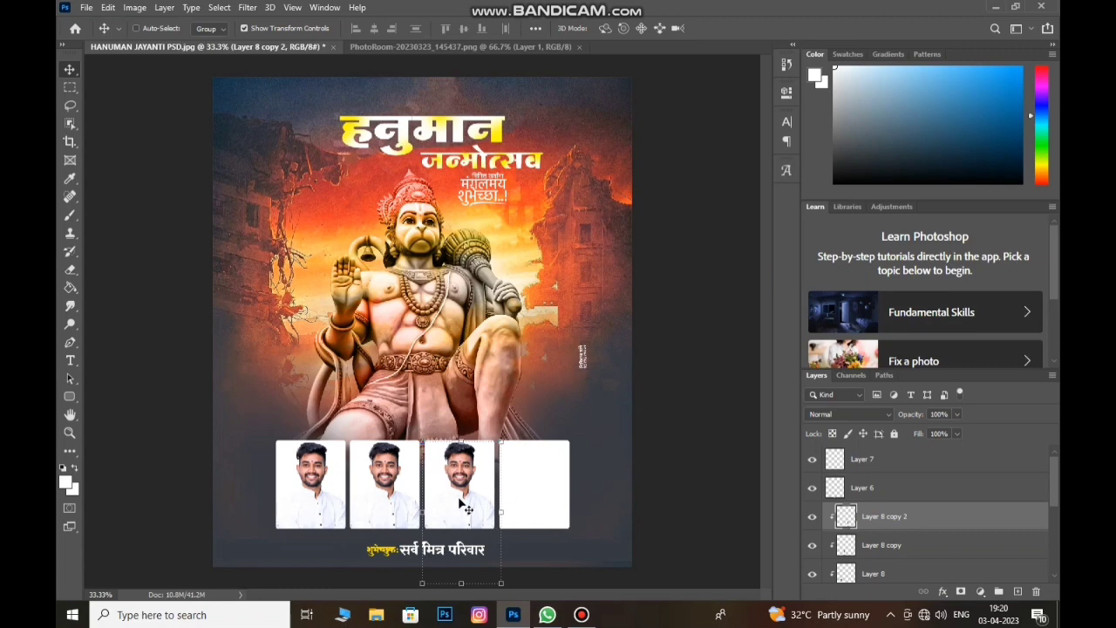
pyautogui.moveTo(460, 503); pyautogui.dragTo(497, 485)
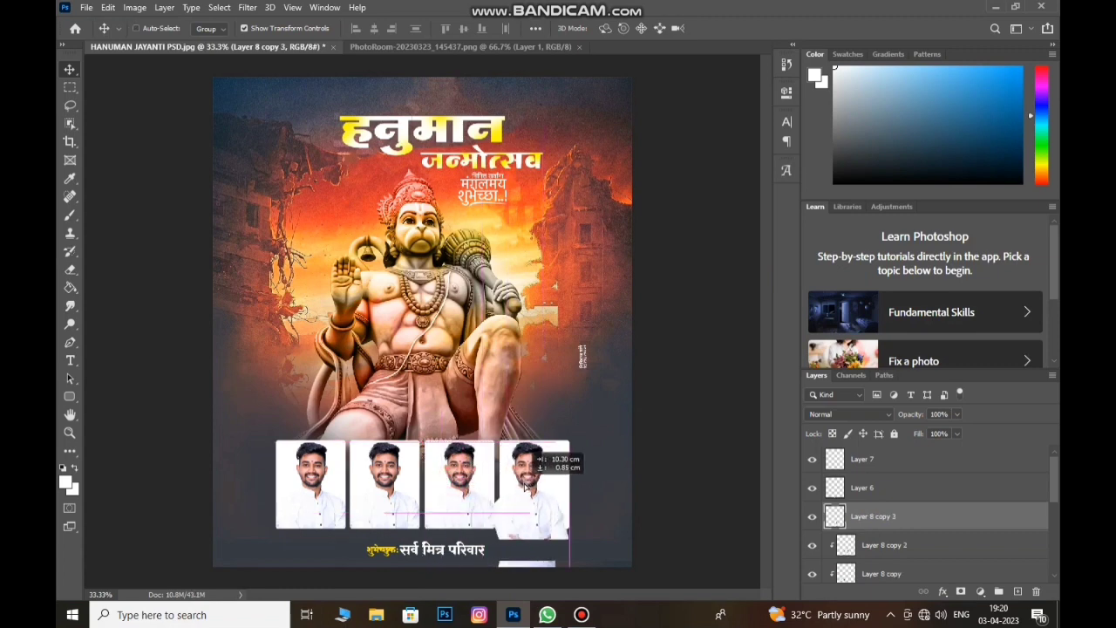
pyautogui.moveTo(496, 485); pyautogui.dragTo(530, 486)
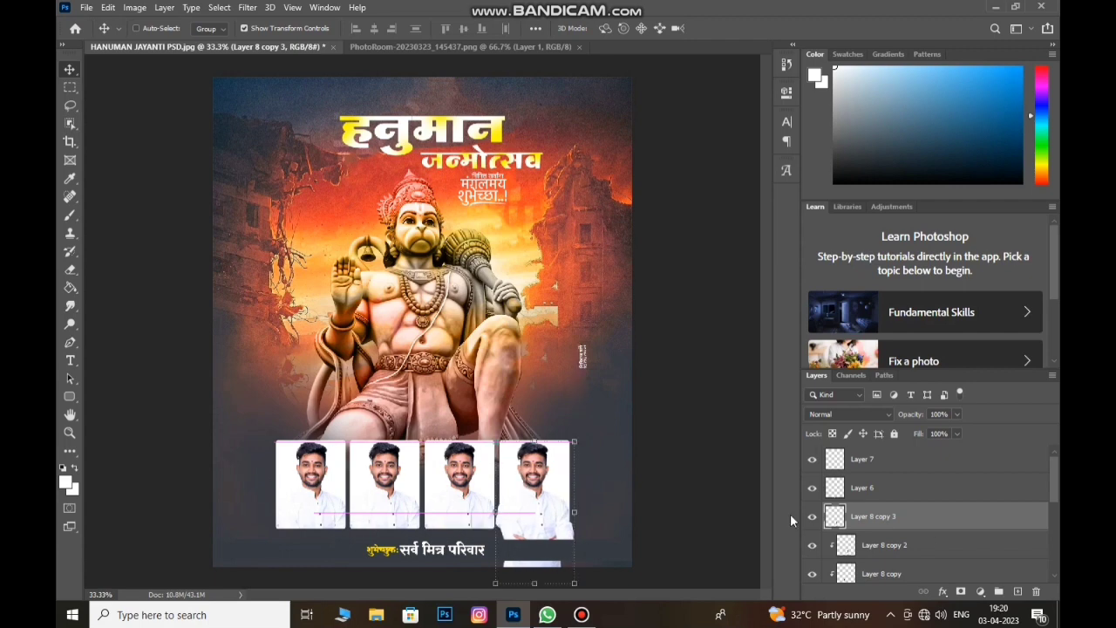
pyautogui.rightClick(922, 533)
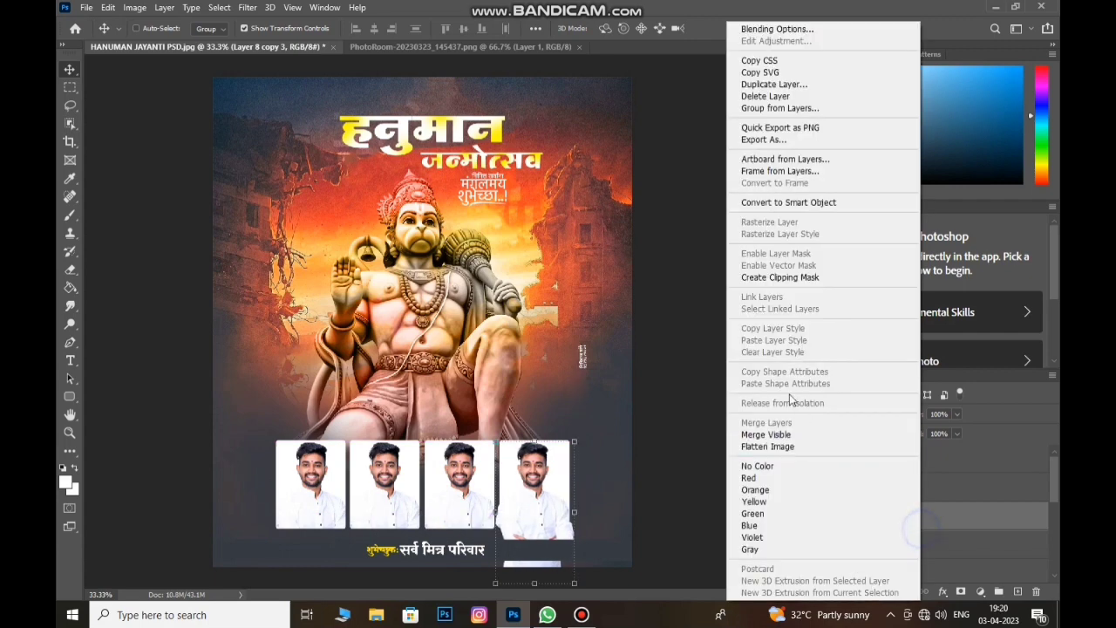
pyautogui.click(769, 277)
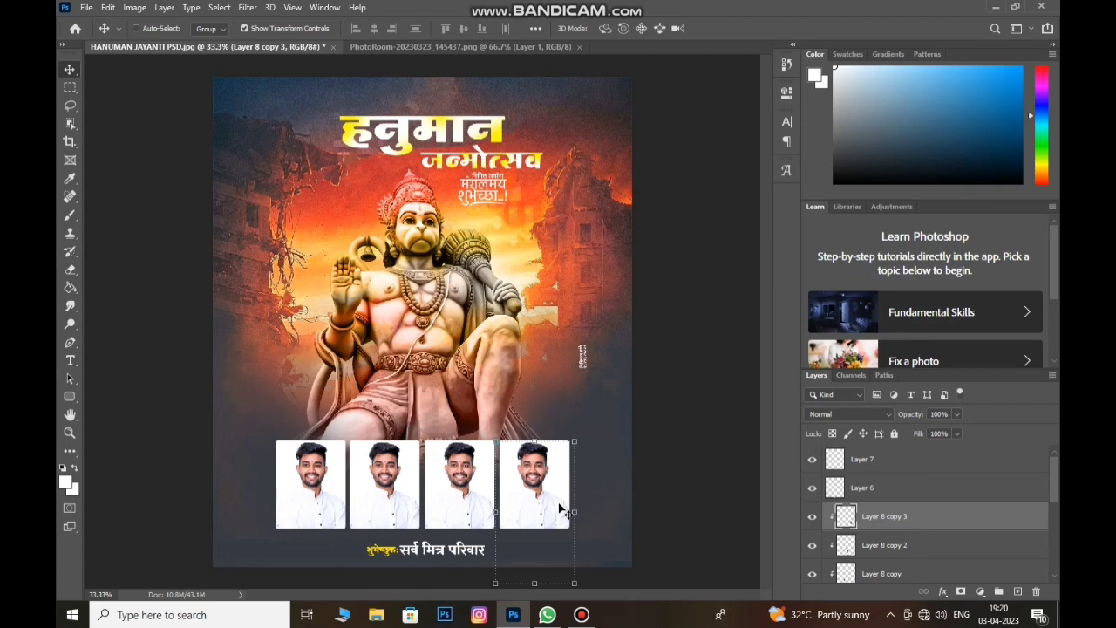
# Zoom in to check the four portrait boxes, zoom back out, and close the PhotoRoom document.
pyautogui.scroll(-3, 867, 498)
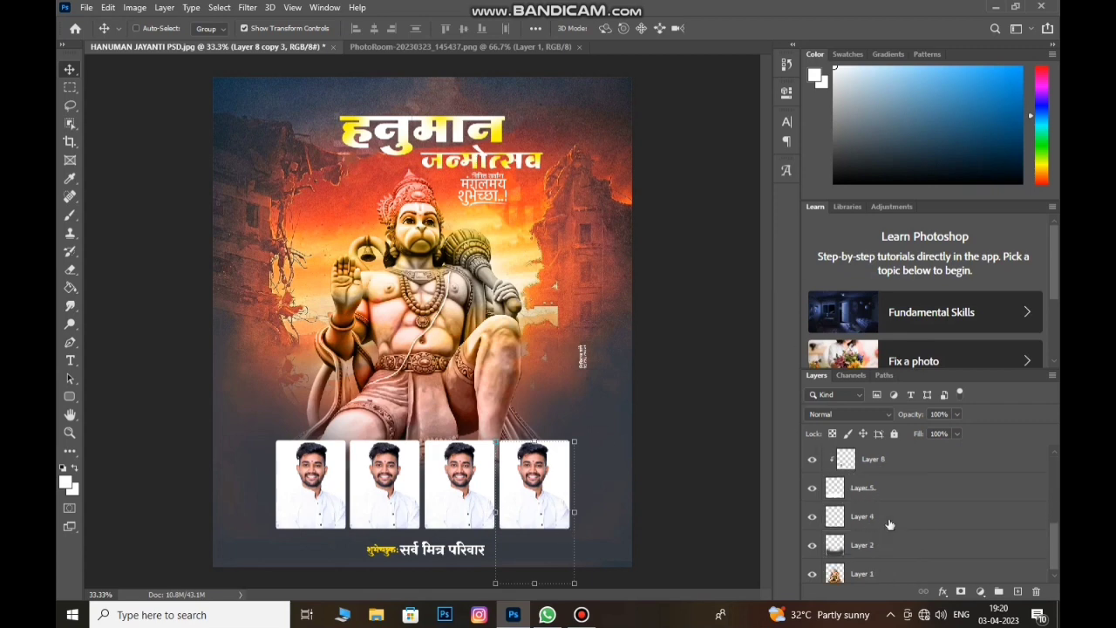
pyautogui.scroll(-3, 873, 523)
pyautogui.click(877, 567)
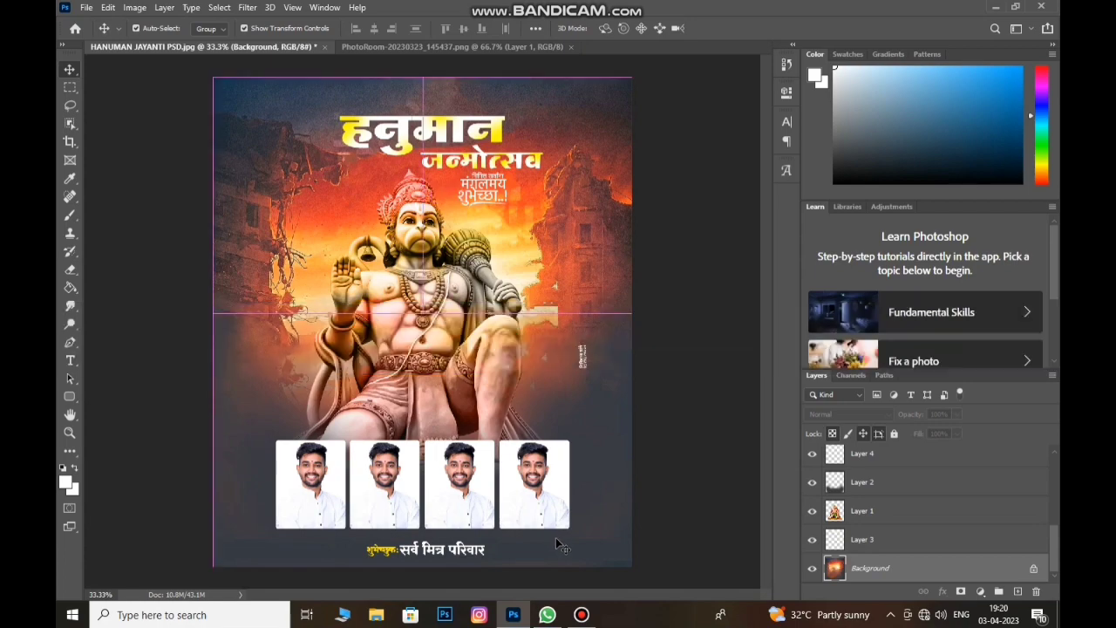
pyautogui.hotkey('ctrl', '+')
pyautogui.click(70, 414)
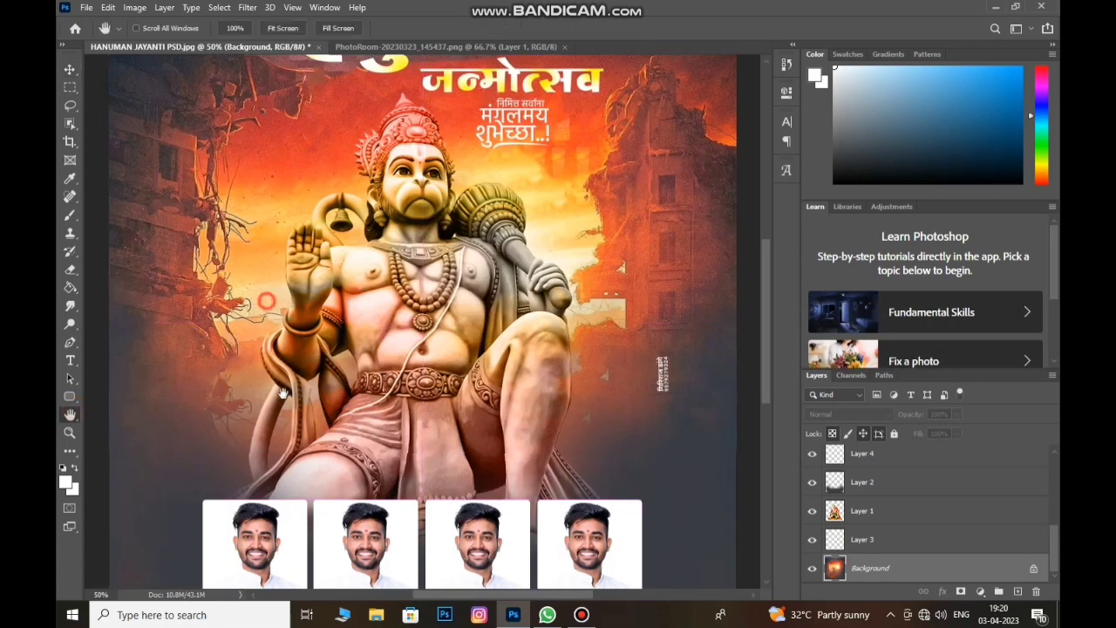
pyautogui.moveTo(310, 302); pyautogui.dragTo(327, 392)
pyautogui.moveTo(358, 583)
pyautogui.mouseDown()
pyautogui.moveTo(492, 299)
pyautogui.moveTo(435, 429)
pyautogui.mouseUp()
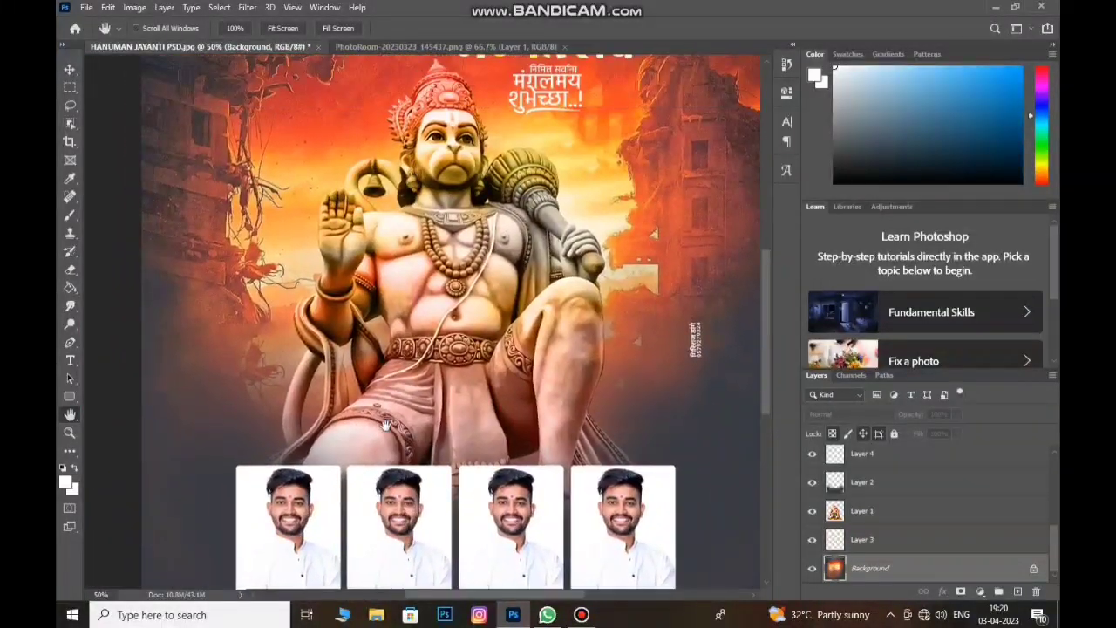
pyautogui.hotkey('ctrl', '-')
pyautogui.hotkey('ctrl', '-')
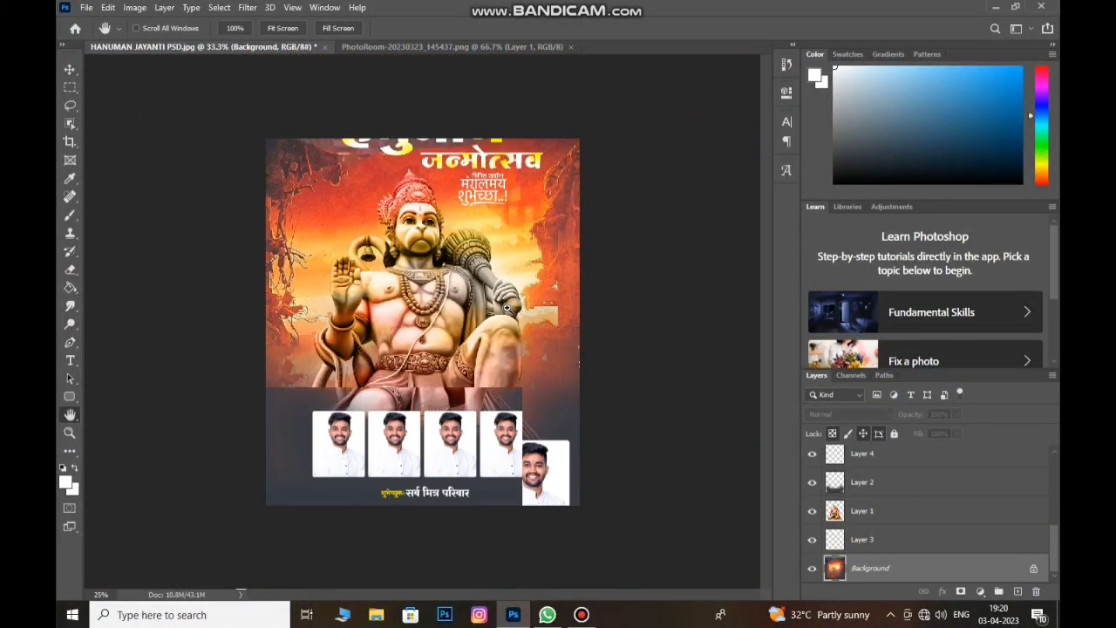
pyautogui.click(565, 46)
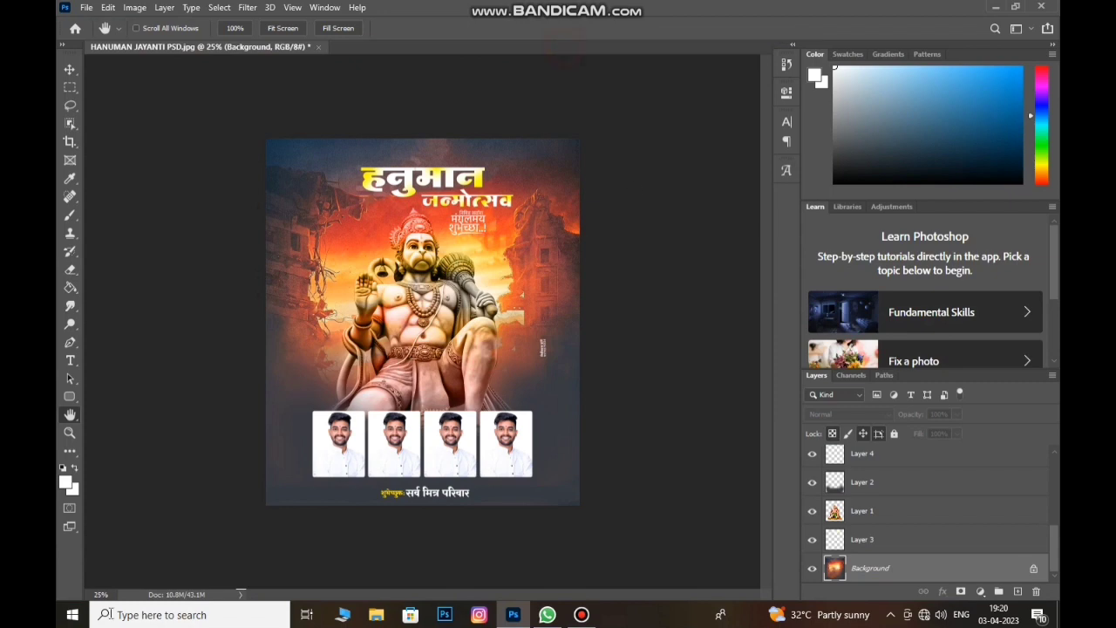
# Save the poster as a JPEG named 123654.
pyautogui.click(84, 8)
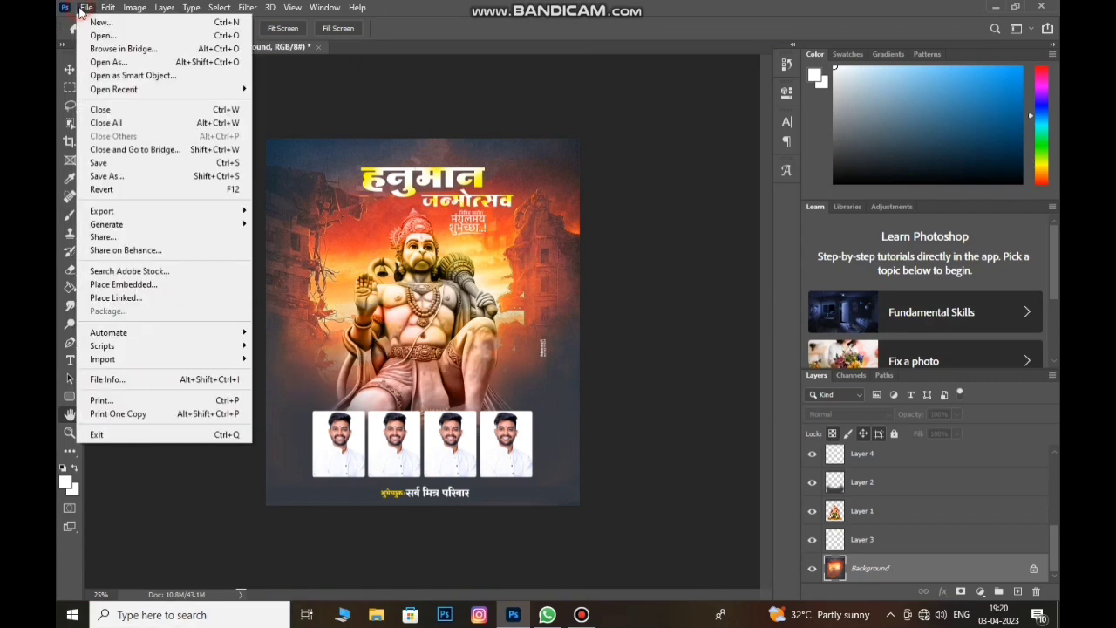
pyautogui.click(105, 176)
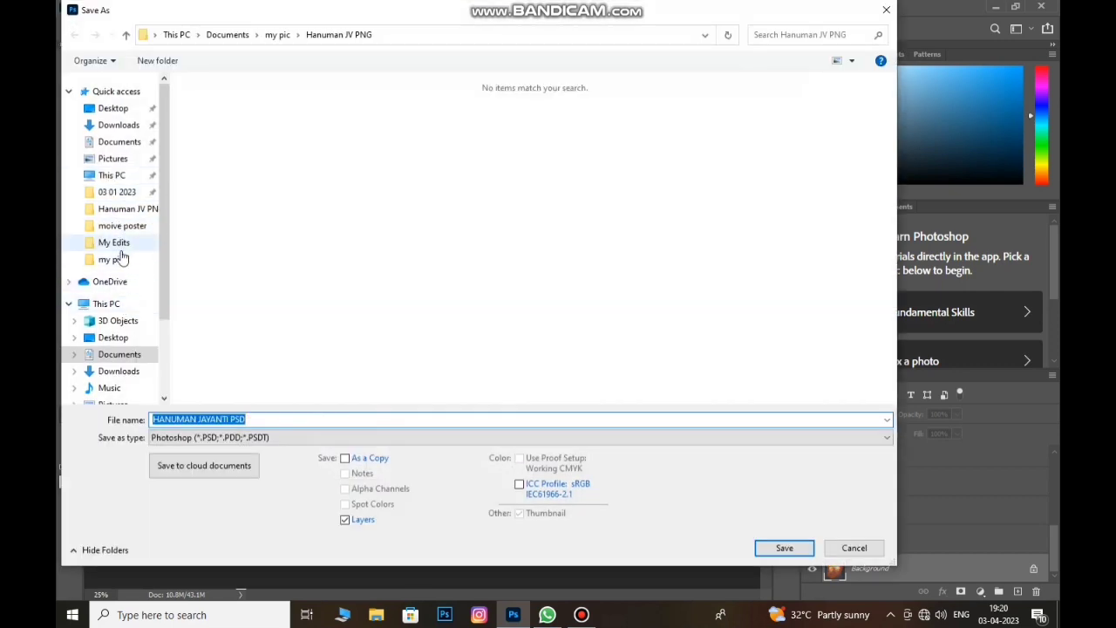
pyautogui.click(253, 439)
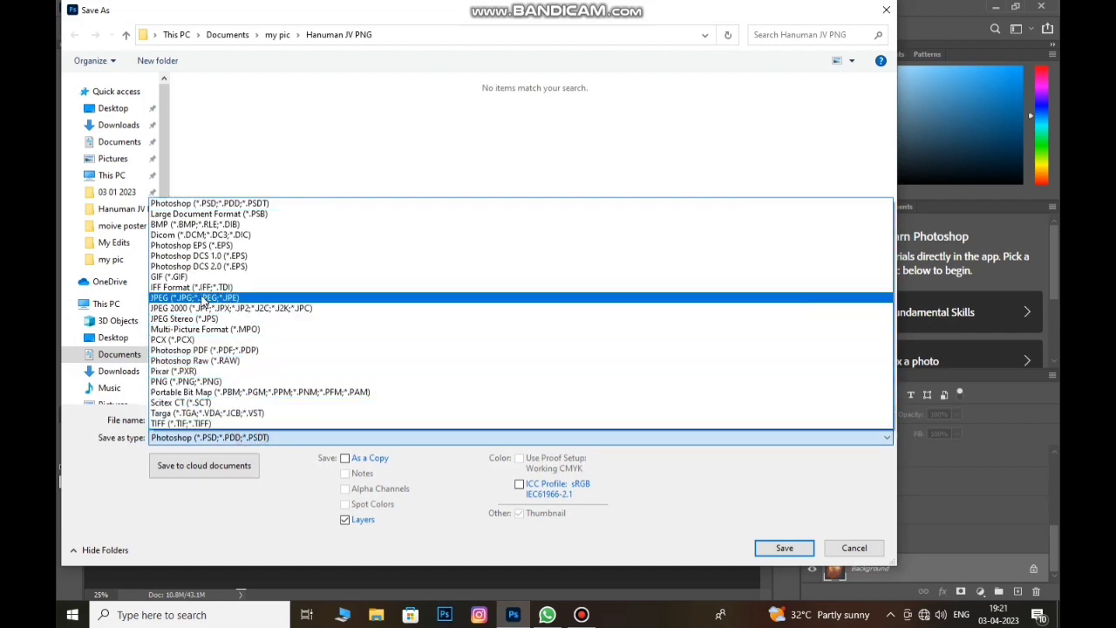
pyautogui.click(201, 297)
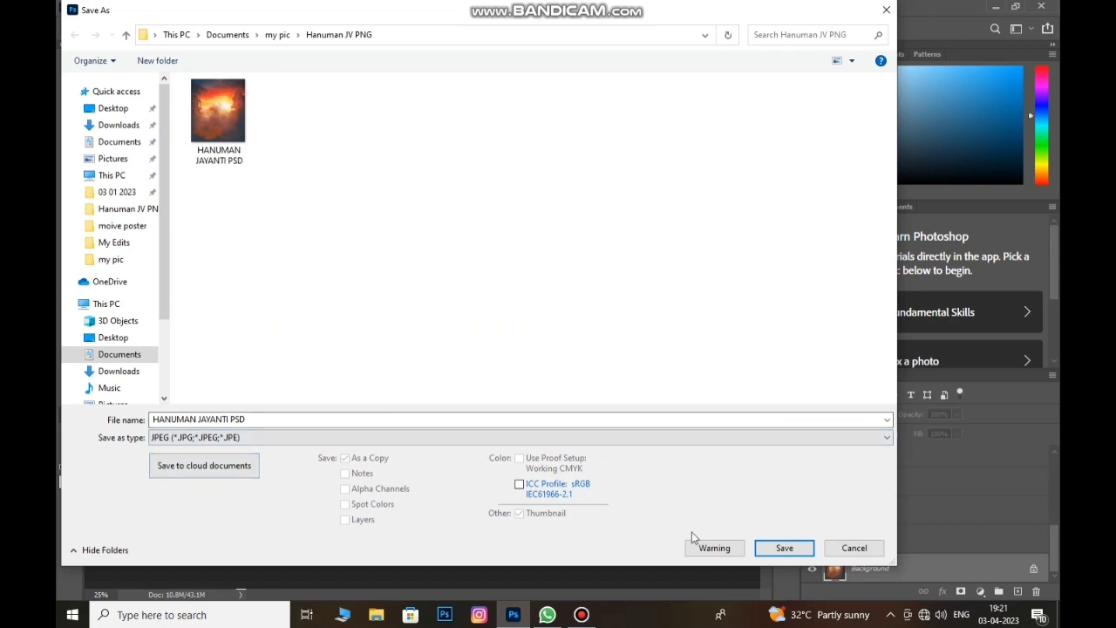
pyautogui.click(388, 422)
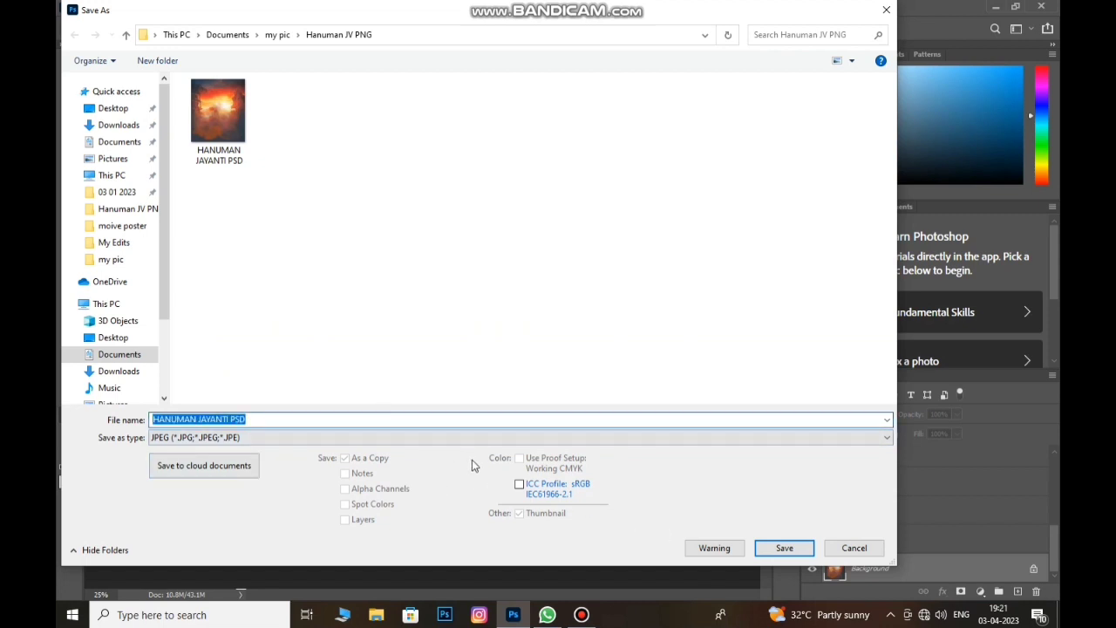
pyautogui.write('123654')
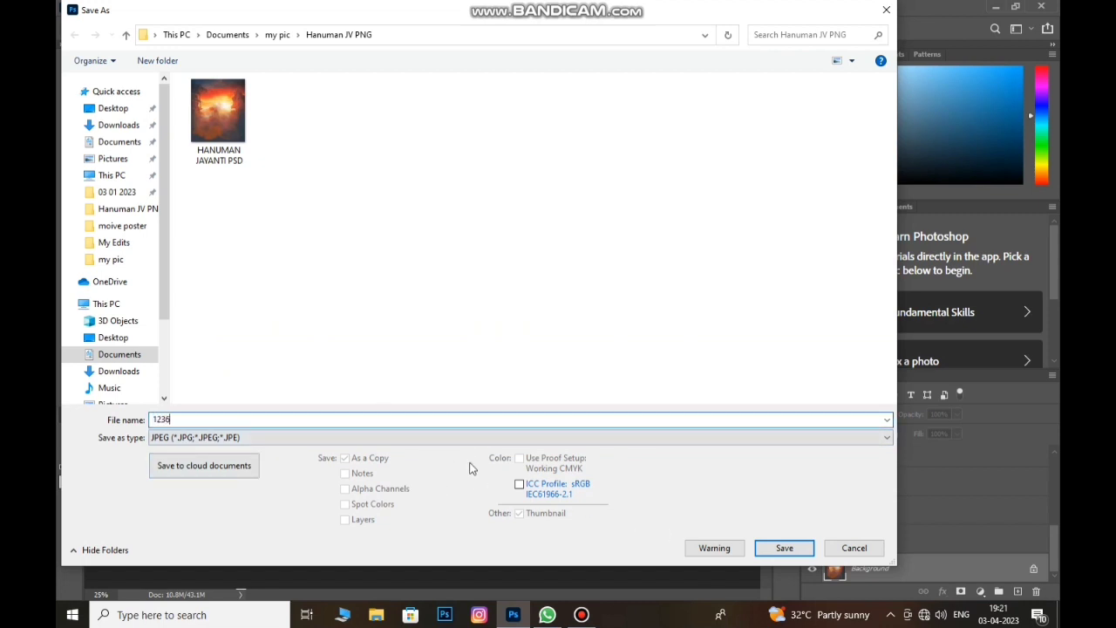
pyautogui.click(784, 548)
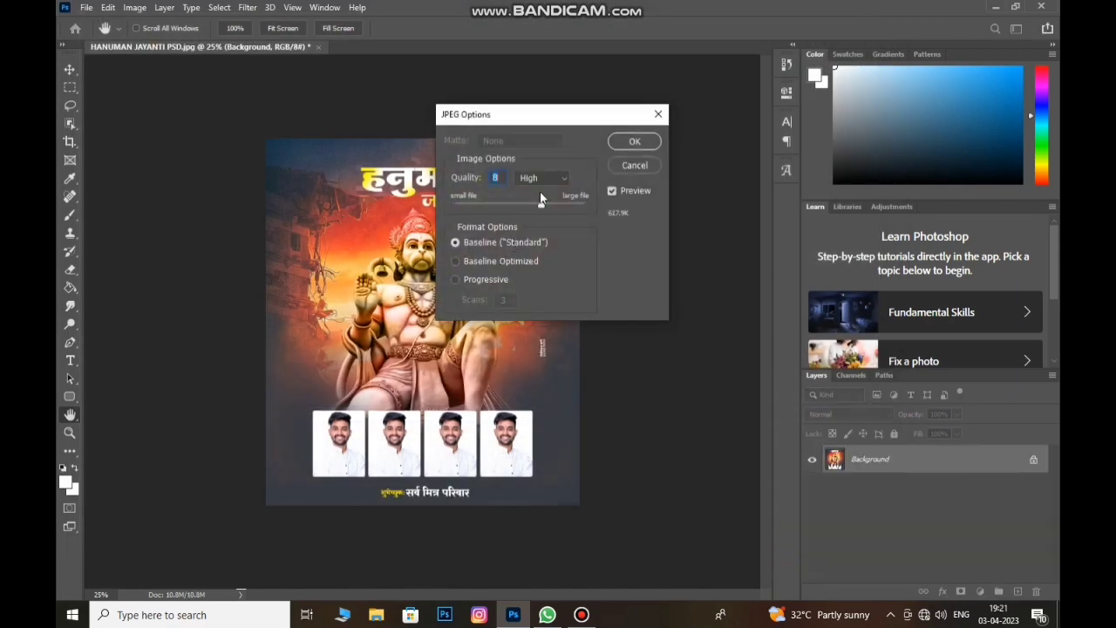
# Keep JPEG quality at High (8) and confirm.
pyautogui.click(542, 177)
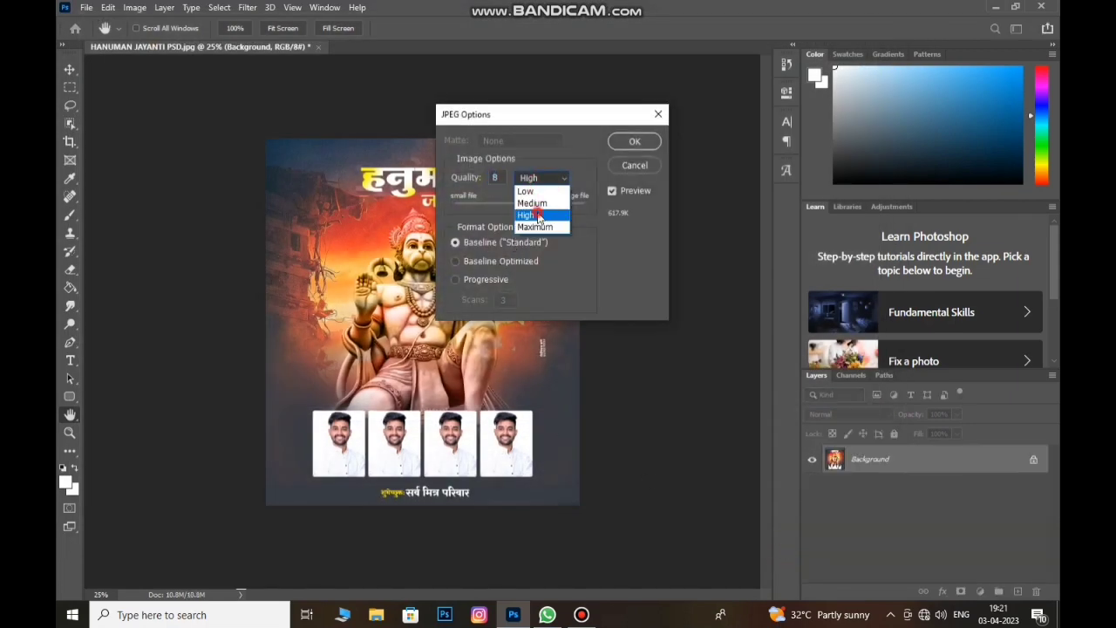
pyautogui.click(541, 213)
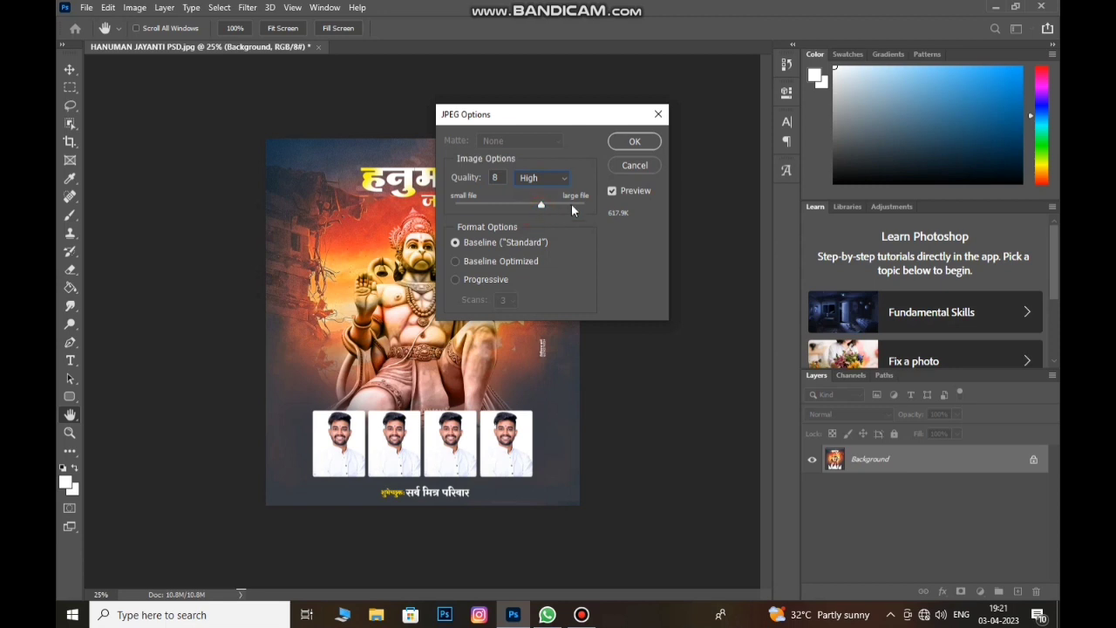
pyautogui.click(639, 142)
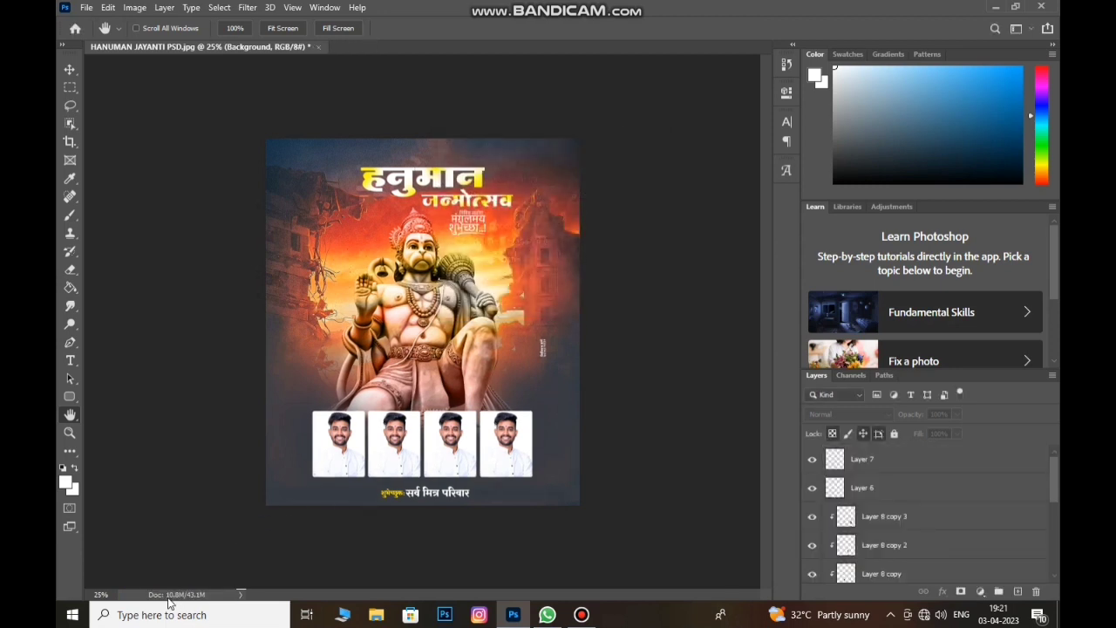